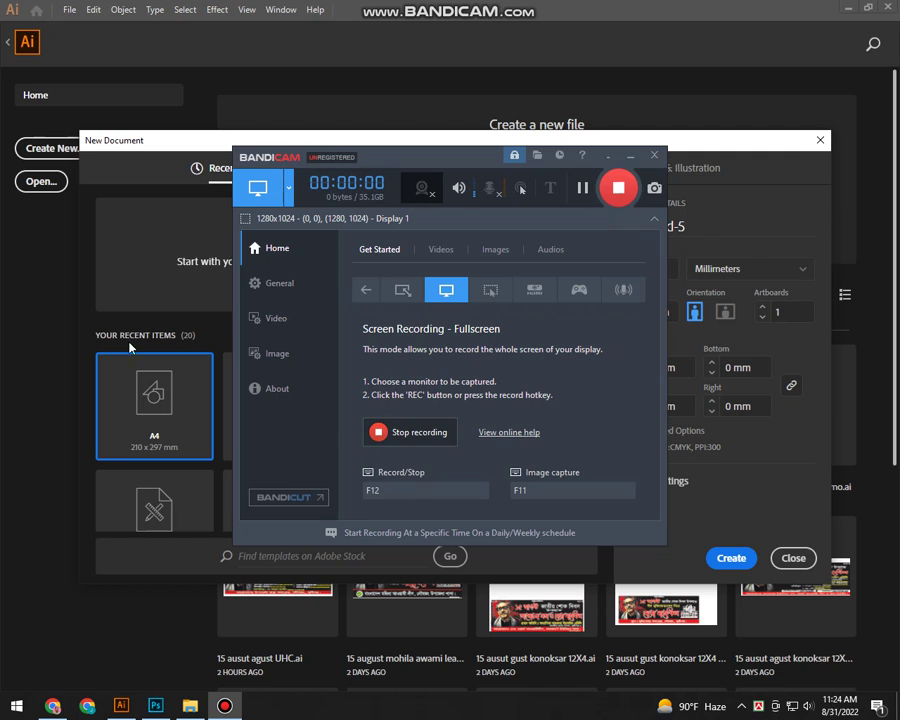
# Create a new Print Letter-size document measured in inches
pyautogui.click(501, 168)
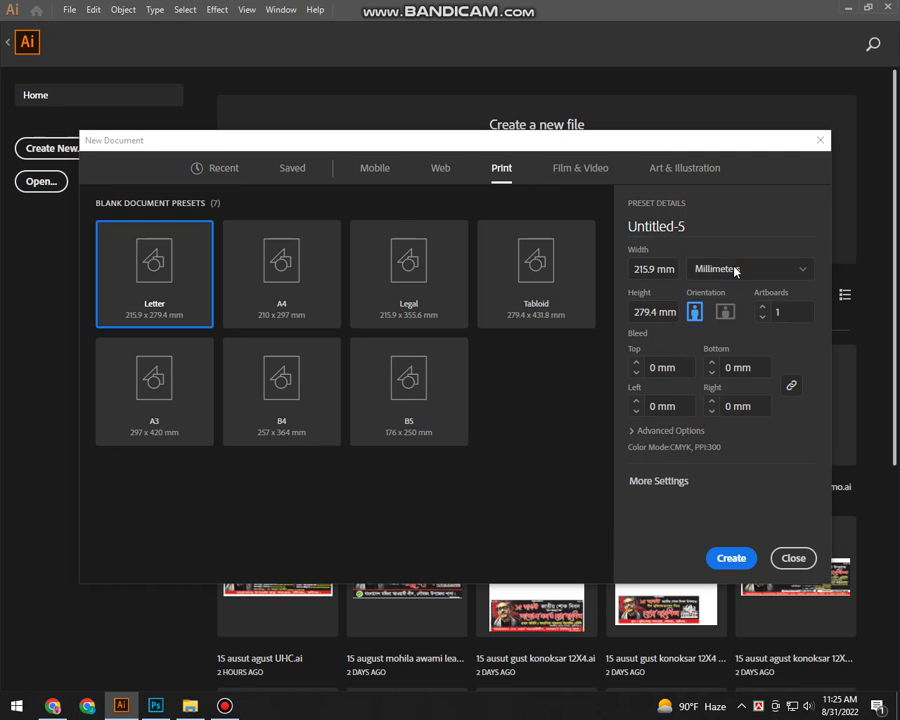
pyautogui.click(730, 268)
pyautogui.click(749, 342)
pyautogui.click(730, 557)
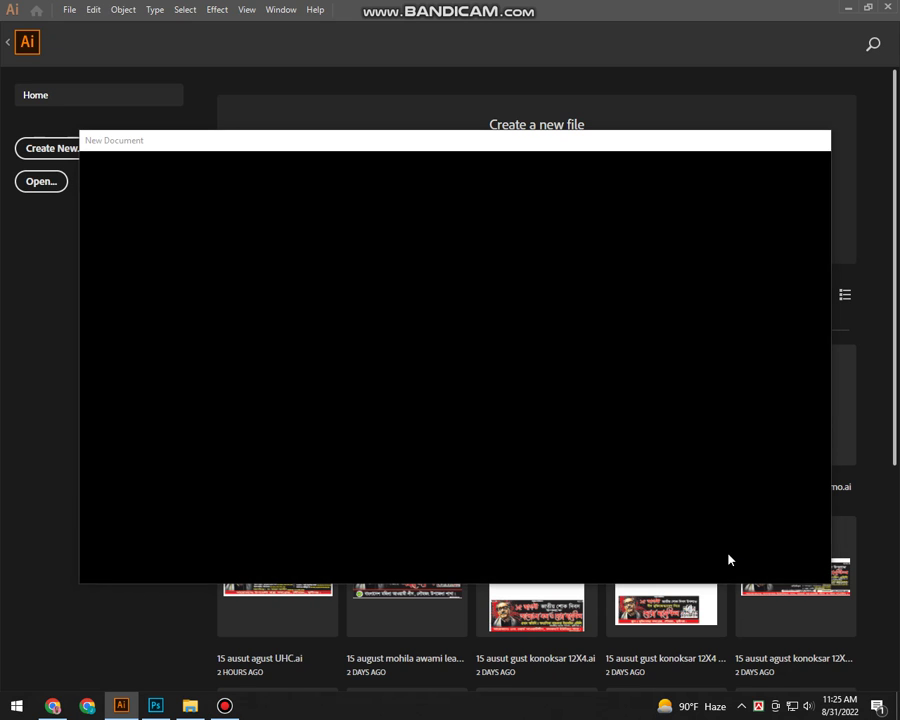
# Zoom out and switch the toolbar to the Advanced tool set in a single column
pyautogui.scroll(2, 80, 156)
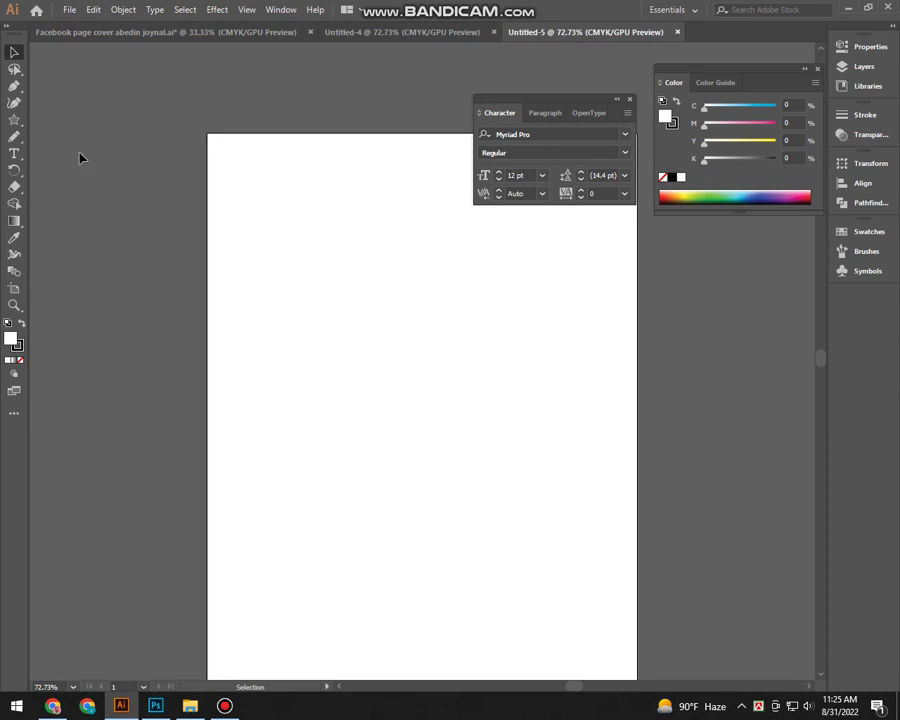
pyautogui.scroll(2, 246, 240)
pyautogui.scroll(3, 249, 242)
pyautogui.hotkey('ctrl', '-')
pyautogui.scroll(2, 290, 275)
pyautogui.scroll(3, 320, 280)
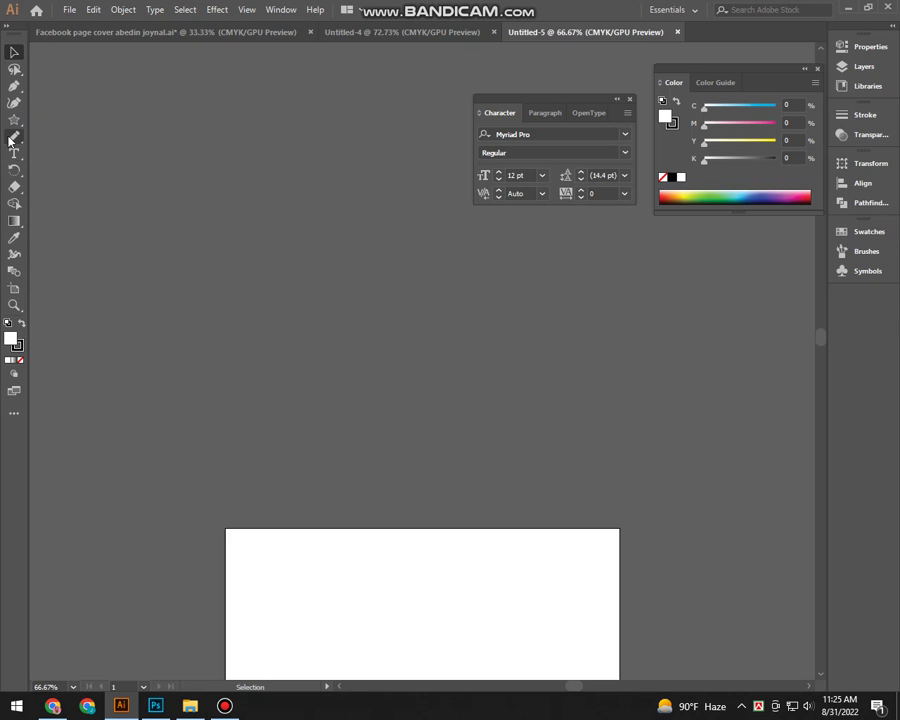
pyautogui.click(281, 9)
pyautogui.moveTo(342, 129)
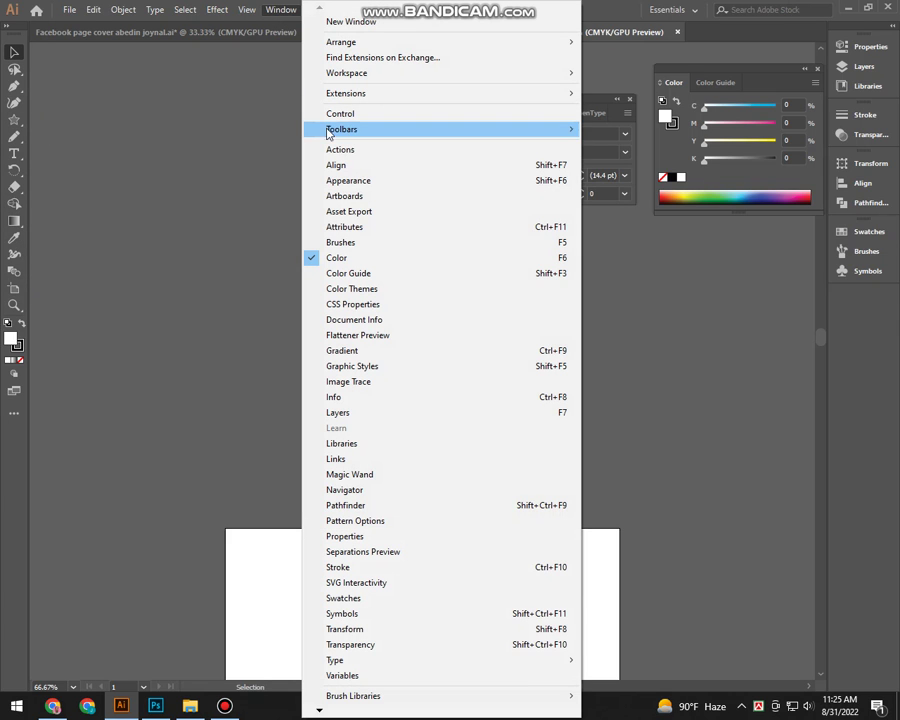
pyautogui.click(644, 132)
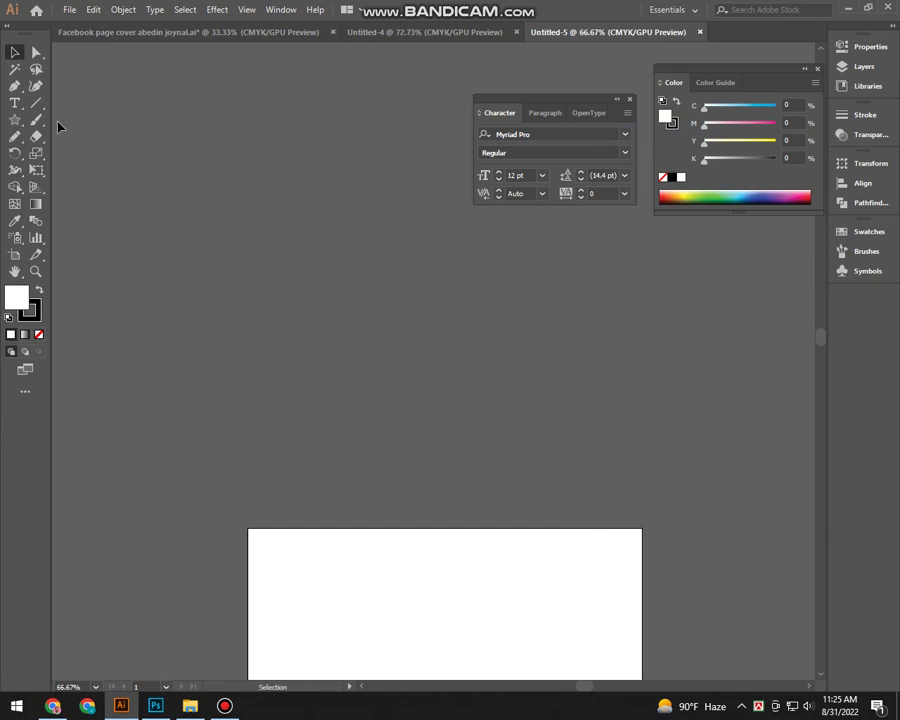
pyautogui.click(6, 28)
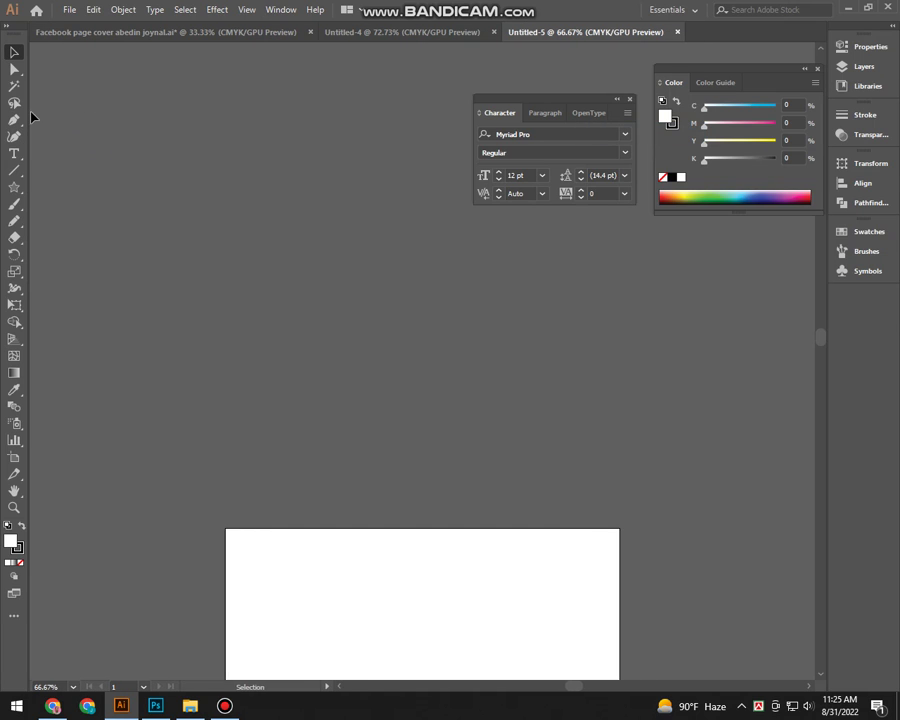
# Draw a wide 11.23 × 5.85 in rectangle above the page
pyautogui.click(14, 187)
pyautogui.click(70, 185)
pyautogui.moveTo(176, 214)
pyautogui.mouseDown()
pyautogui.moveTo(624, 459)
pyautogui.moveTo(693, 484)
pyautogui.mouseUp()
pyautogui.scroll(2, 566, 418)
pyautogui.press('v')
pyautogui.click(362, 216)
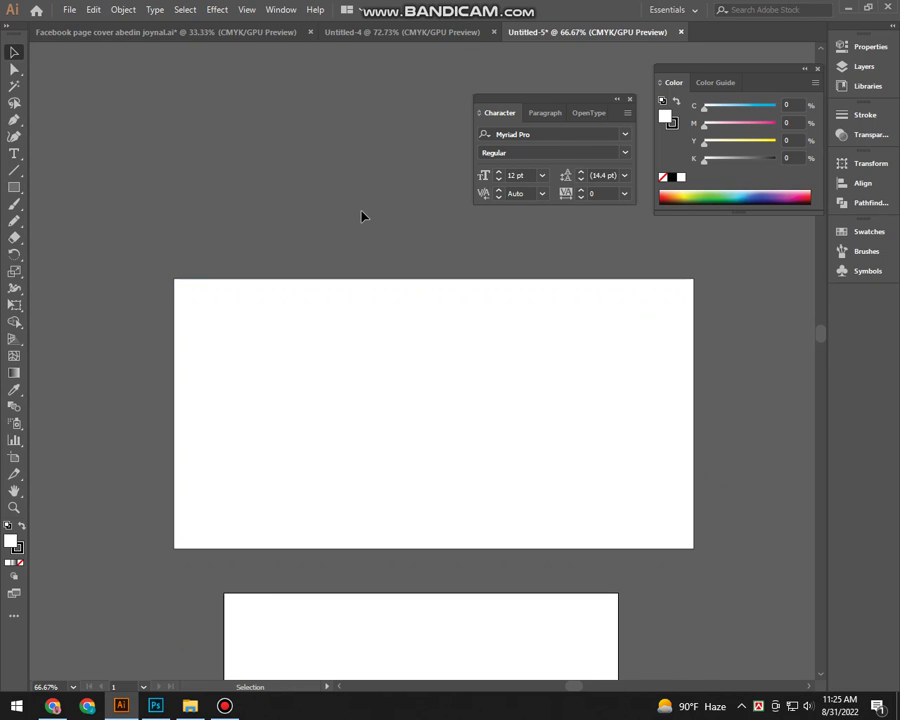
pyautogui.hscroll(1, 370, 260)
pyautogui.click(422, 384)
pyautogui.press('a')
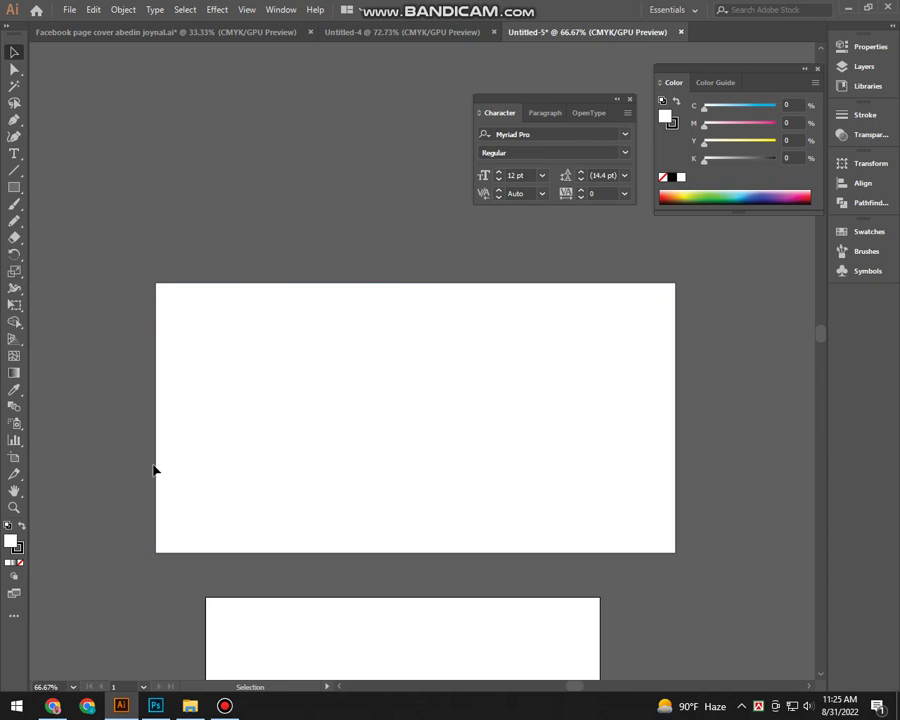
pyautogui.click(15, 172)
# Draw a tall rectangle with 0.42 in rounded corners, rotate it 45° and enlarge it over the right edge
pyautogui.click(14, 187)
pyautogui.moveTo(254, 189); pyautogui.dragTo(411, 412)
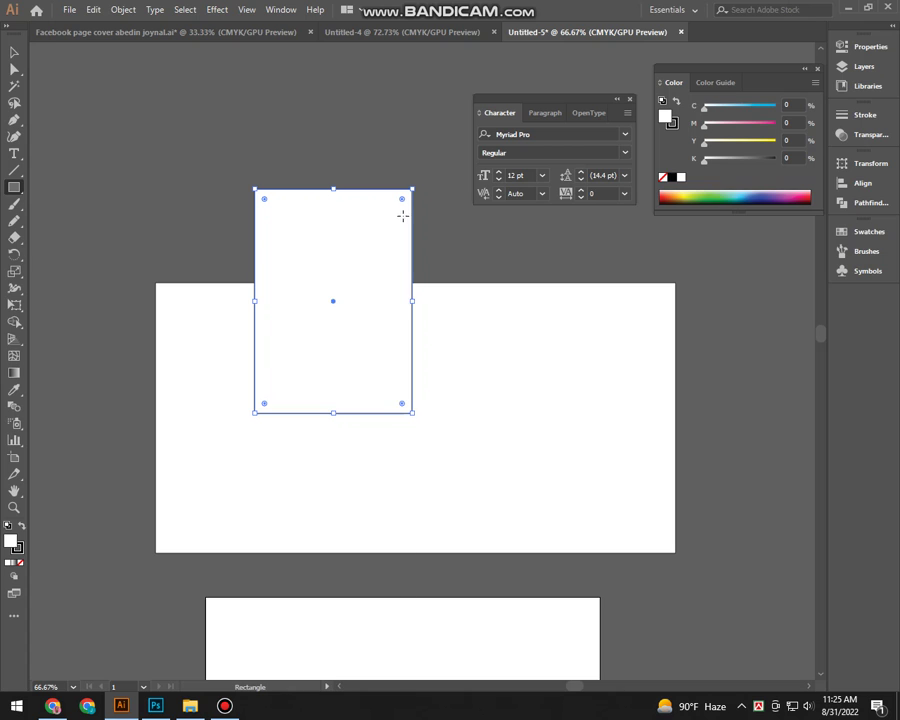
pyautogui.moveTo(402, 202); pyautogui.dragTo(392, 206)
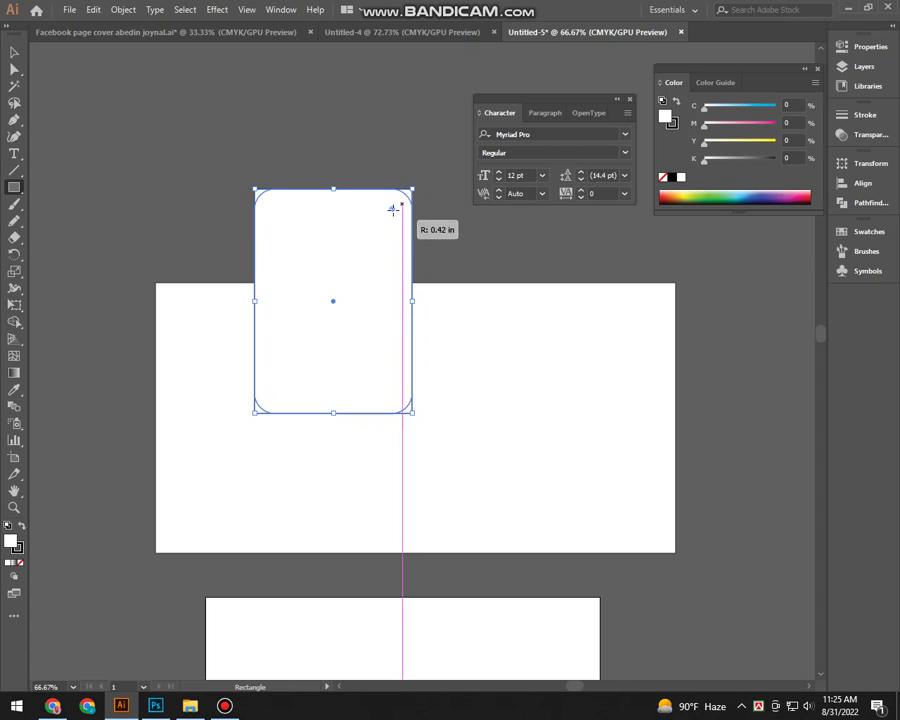
pyautogui.press('v')
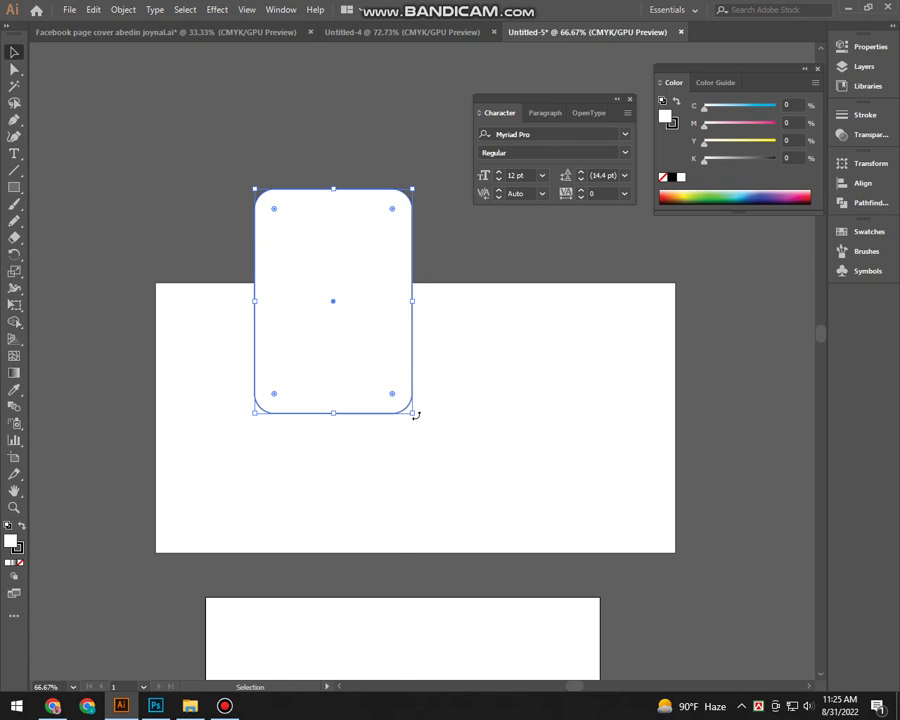
pyautogui.moveTo(415, 415); pyautogui.dragTo(470, 325)
pyautogui.moveTo(398, 332); pyautogui.dragTo(675, 430)
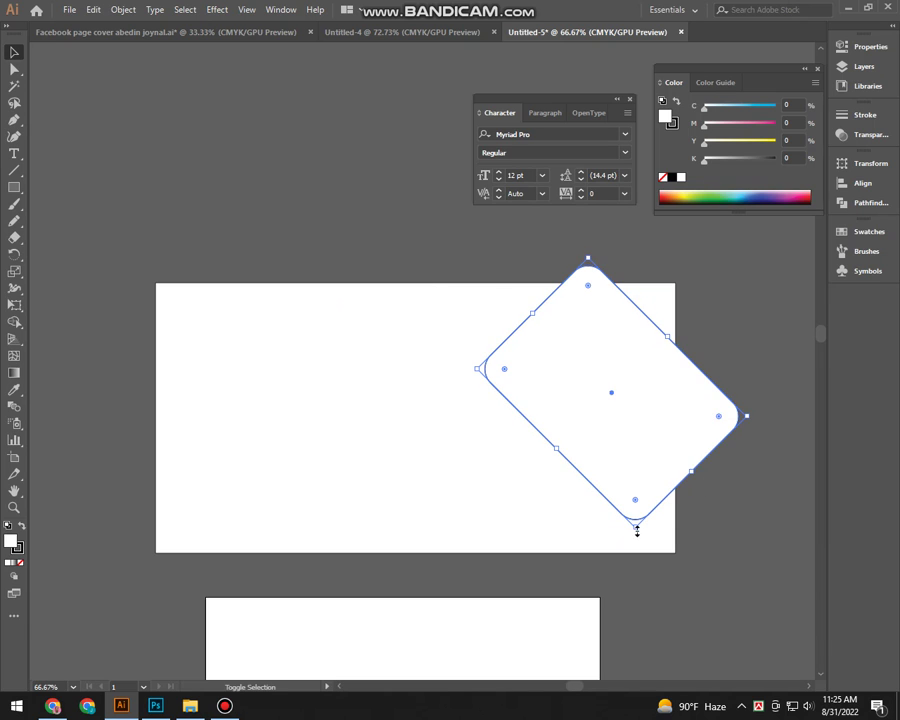
pyautogui.moveTo(637, 531); pyautogui.dragTo(679, 611)
pyautogui.moveTo(674, 515); pyautogui.dragTo(674, 515)
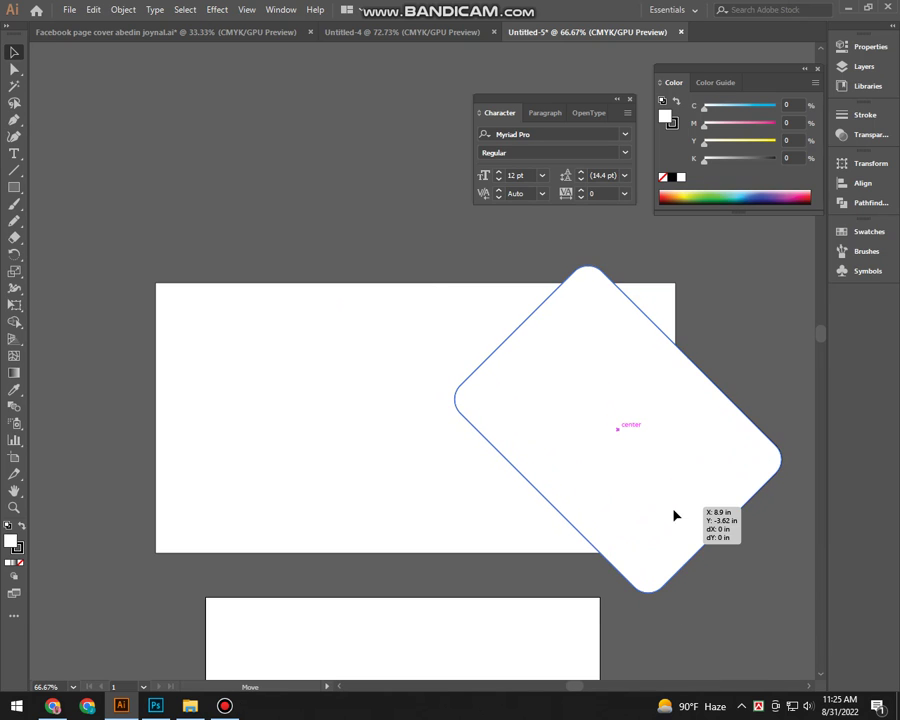
# Give the diamond no stroke and a red swatch fill
pyautogui.click(649, 416)
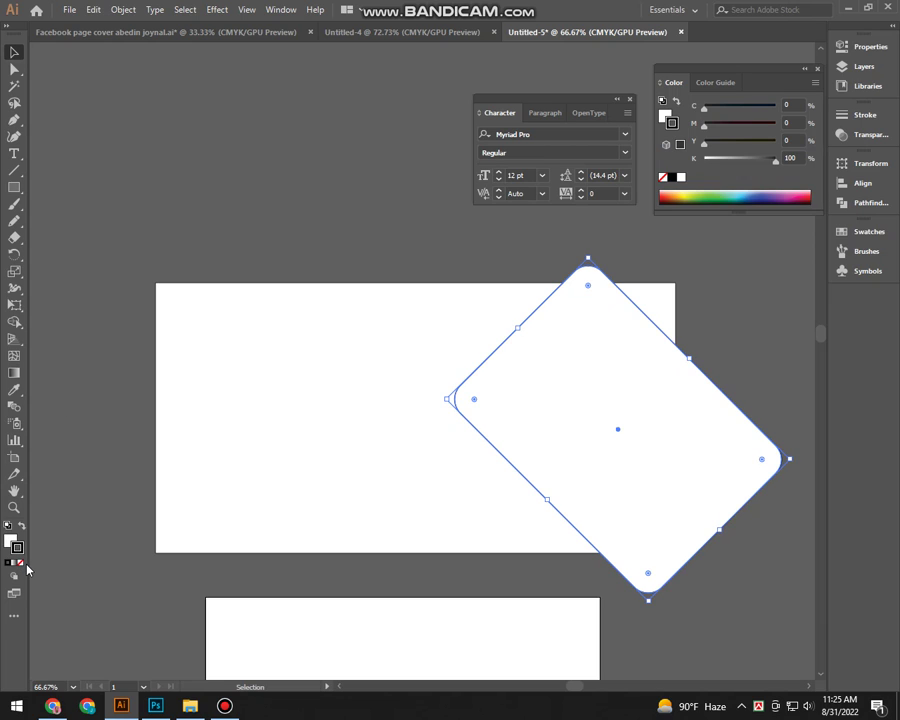
pyautogui.click(20, 562)
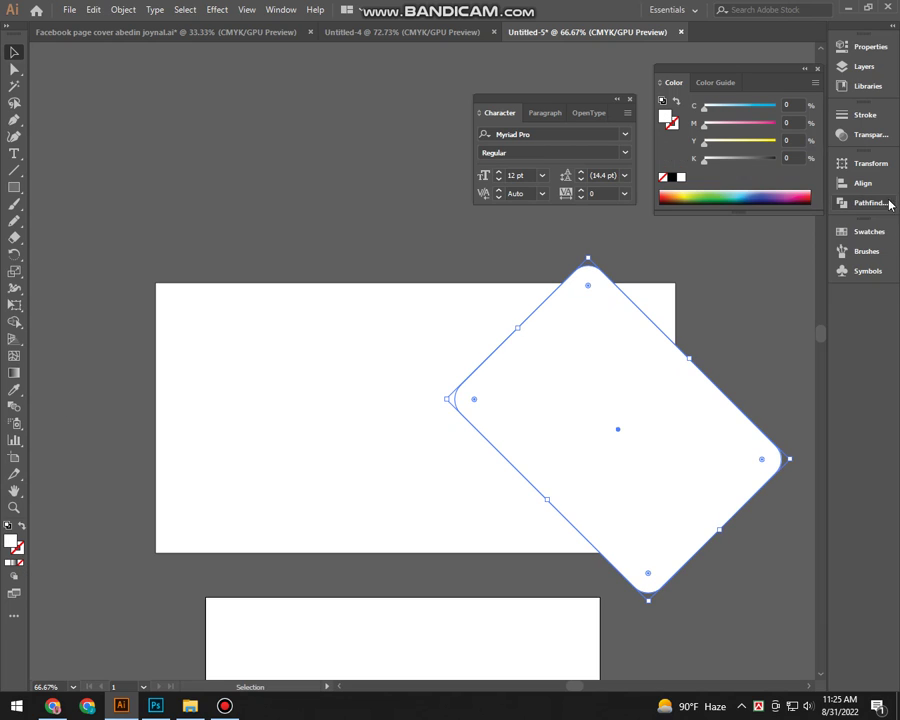
pyautogui.click(862, 231)
pyautogui.click(705, 272)
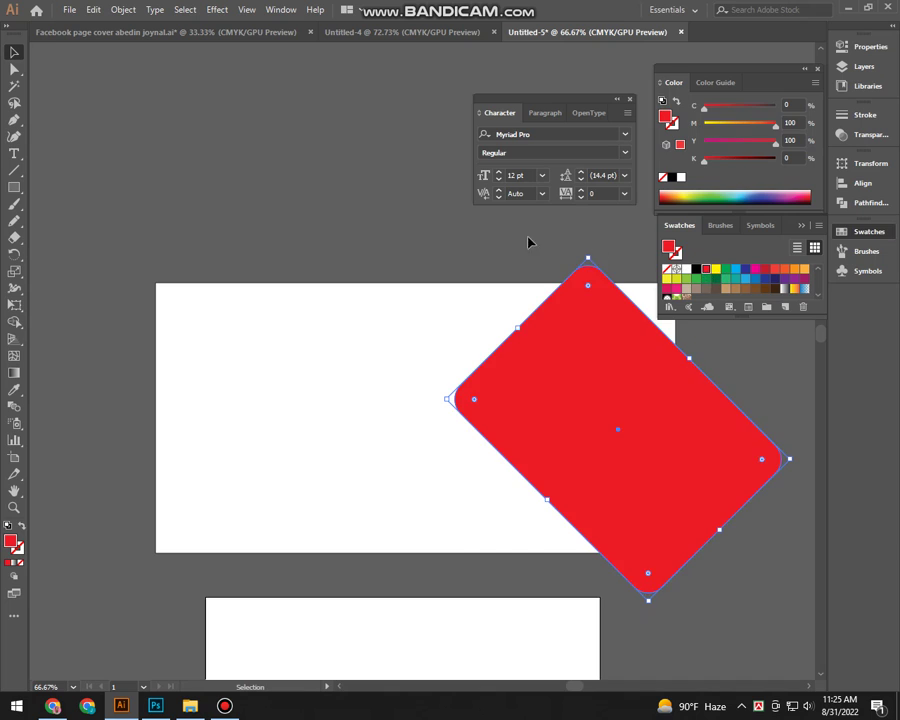
pyautogui.click(292, 224)
pyautogui.moveTo(292, 224)
pyautogui.mouseDown()
pyautogui.moveTo(250, 186)
pyautogui.moveTo(335, 225)
pyautogui.mouseUp()
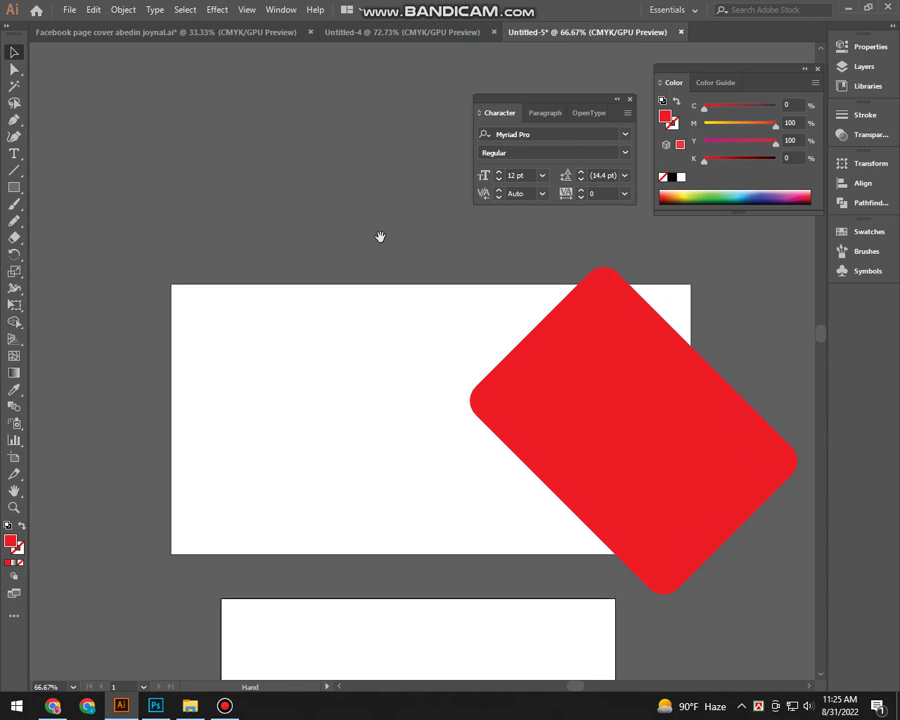
# Add a small bar at the top edge with fully rounded bottom corners, white fill and black outline
pyautogui.click(14, 190)
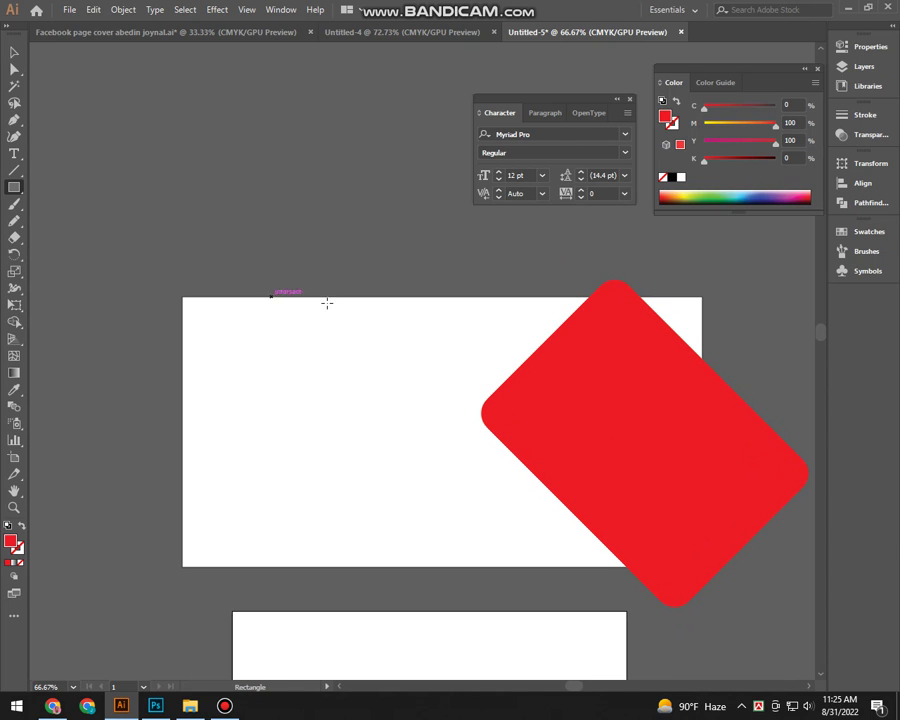
pyautogui.moveTo(271, 296); pyautogui.dragTo(451, 328)
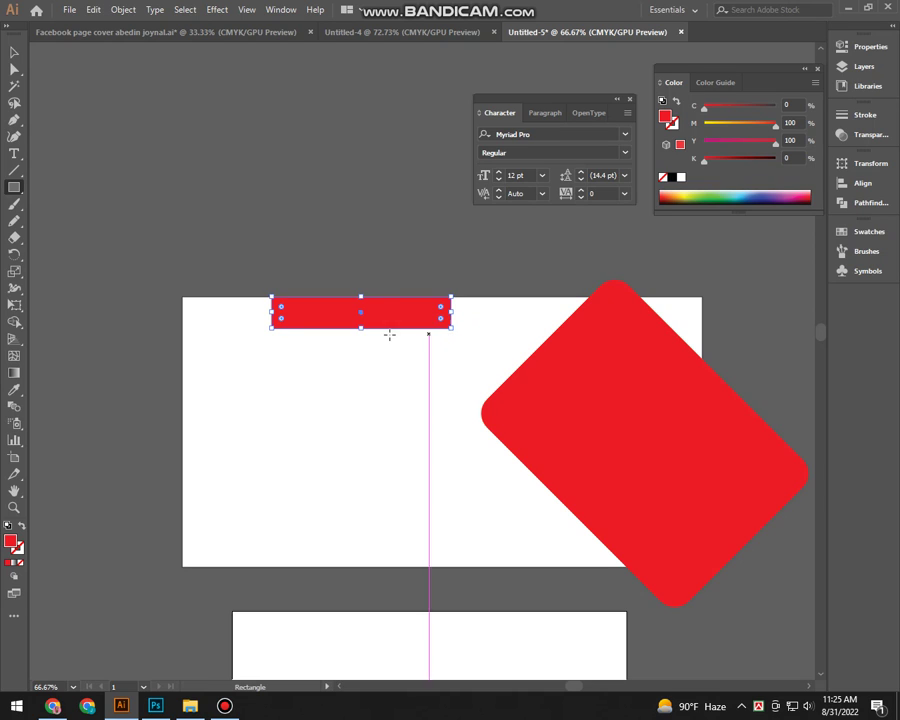
pyautogui.moveTo(361, 328); pyautogui.dragTo(361, 324)
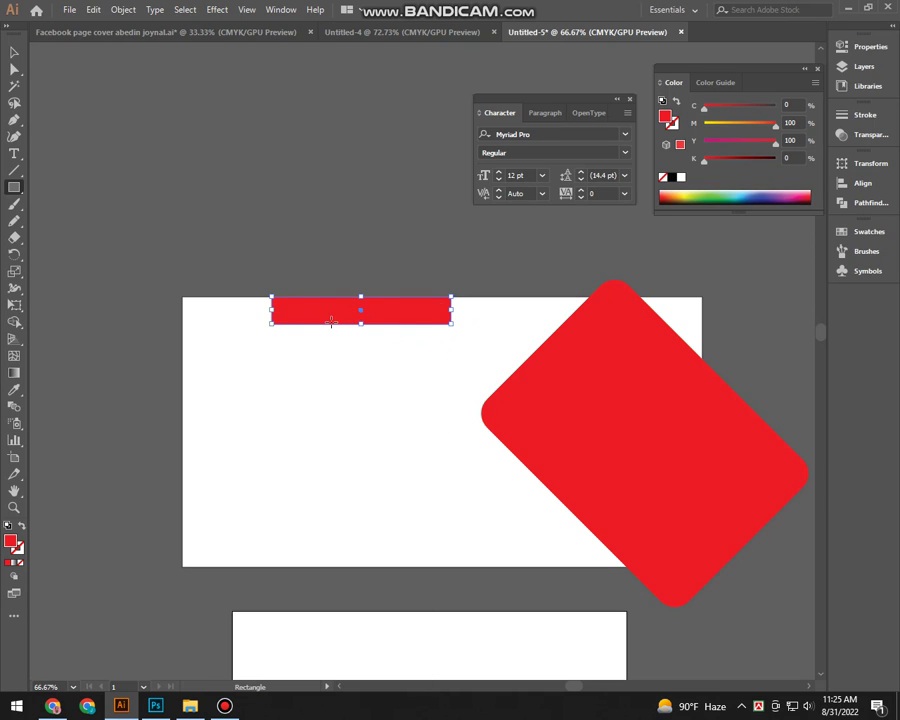
pyautogui.press('v')
pyautogui.press('a')
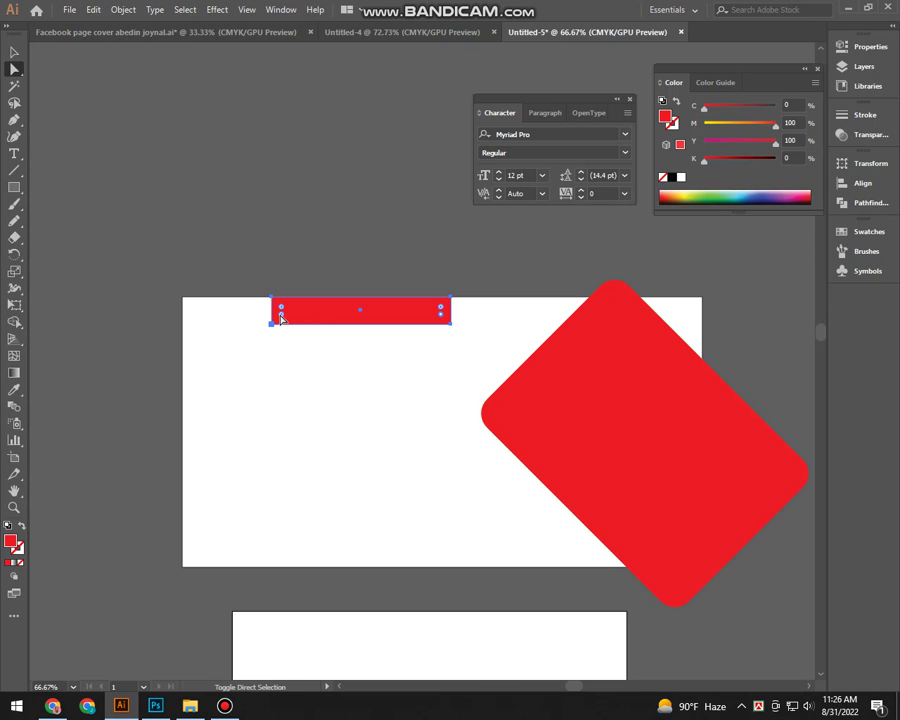
pyautogui.moveTo(282, 318); pyautogui.dragTo(268, 208)
pyautogui.press('v')
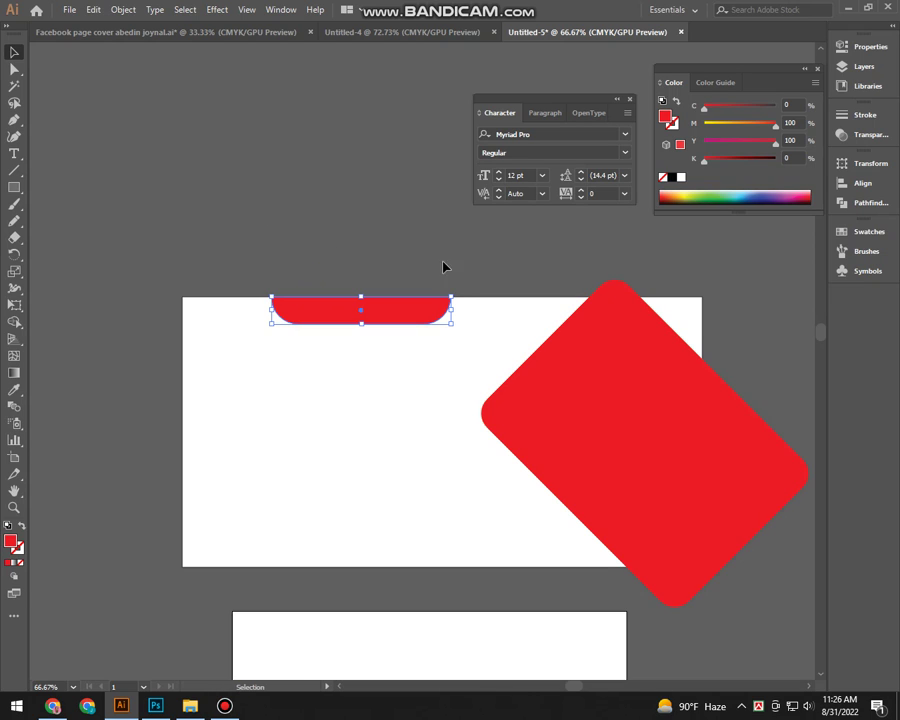
pyautogui.press('i')
pyautogui.click(320, 408)
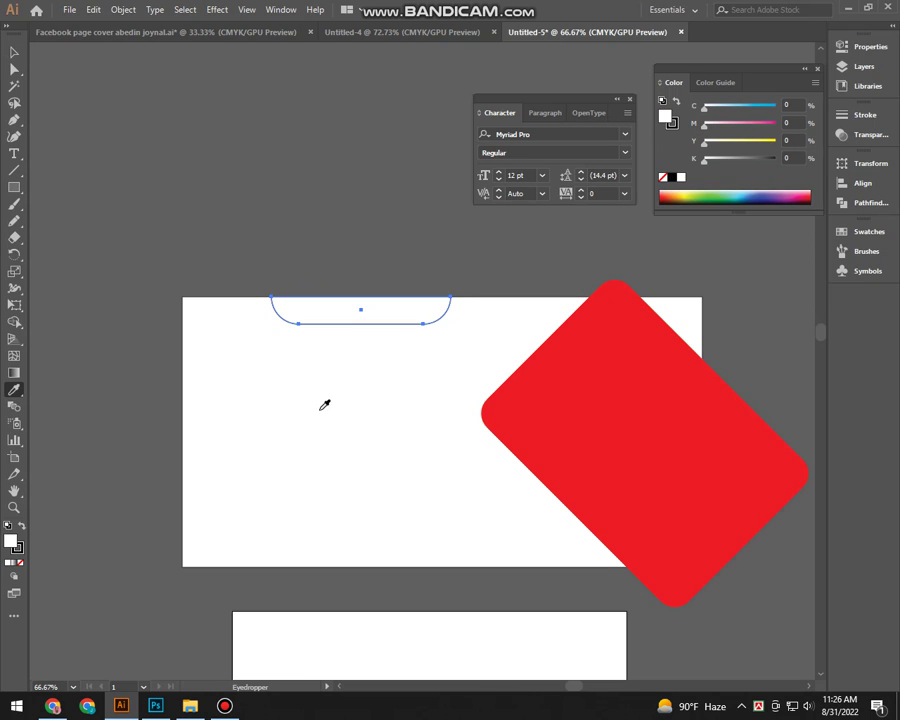
pyautogui.press('v')
pyautogui.click(222, 362)
# Make the large rectangle solid black with no outline
pyautogui.moveTo(238, 399); pyautogui.dragTo(231, 378)
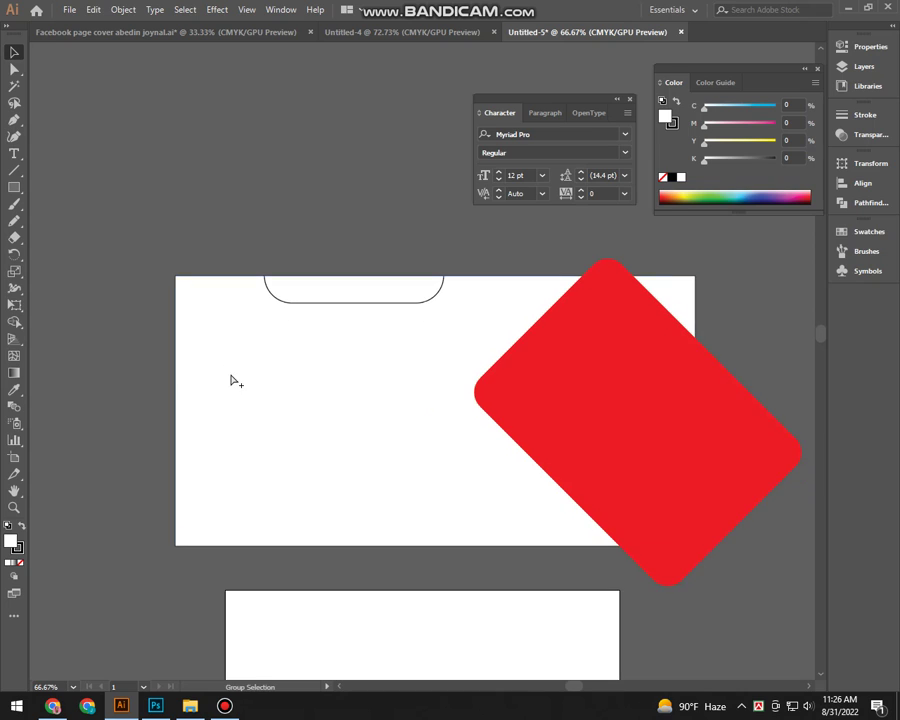
pyautogui.click(231, 381)
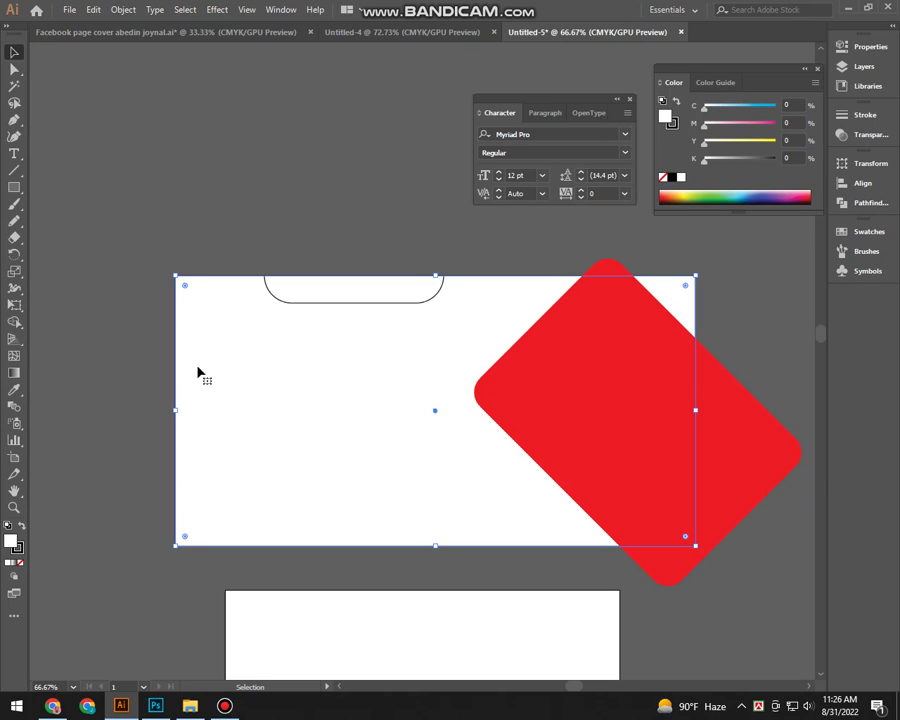
pyautogui.click(21, 528)
pyautogui.click(19, 551)
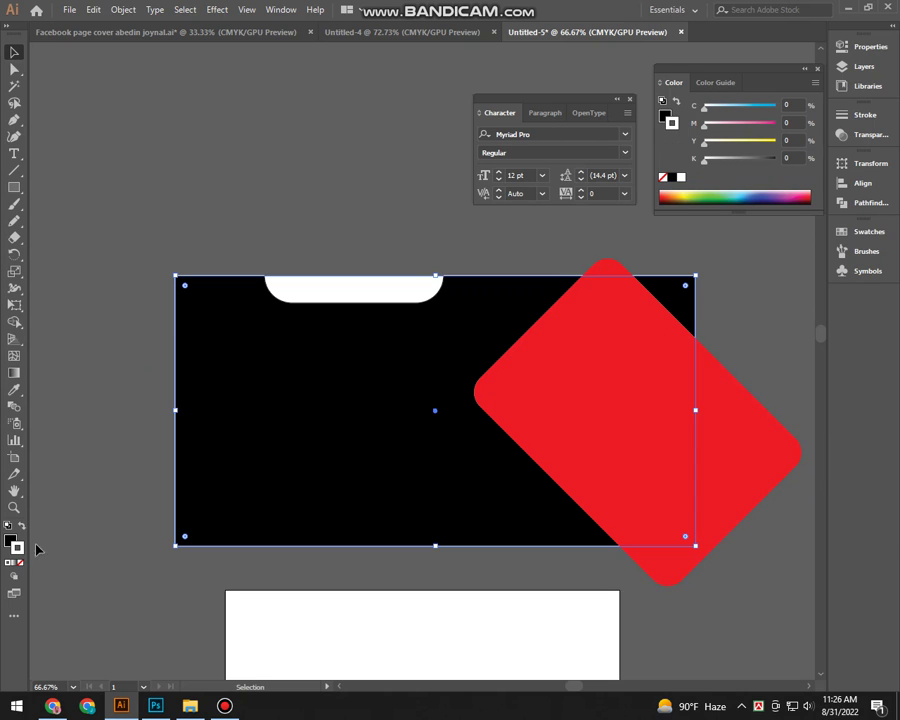
pyautogui.click(21, 562)
pyautogui.click(125, 402)
pyautogui.scroll(-2, 233, 392)
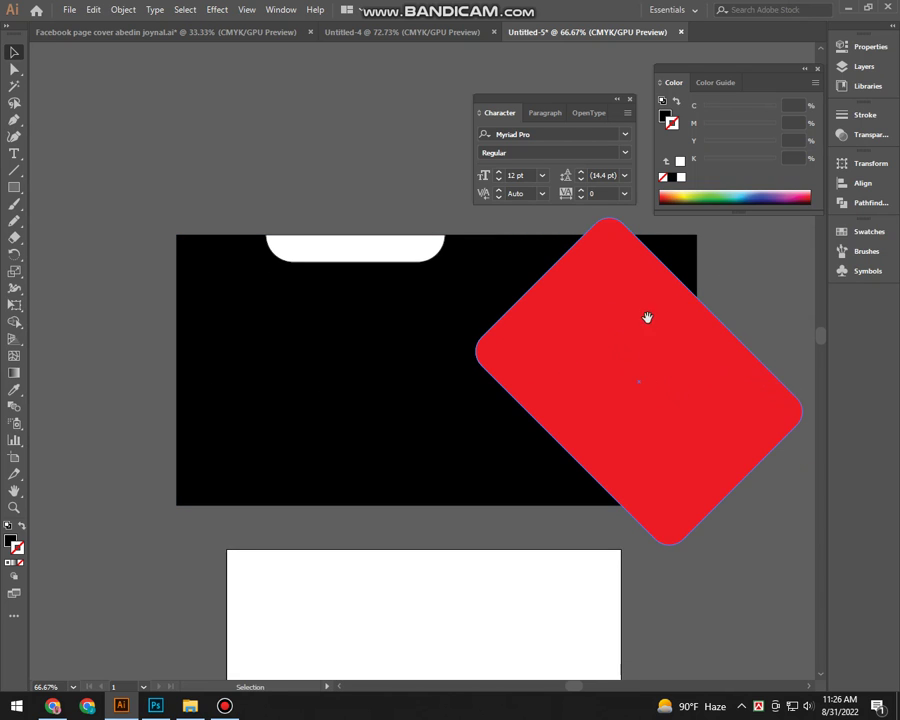
pyautogui.scroll(1, 630, 300)
# Raise the red diamond's corner radius to about 0.65 in
pyautogui.press('a')
pyautogui.press('v')
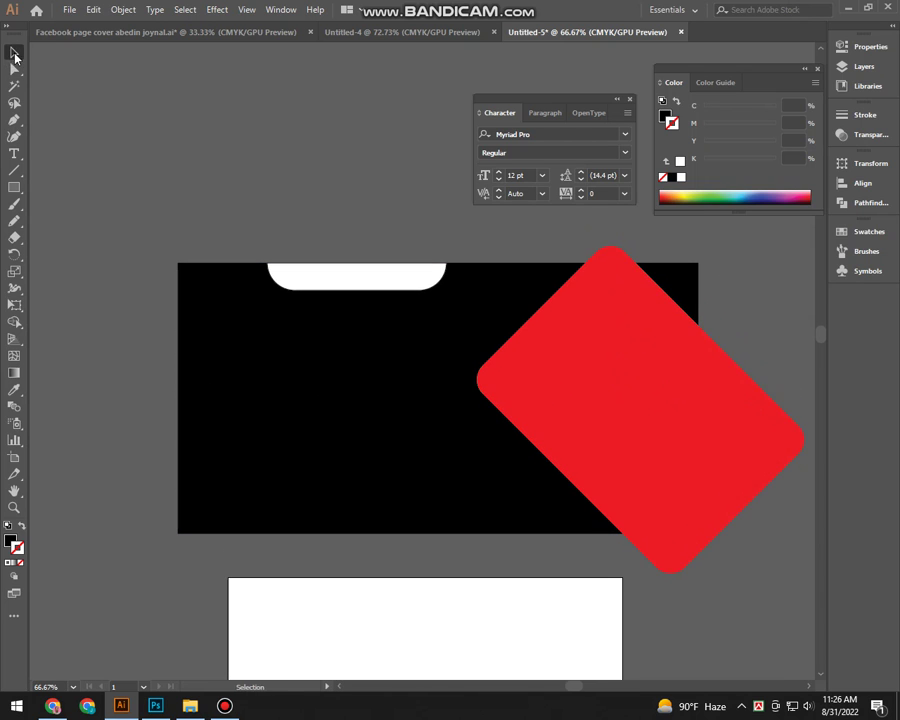
pyautogui.click(621, 293)
pyautogui.moveTo(612, 270); pyautogui.dragTo(607, 284)
pyautogui.scroll(1, 283, 205)
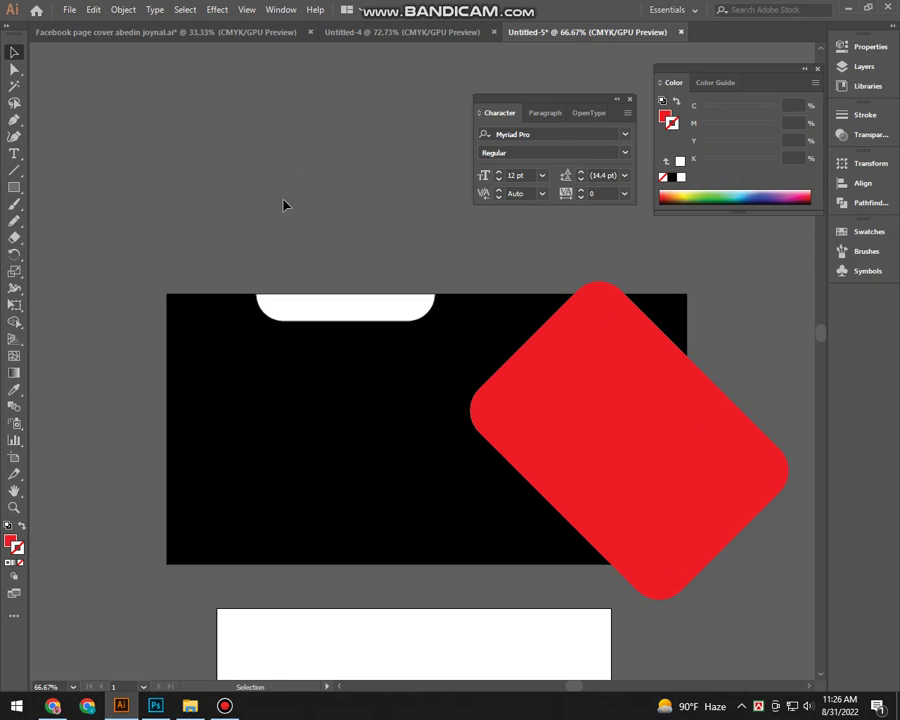
# Browse This PC > New Volume (G:) > Admin > Personal and preview the my png image
pyautogui.click(15, 706)
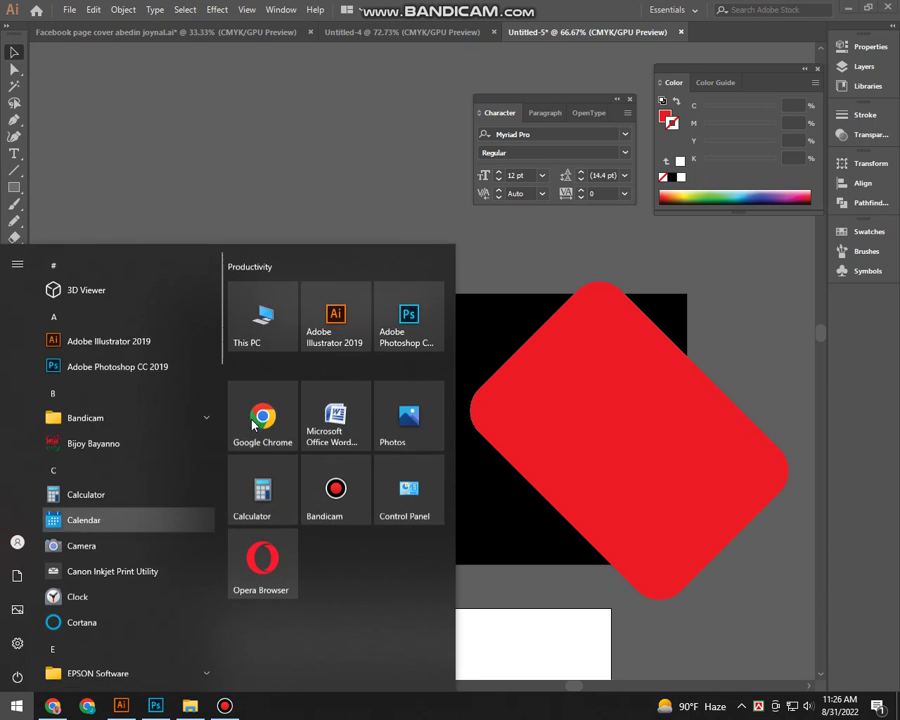
pyautogui.click(265, 332)
pyautogui.doubleClick(200, 318)
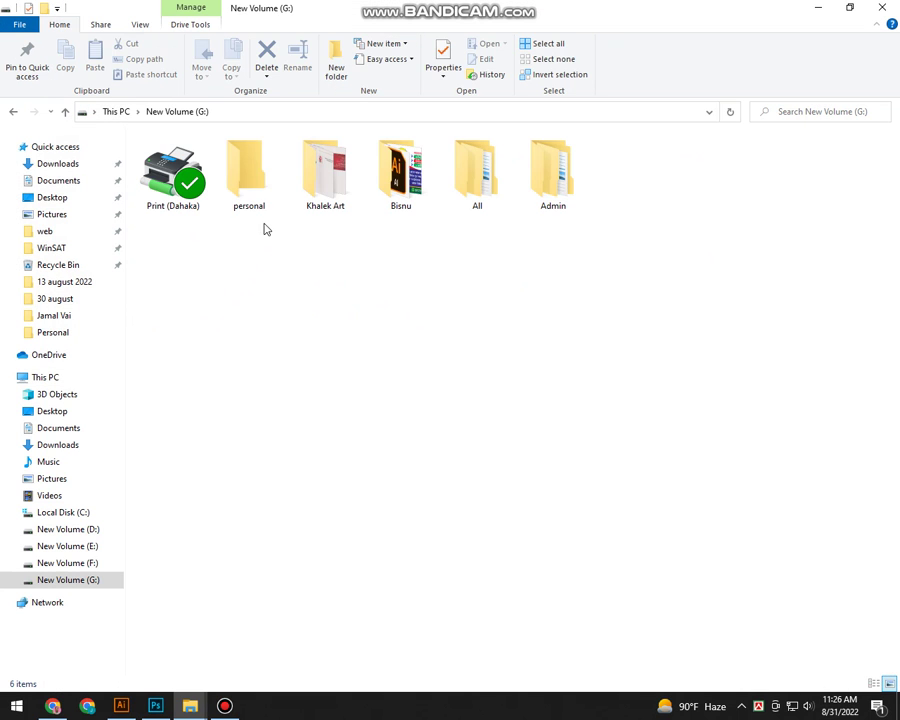
pyautogui.doubleClick(530, 196)
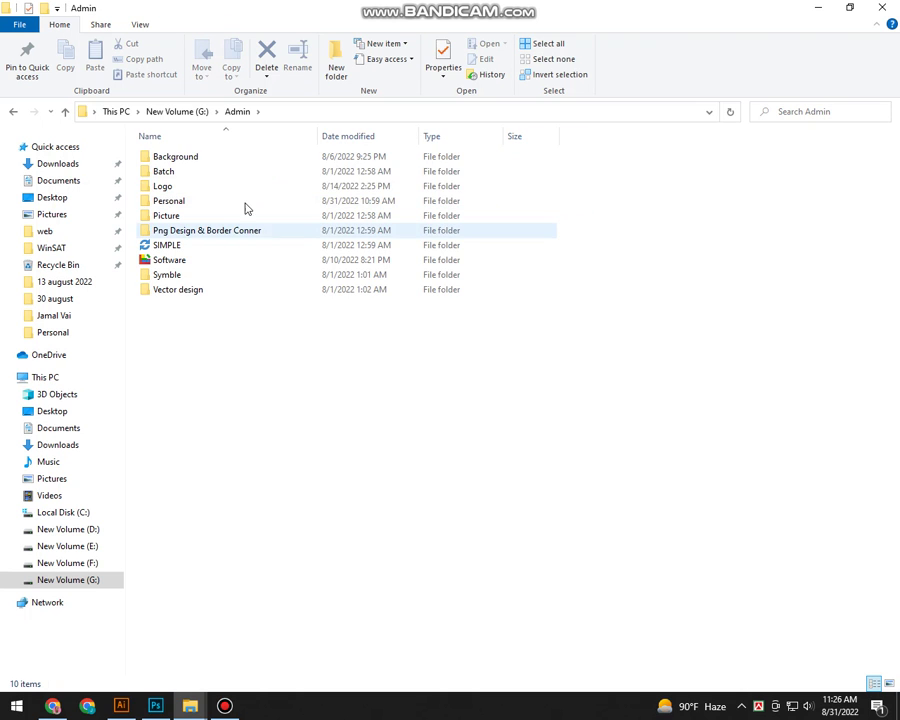
pyautogui.doubleClick(208, 203)
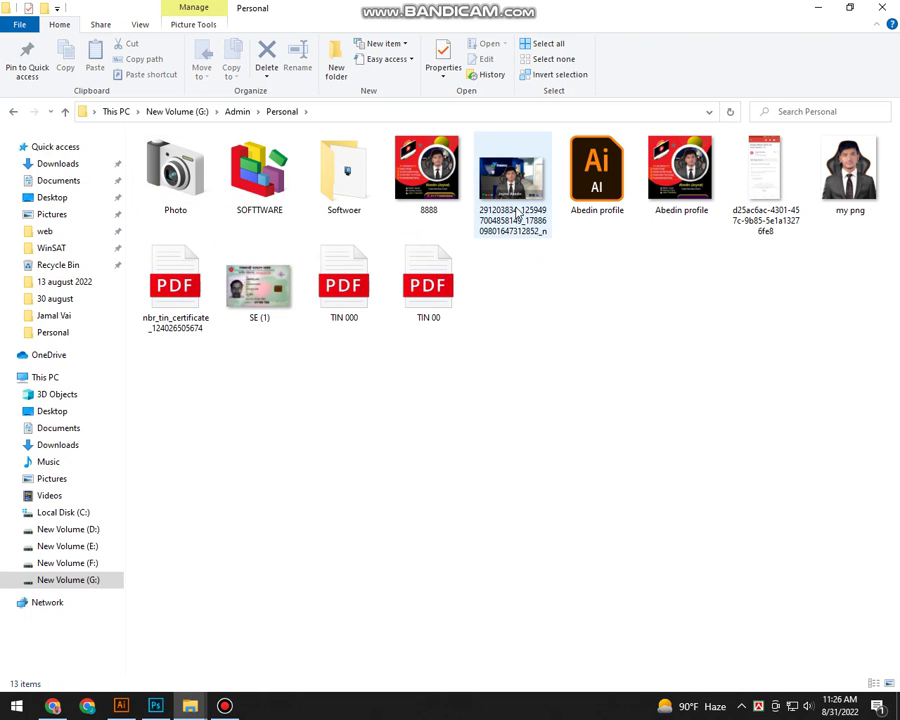
pyautogui.doubleClick(824, 200)
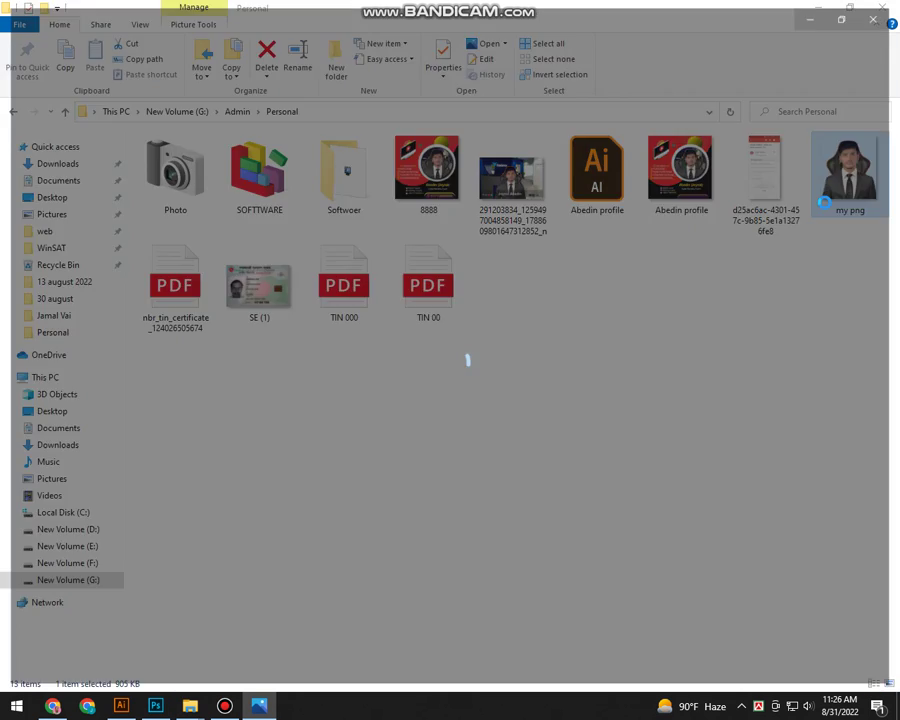
pyautogui.click(884, 8)
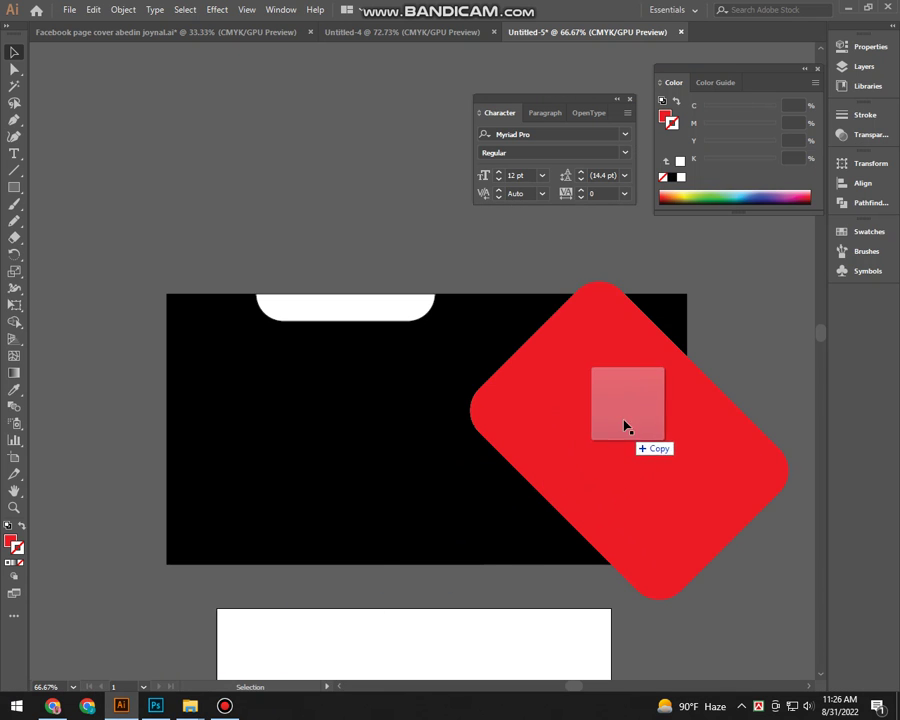
# Drag my png onto the artboard, scale it down and place it over the red diamond
pyautogui.moveTo(131, 712); pyautogui.dragTo(632, 430)
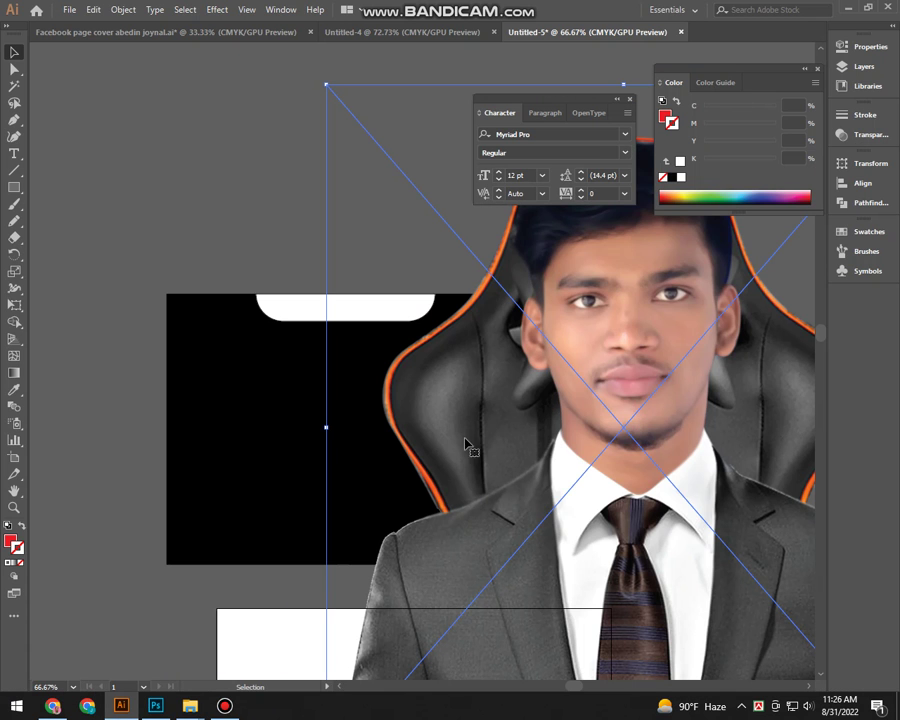
pyautogui.hotkey('ctrl', '-')
pyautogui.hotkey('ctrl', '-')
pyautogui.hotkey('ctrl', '-')
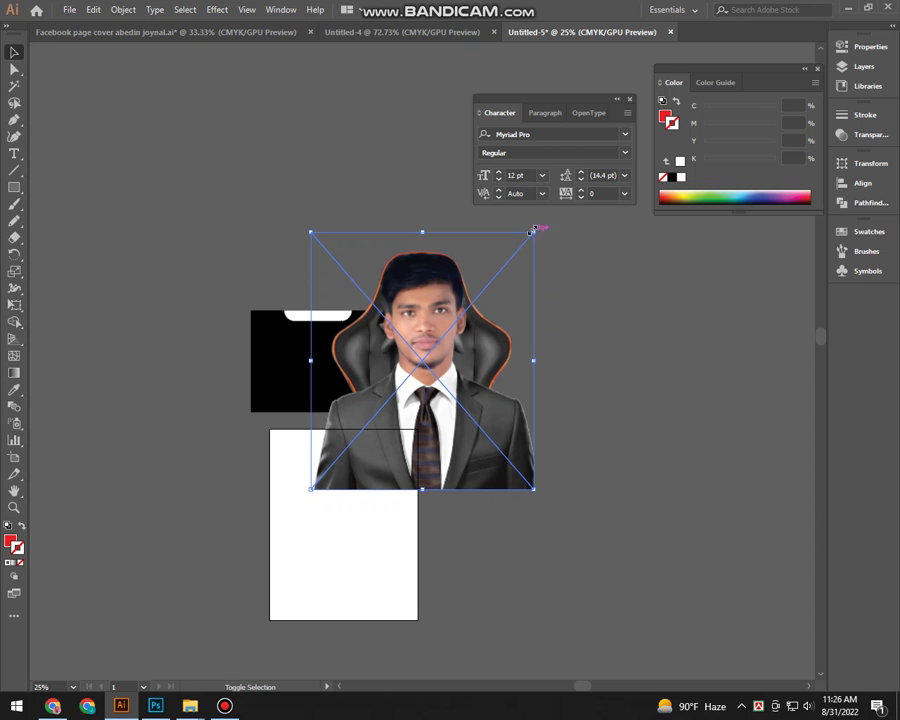
pyautogui.moveTo(534, 229)
pyautogui.mouseDown()
pyautogui.moveTo(522, 296)
pyautogui.moveTo(420, 362)
pyautogui.mouseUp()
pyautogui.moveTo(366, 462); pyautogui.dragTo(466, 380)
pyautogui.hotkey('ctrl', '+')
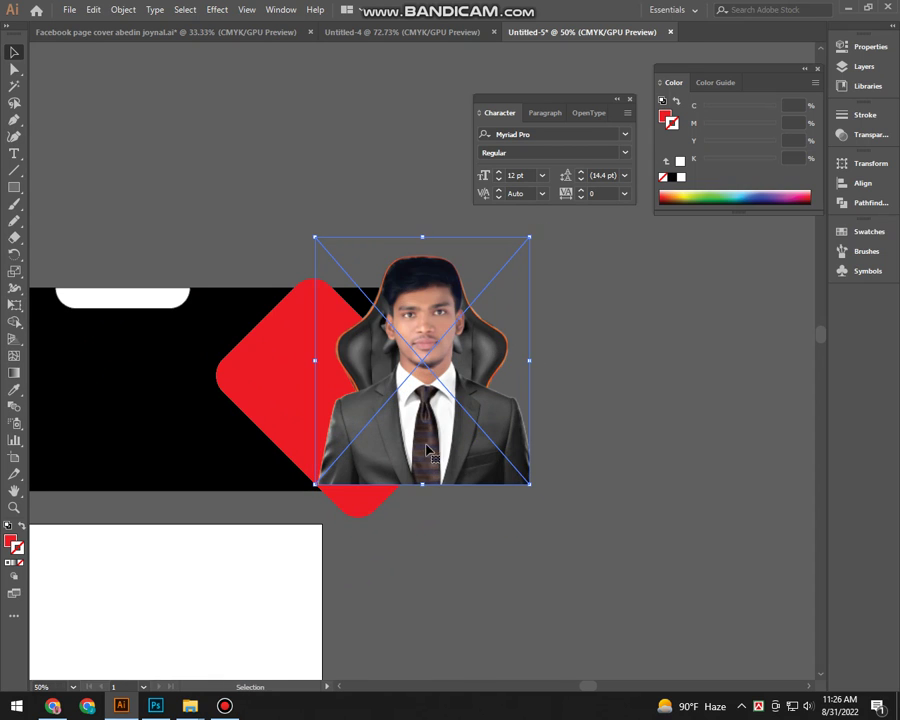
pyautogui.moveTo(426, 450)
pyautogui.mouseDown()
pyautogui.moveTo(500, 414)
pyautogui.moveTo(416, 466)
pyautogui.mouseUp()
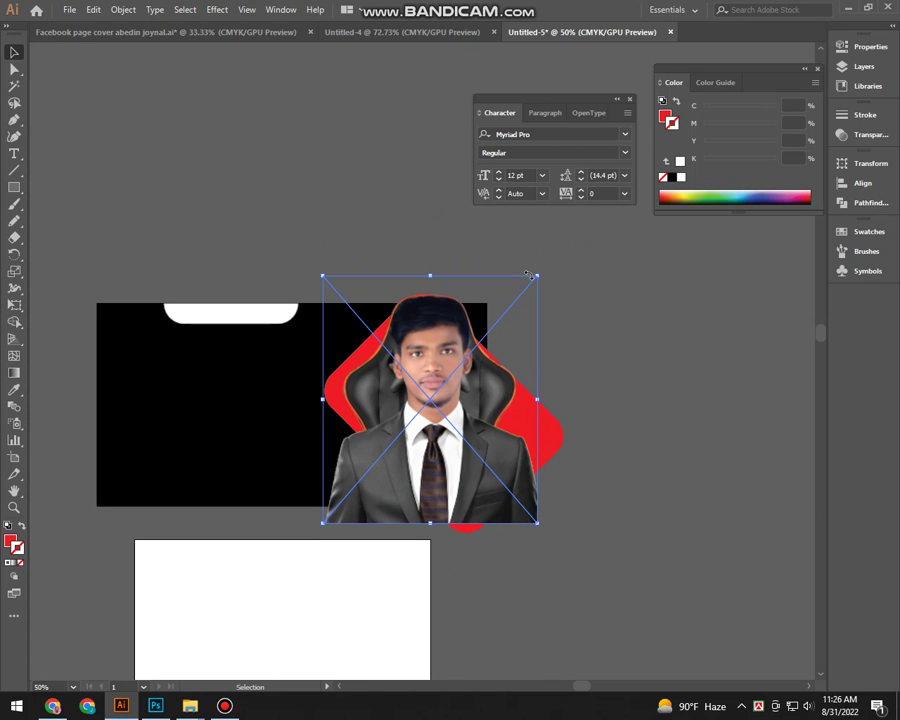
pyautogui.moveTo(533, 277); pyautogui.dragTo(490, 320)
pyautogui.moveTo(435, 457); pyautogui.dragTo(448, 452)
# Bring the red diamond to front and clip the photo inside it with a clipping mask
pyautogui.click(600, 465)
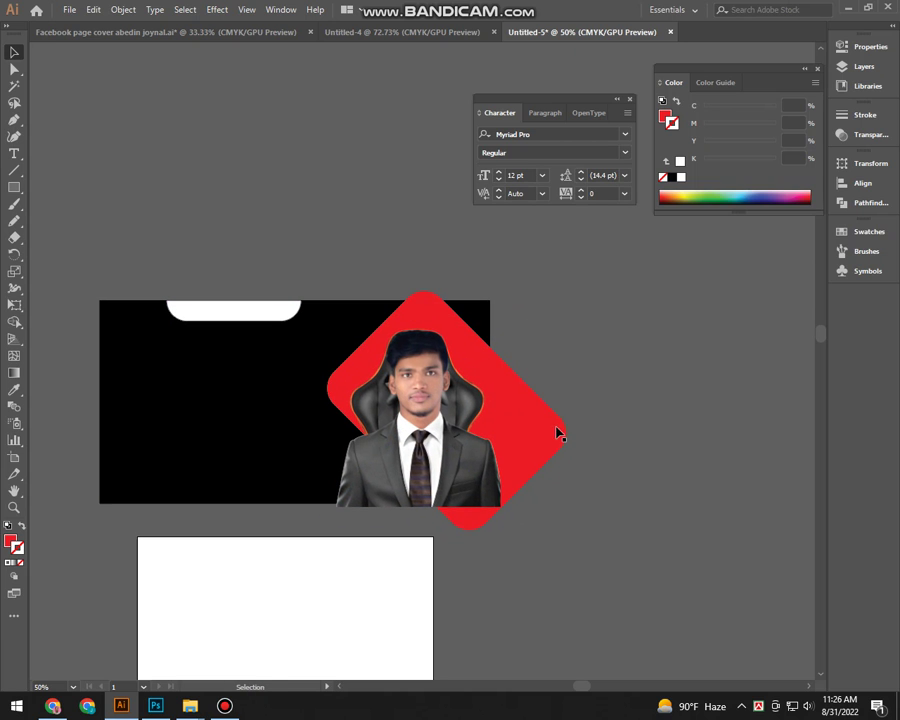
pyautogui.press('a')
pyautogui.click(552, 430)
pyautogui.hotkey('ctrl', 'shift', ']')
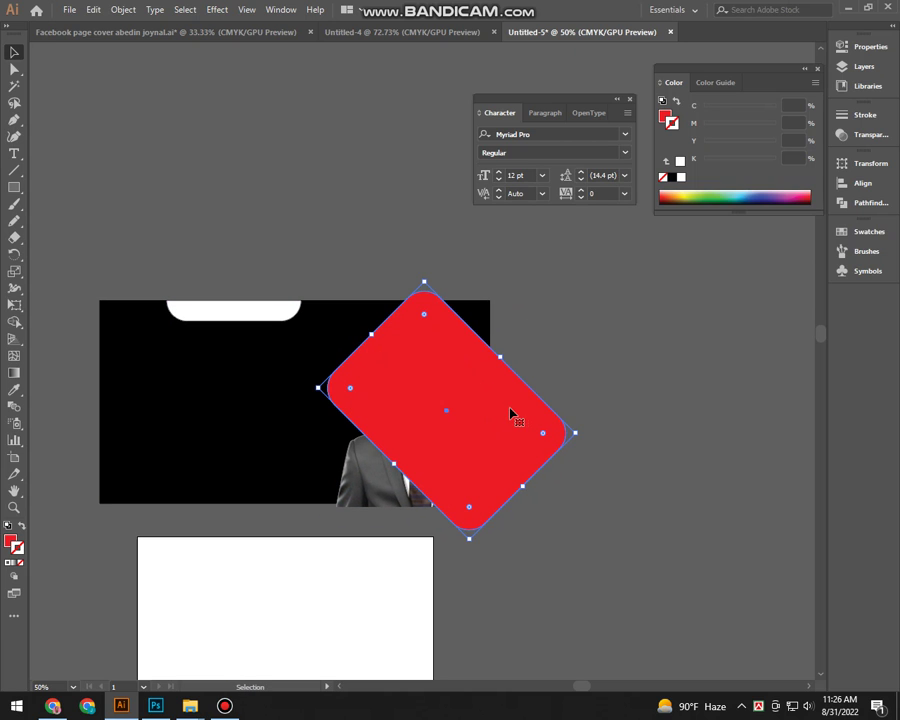
pyautogui.keyDown('shift'); pyautogui.click(401, 462); pyautogui.keyUp('shift')
pyautogui.press('v')
pyautogui.rightClick(426, 428)
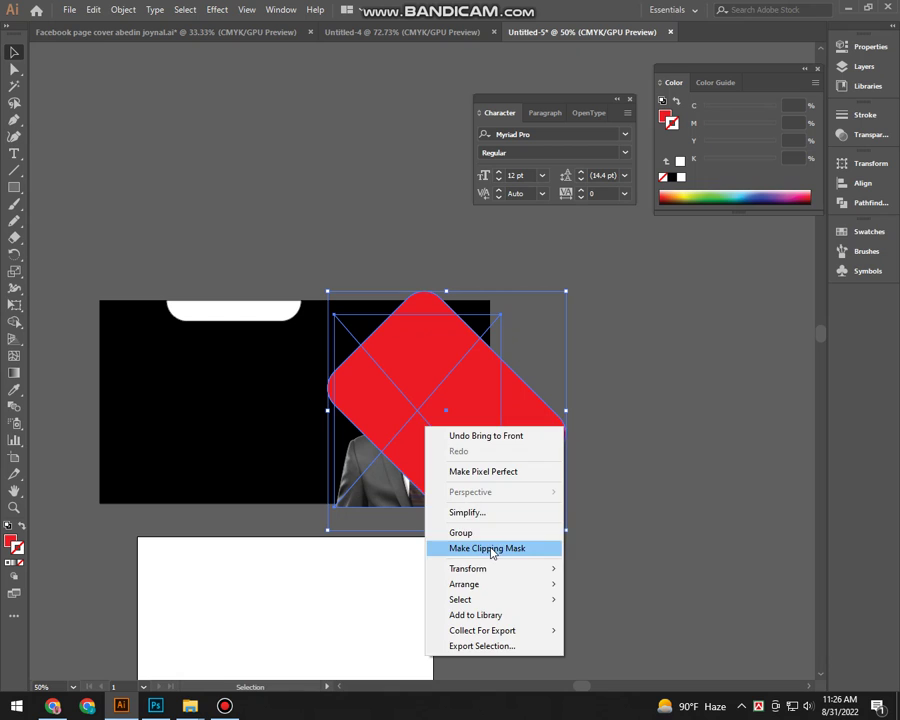
pyautogui.click(468, 548)
pyautogui.moveTo(613, 479); pyautogui.dragTo(643, 509)
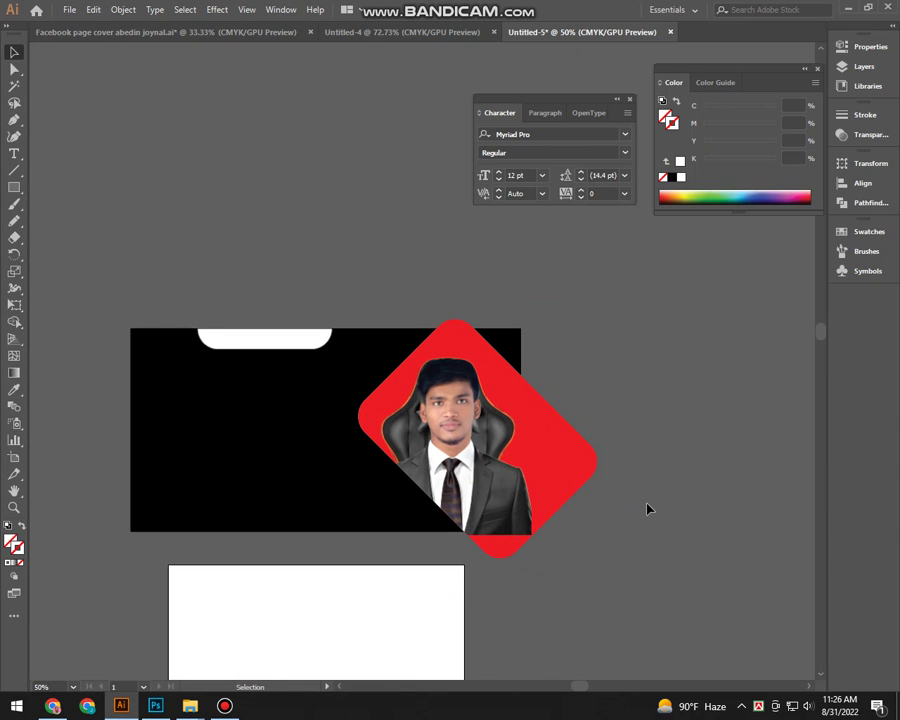
pyautogui.hotkey('ctrl', '+')
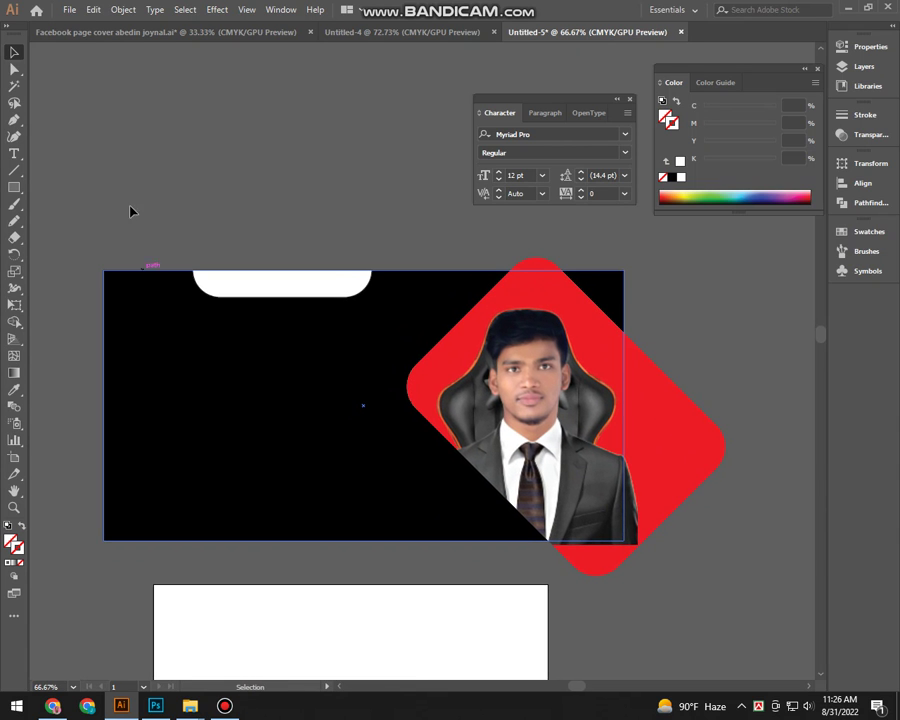
# Paste a copy of the black banner in front and clip the diamond portrait to its edges
pyautogui.click(114, 303)
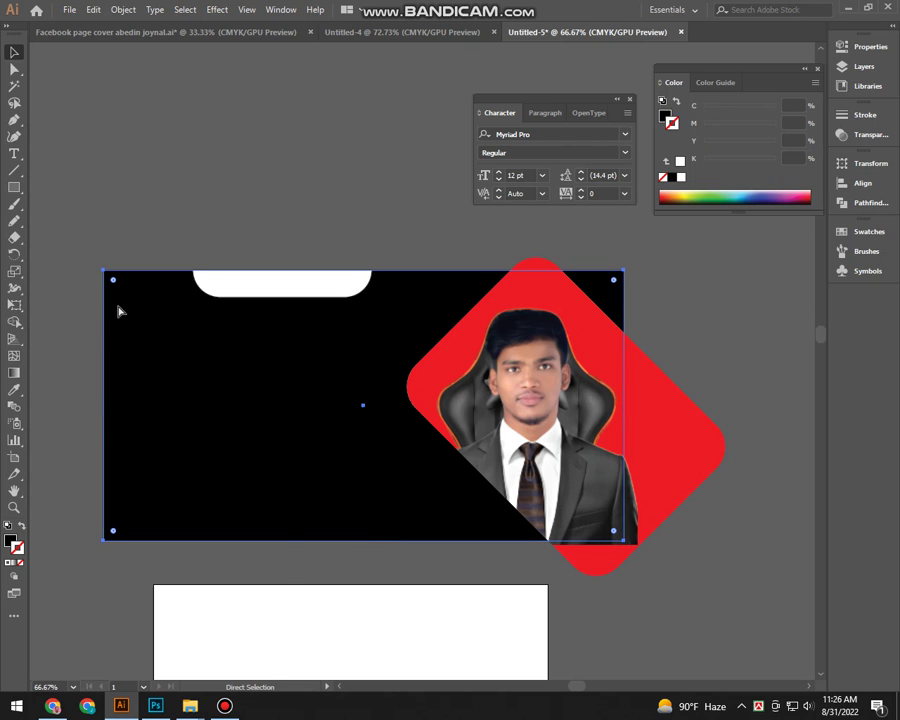
pyautogui.rightClick(118, 311)
pyautogui.click(120, 226)
pyautogui.press('v')
pyautogui.click(130, 343)
pyautogui.hotkey('ctrl', 'shift', ']')
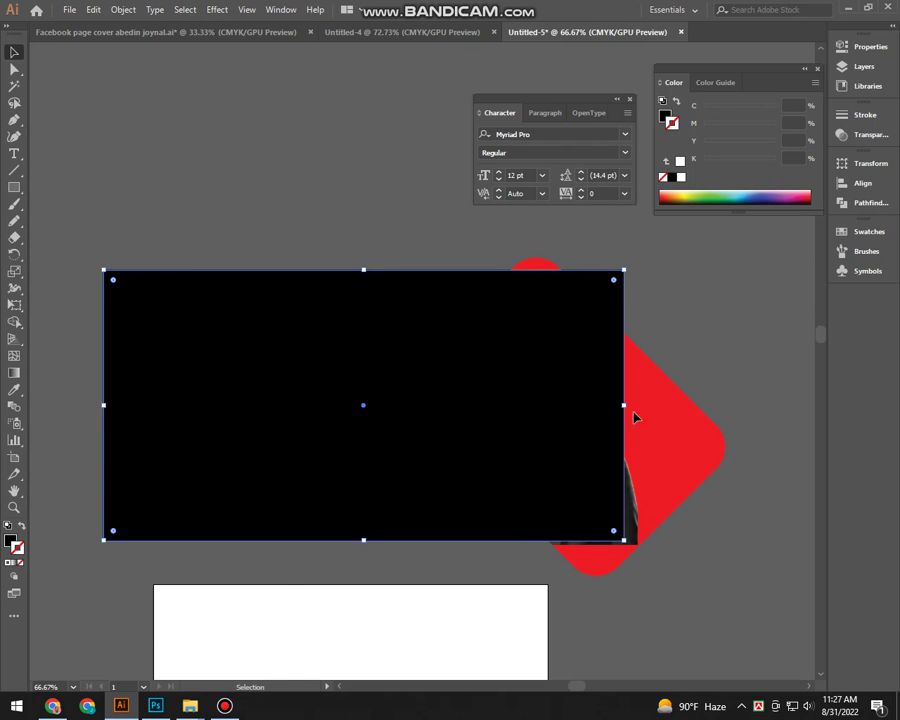
pyautogui.keyDown('shift'); pyautogui.click(635, 506); pyautogui.keyUp('shift')
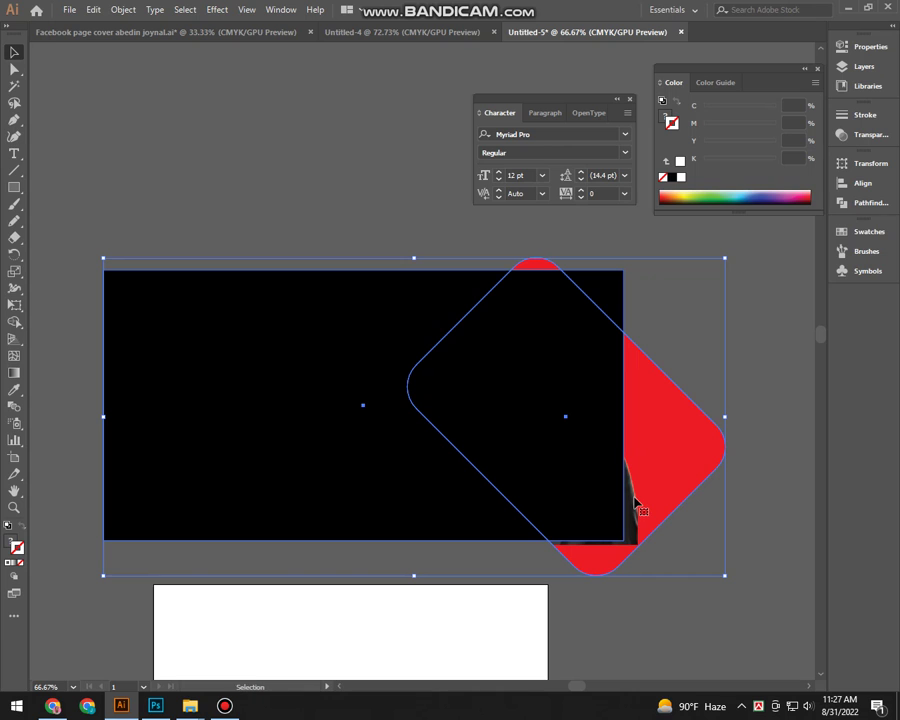
pyautogui.rightClick(635, 506)
pyautogui.click(692, 386)
pyautogui.moveTo(711, 410); pyautogui.dragTo(722, 414)
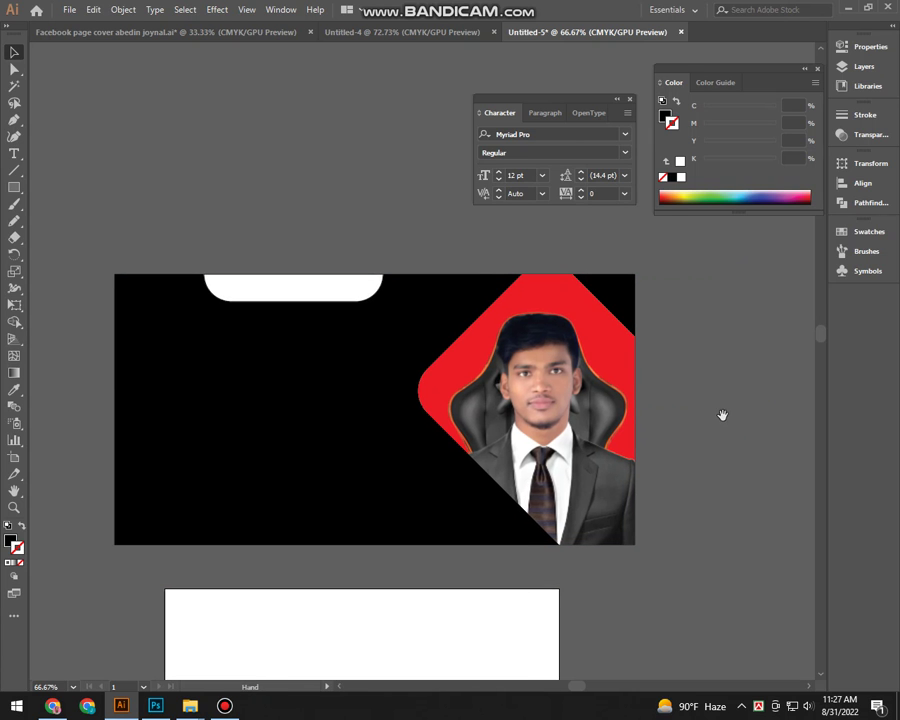
pyautogui.moveTo(674, 491); pyautogui.dragTo(712, 492)
pyautogui.scroll(2, 712, 492)
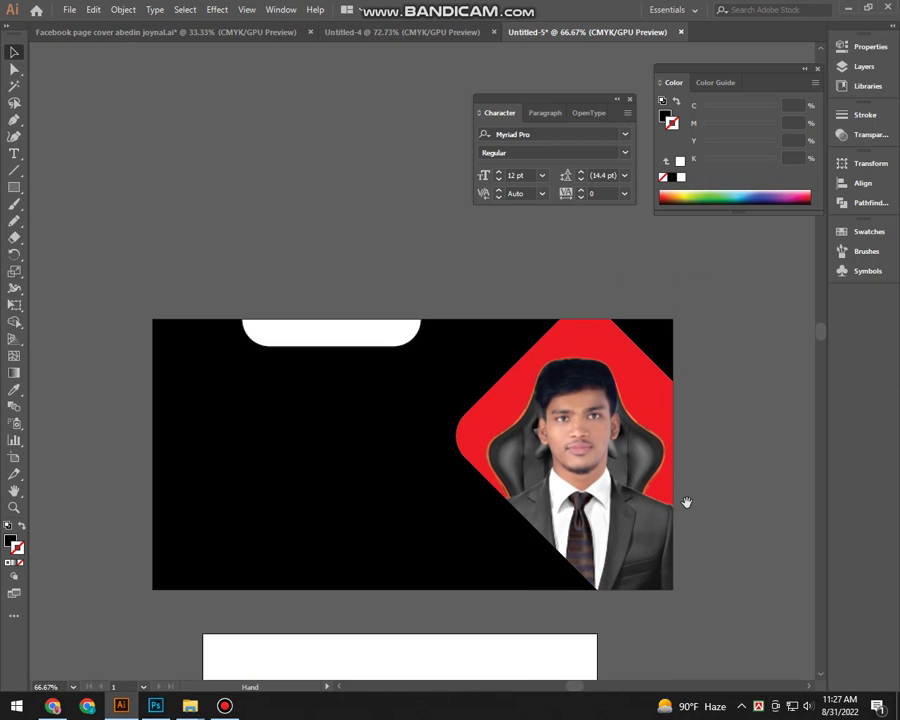
pyautogui.moveTo(343, 254); pyautogui.dragTo(323, 213)
pyautogui.click(15, 154)
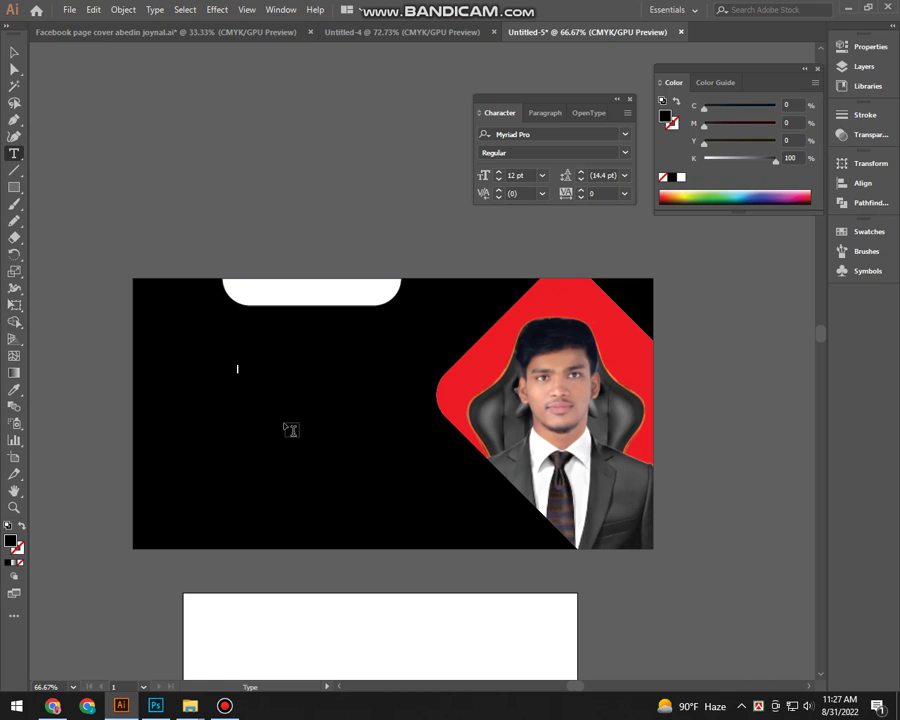
# Enlarge the name text to about 60 pt and adjust its fill colour
pyautogui.click(15, 54)
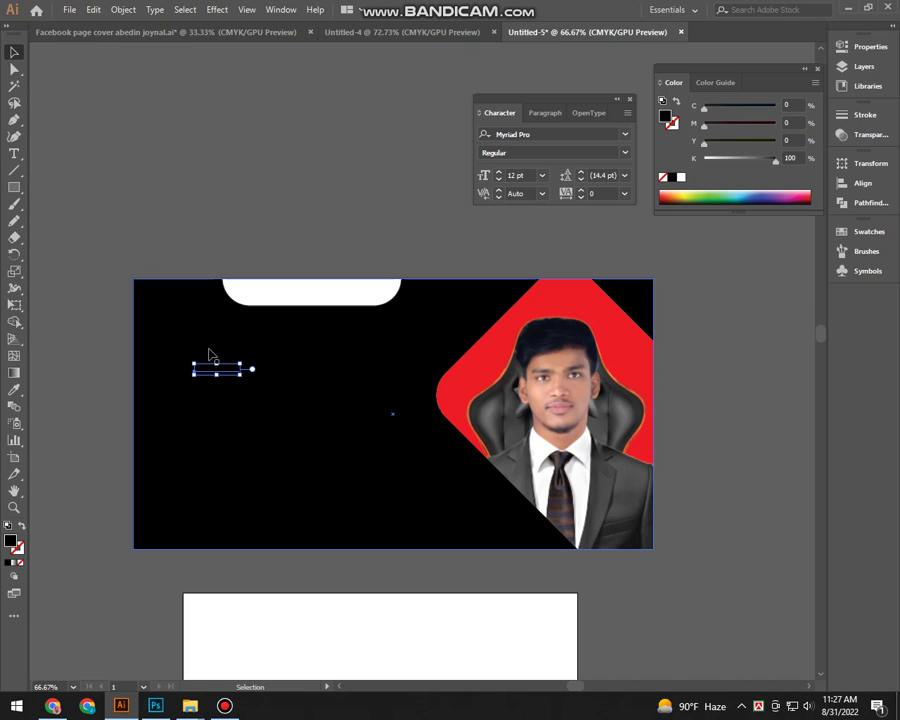
pyautogui.moveTo(236, 374); pyautogui.dragTo(423, 407)
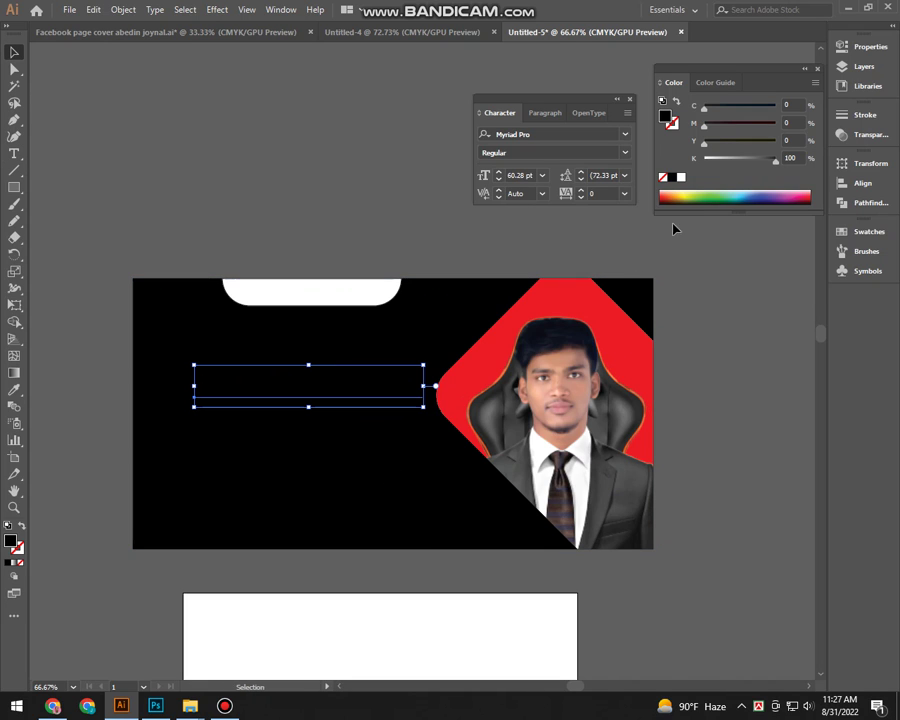
pyautogui.moveTo(738, 160); pyautogui.dragTo(700, 160)
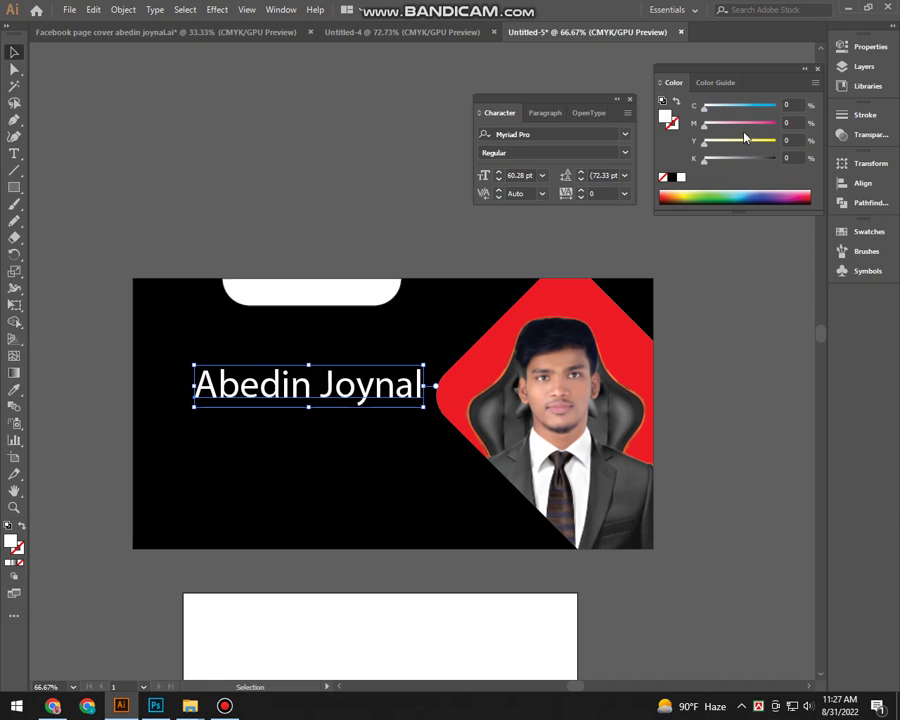
pyautogui.moveTo(771, 129); pyautogui.dragTo(796, 132)
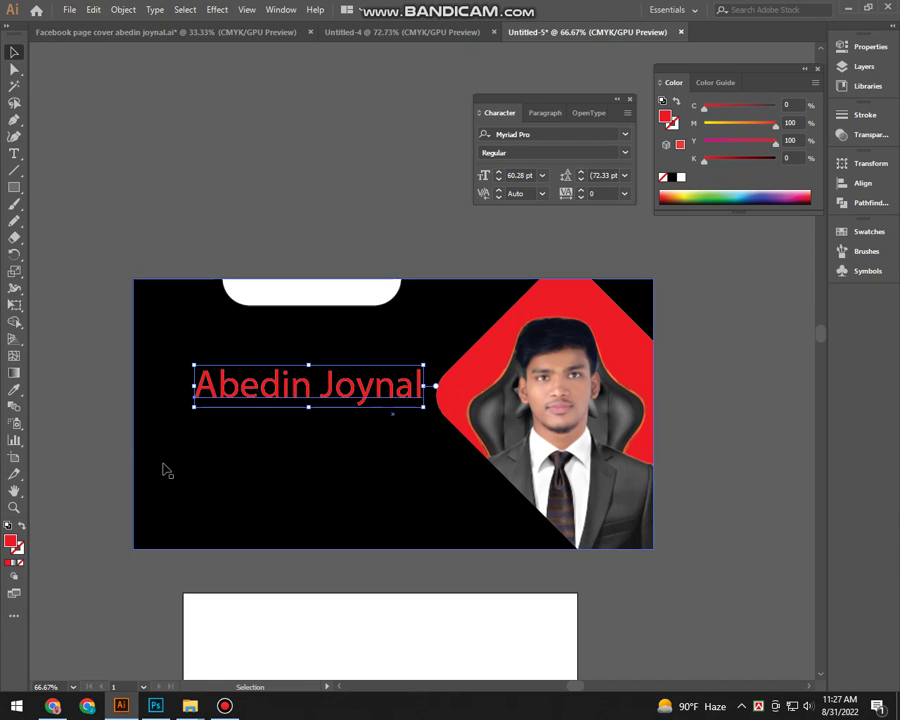
pyautogui.moveTo(193, 406); pyautogui.dragTo(172, 410)
pyautogui.moveTo(300, 395); pyautogui.dragTo(291, 409)
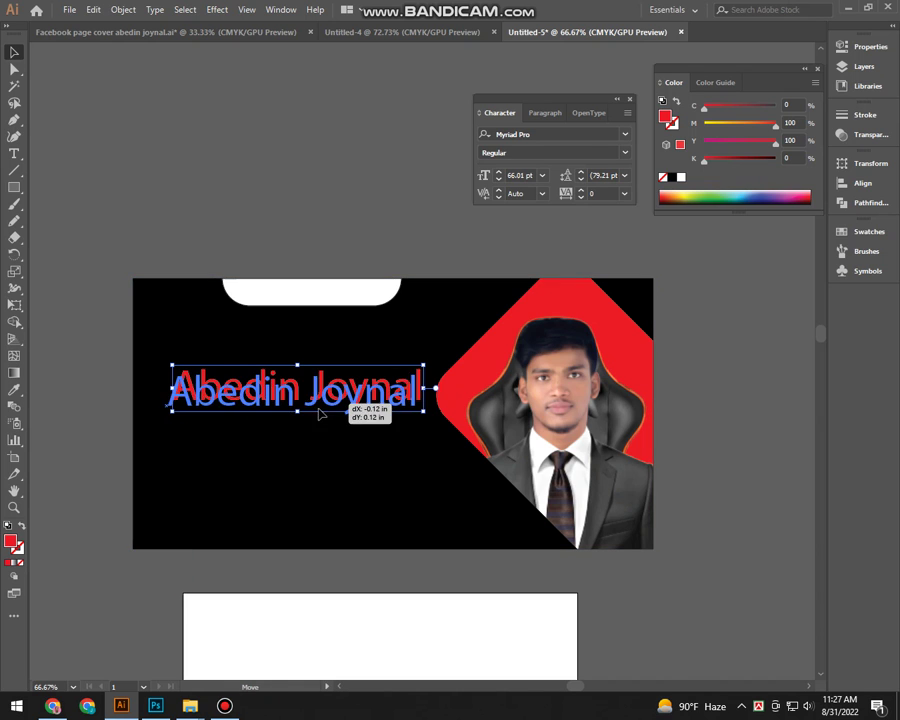
# Set the name in Magneto Bold, narrowed to fit left of the portrait and stretched taller
pyautogui.click(625, 134)
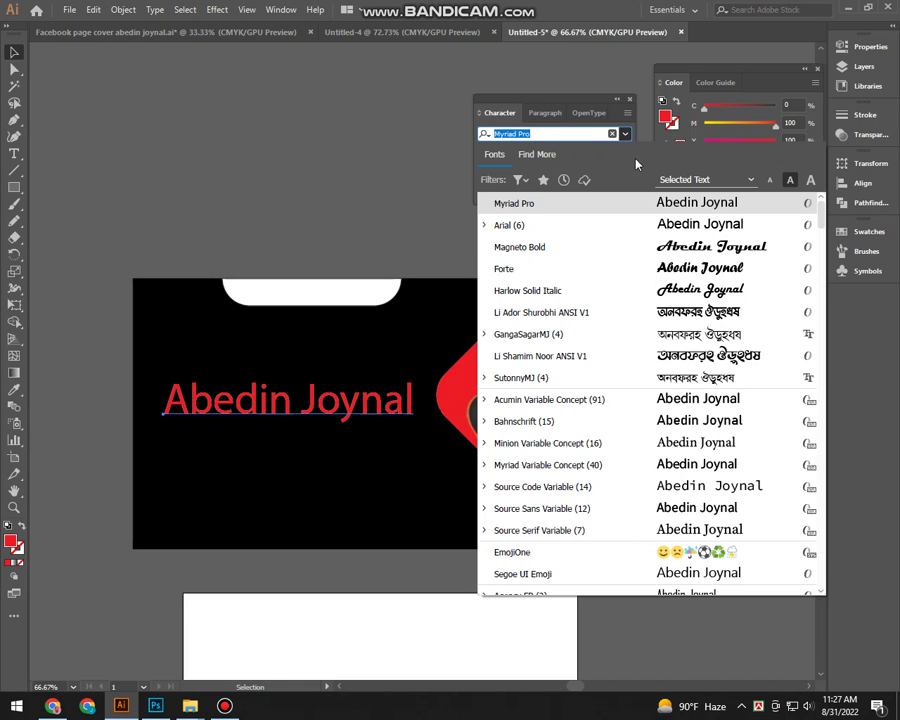
pyautogui.click(651, 249)
pyautogui.click(506, 392)
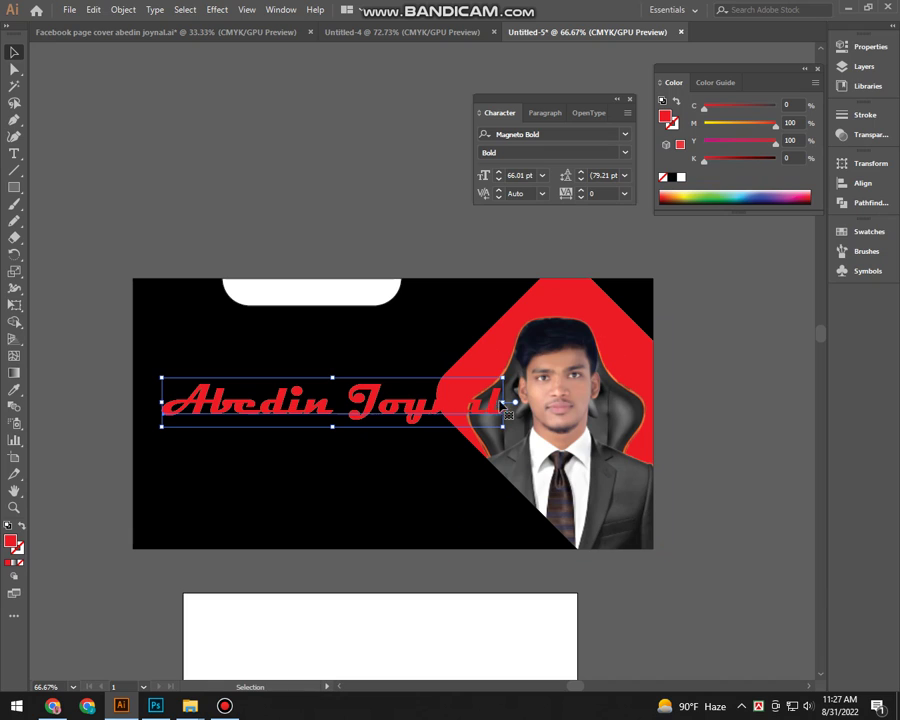
pyautogui.moveTo(503, 402); pyautogui.dragTo(410, 404)
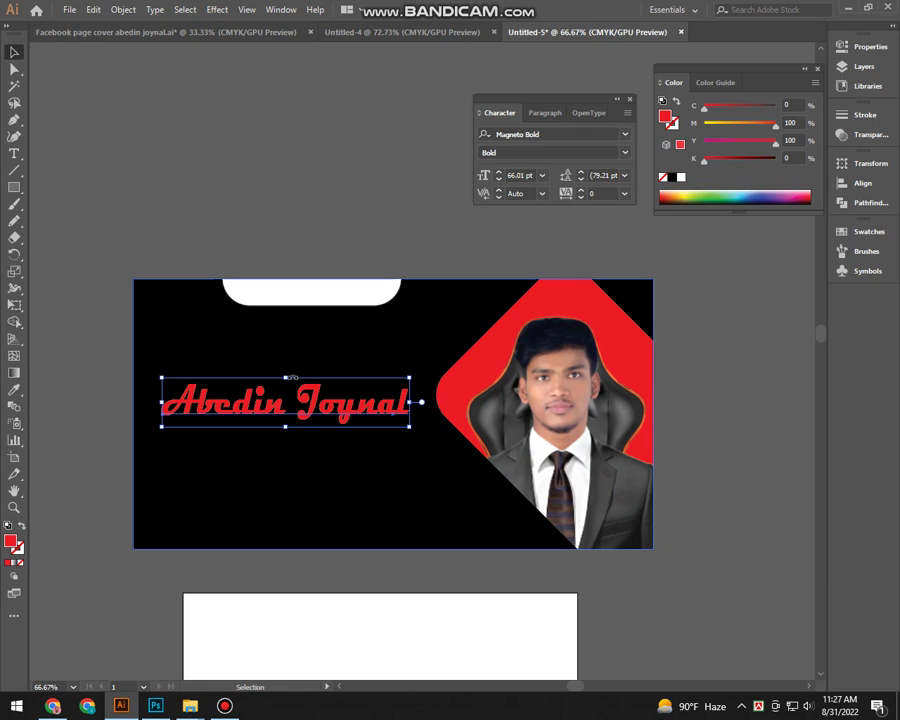
pyautogui.moveTo(287, 375); pyautogui.dragTo(287, 366)
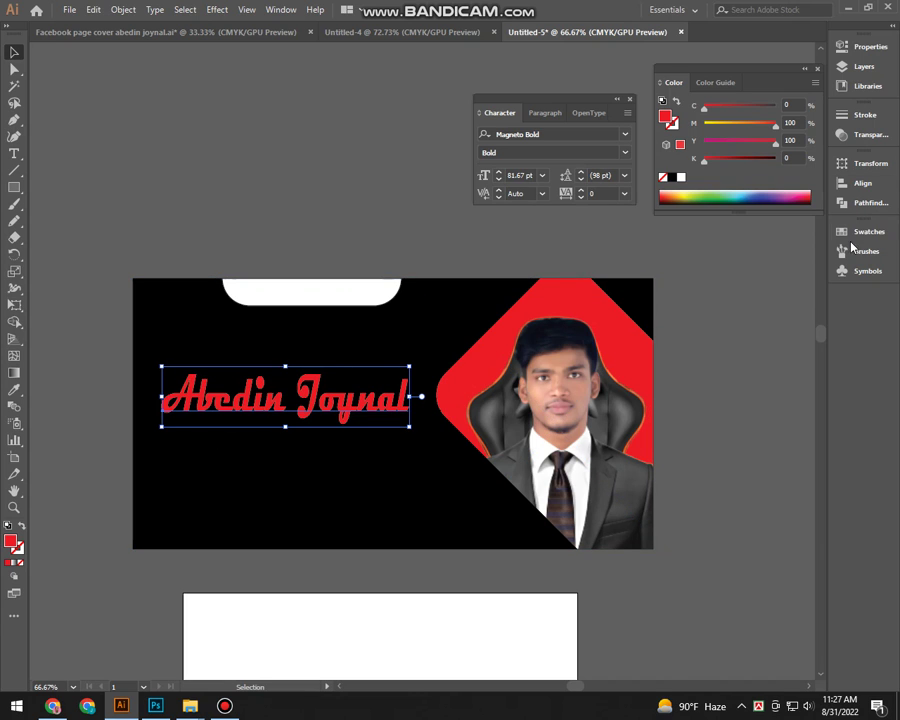
# Give the name a 15 pt white outline with round joins over its red fill
pyautogui.click(863, 118)
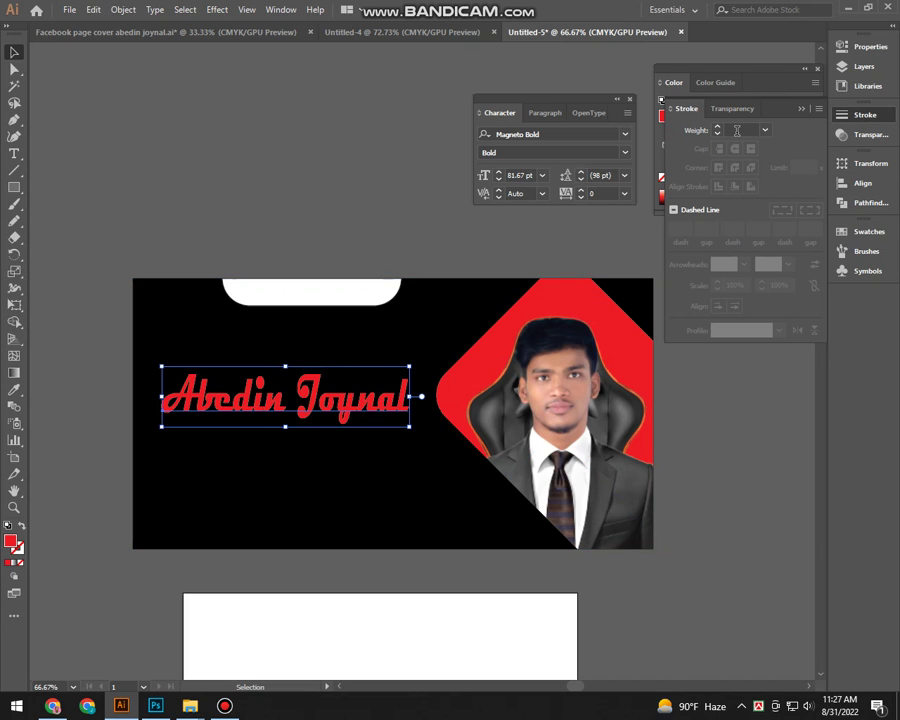
pyautogui.click(736, 130)
pyautogui.write('15')
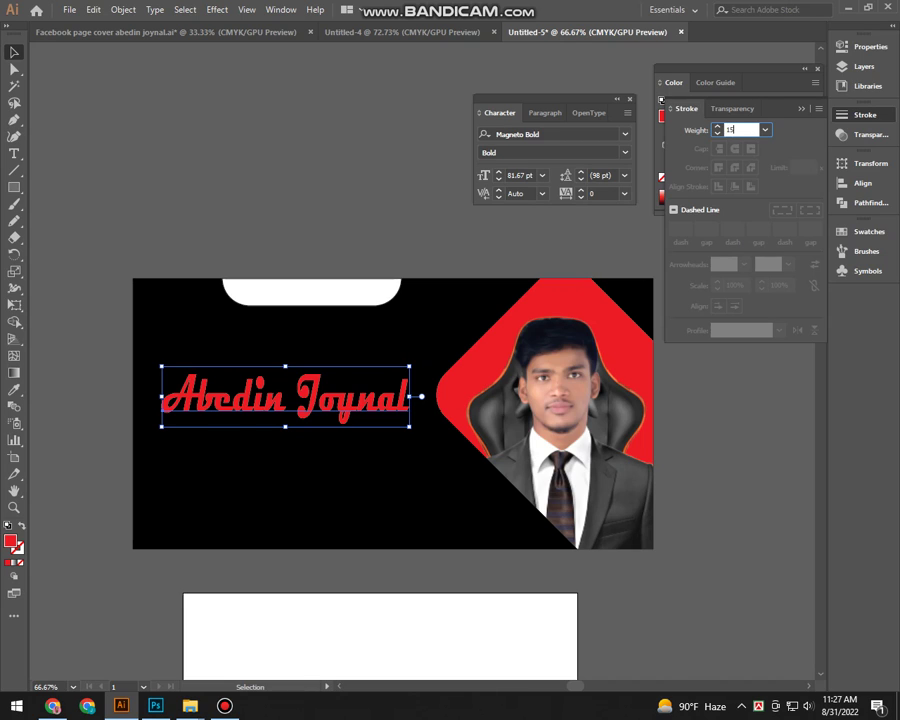
pyautogui.press('Return')
pyautogui.click(735, 168)
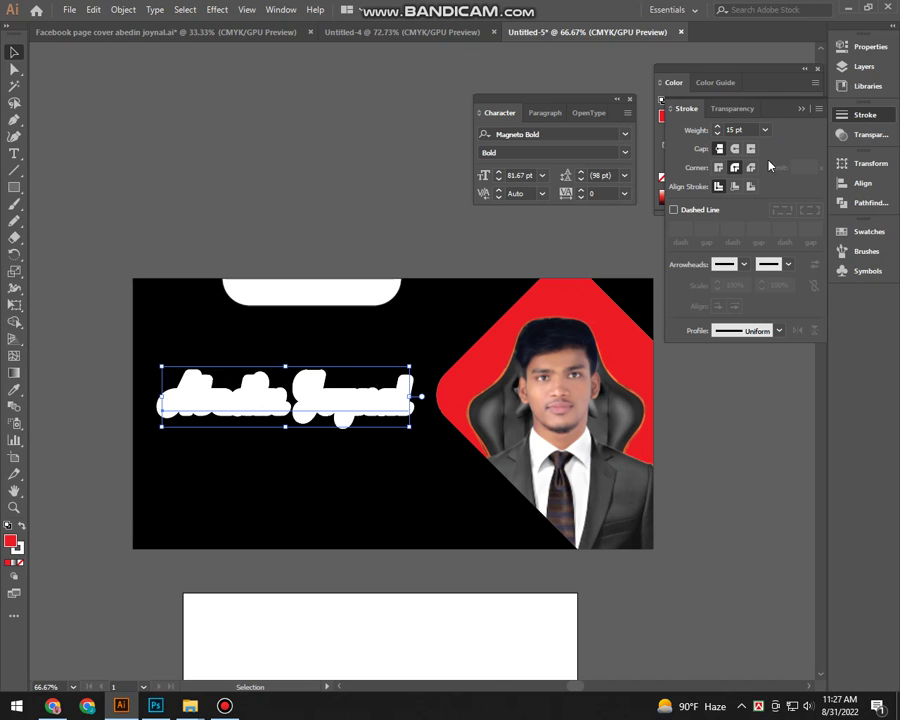
pyautogui.click(15, 560)
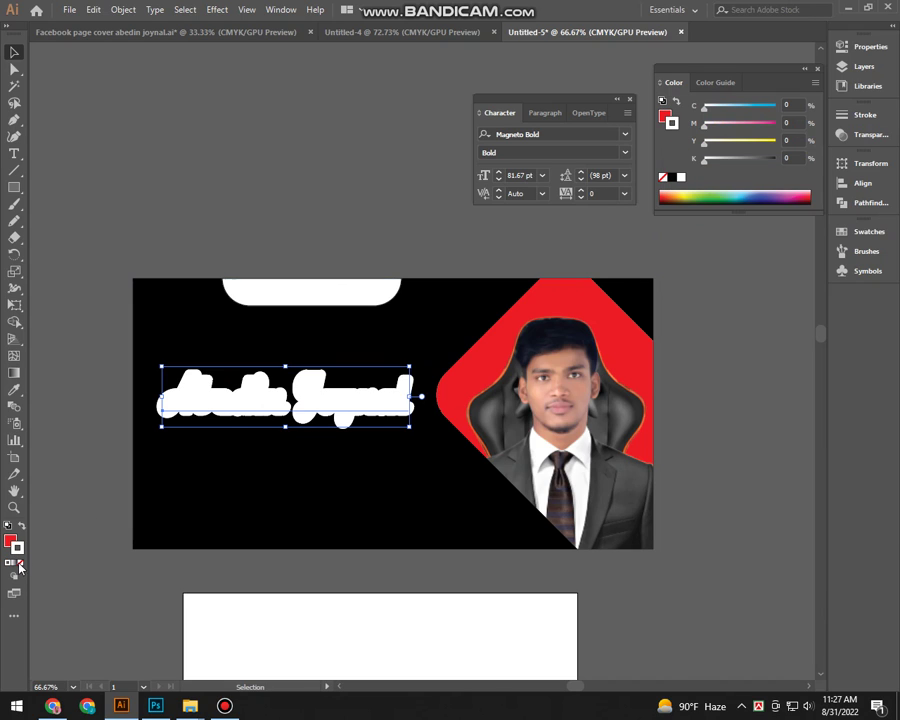
pyautogui.click(14, 562)
pyautogui.click(267, 235)
# Check the OpenType, transform and colour panels, then reselect the whole name text
pyautogui.scroll(-1, 350, 232)
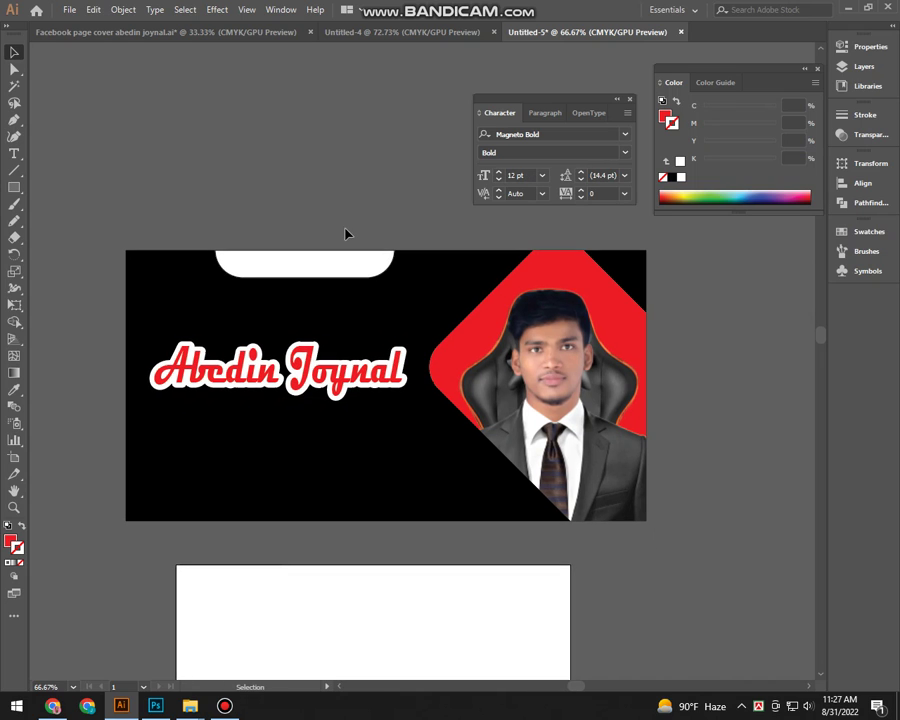
pyautogui.click(340, 388)
pyautogui.click(340, 388)
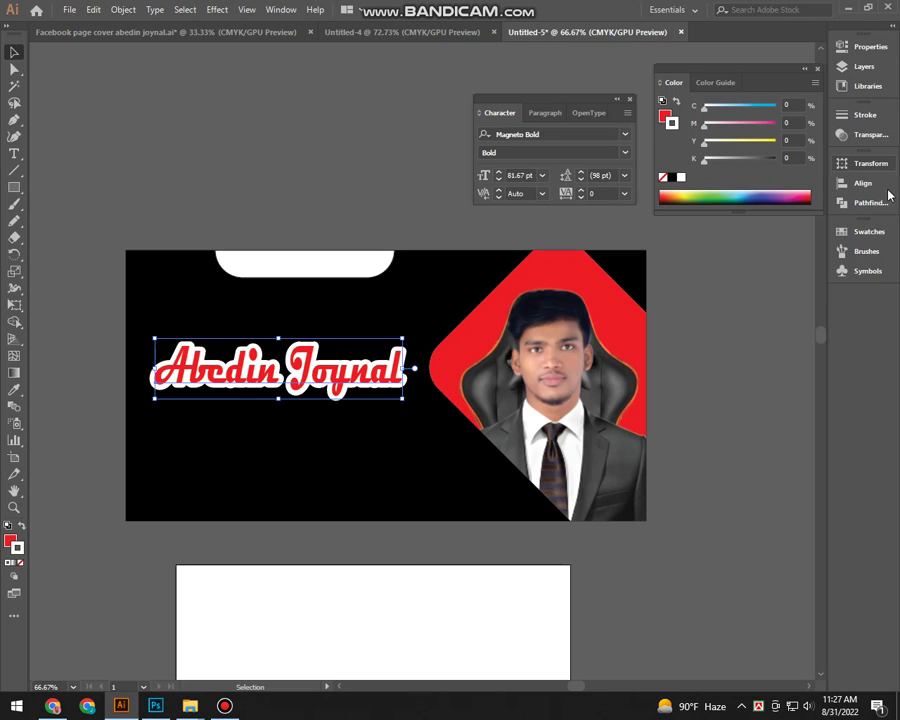
pyautogui.click(586, 113)
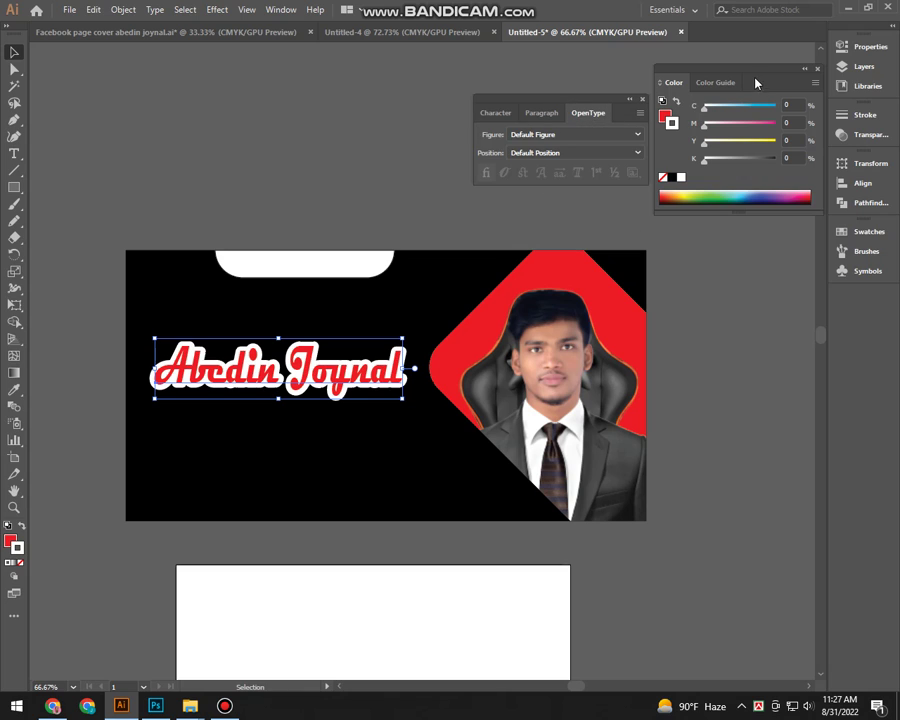
pyautogui.click(866, 163)
pyautogui.moveTo(709, 73); pyautogui.dragTo(704, 73)
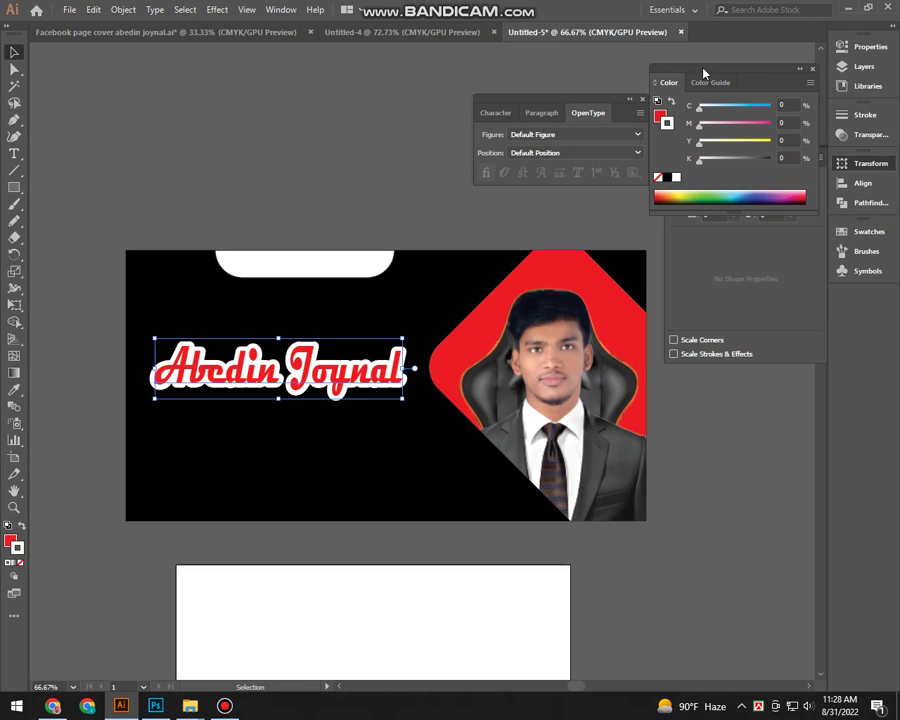
pyautogui.click(227, 179)
pyautogui.scroll(-2, 246, 297)
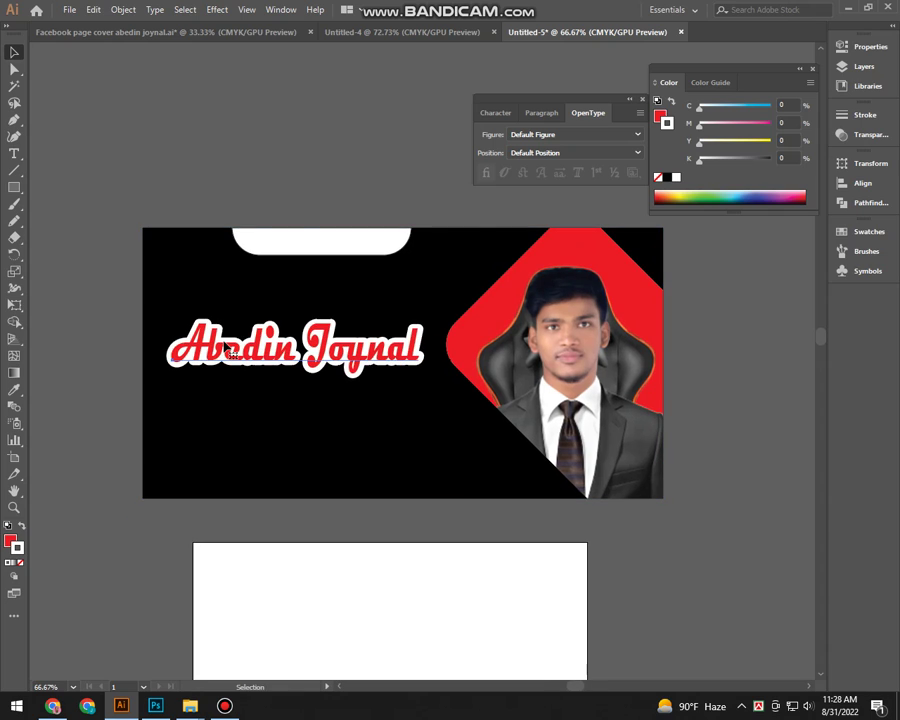
pyautogui.keyDown('alt'); pyautogui.click(160, 247); pyautogui.keyUp('alt')
pyautogui.keyDown('alt'); pyautogui.click(201, 180); pyautogui.keyUp('alt')
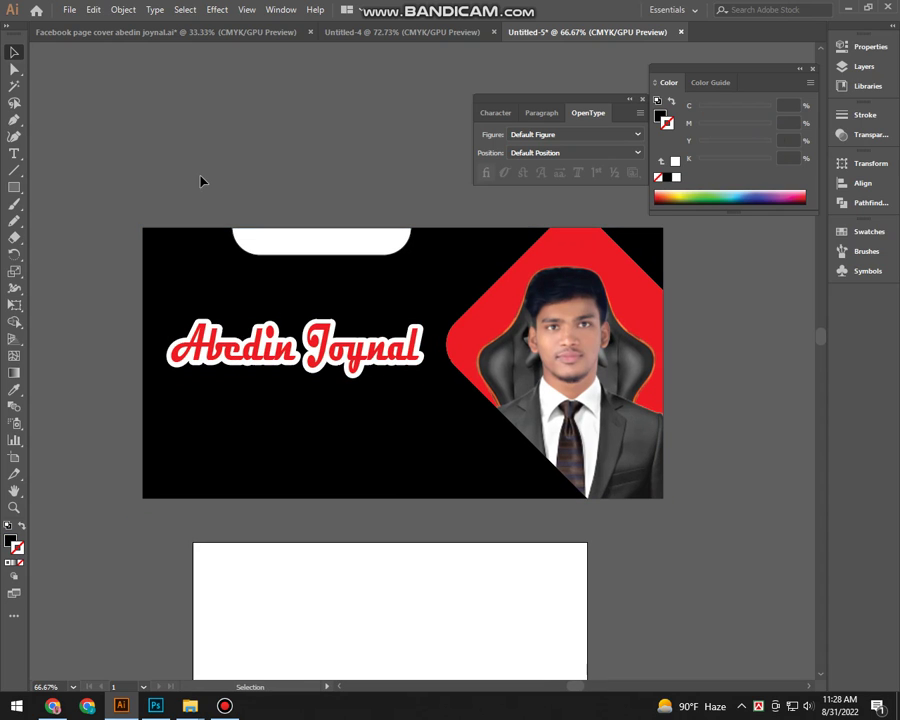
pyautogui.click(232, 347)
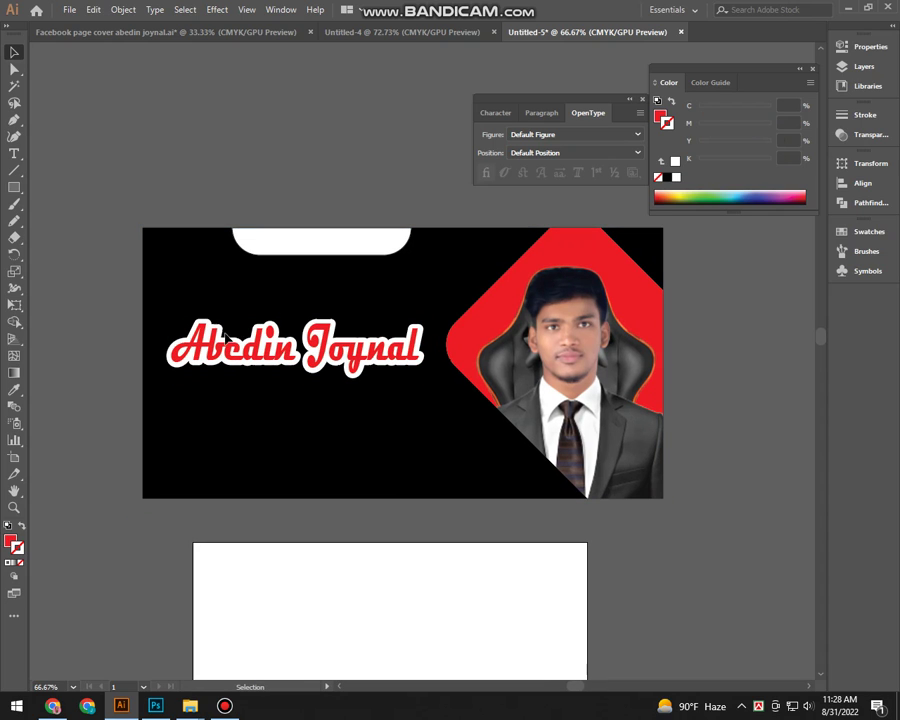
pyautogui.click(232, 347)
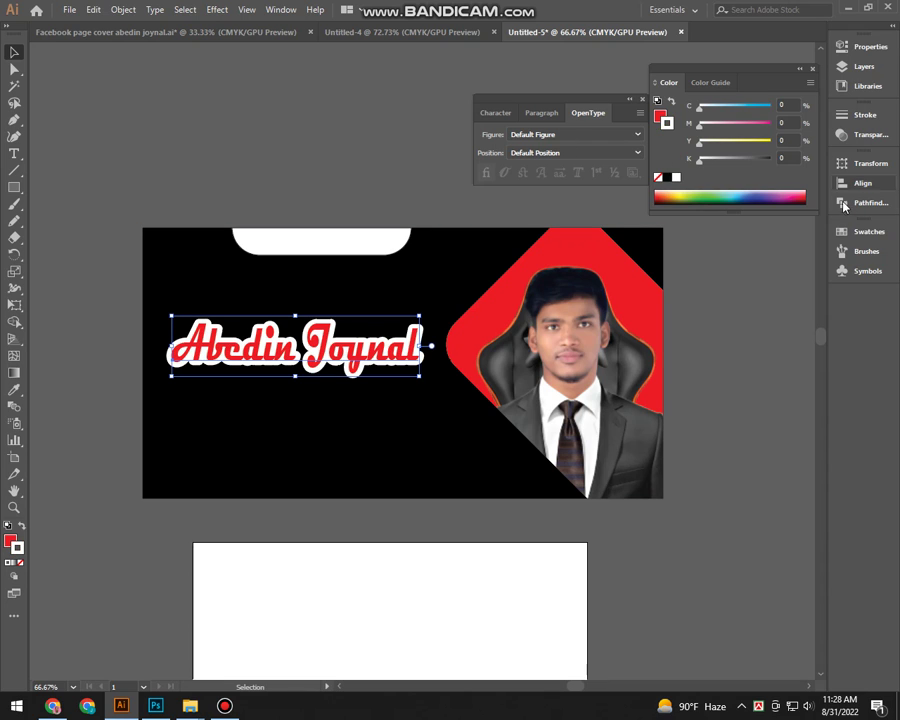
# Revisit the stroke settings and drag a duplicate of the name straight down
pyautogui.click(860, 114)
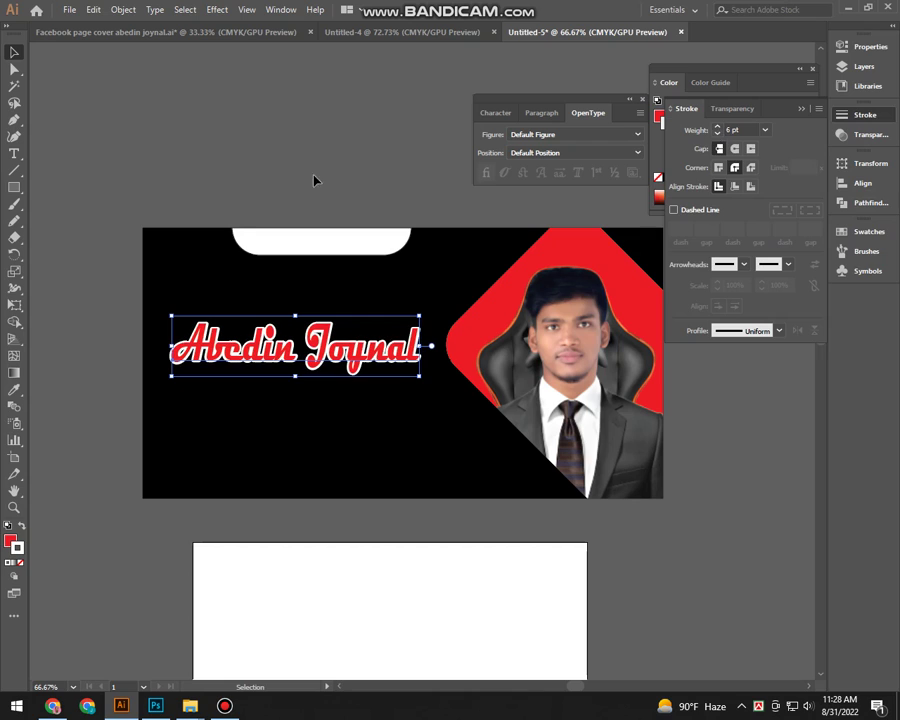
pyautogui.click(300, 143)
pyautogui.scroll(-1, 300, 143)
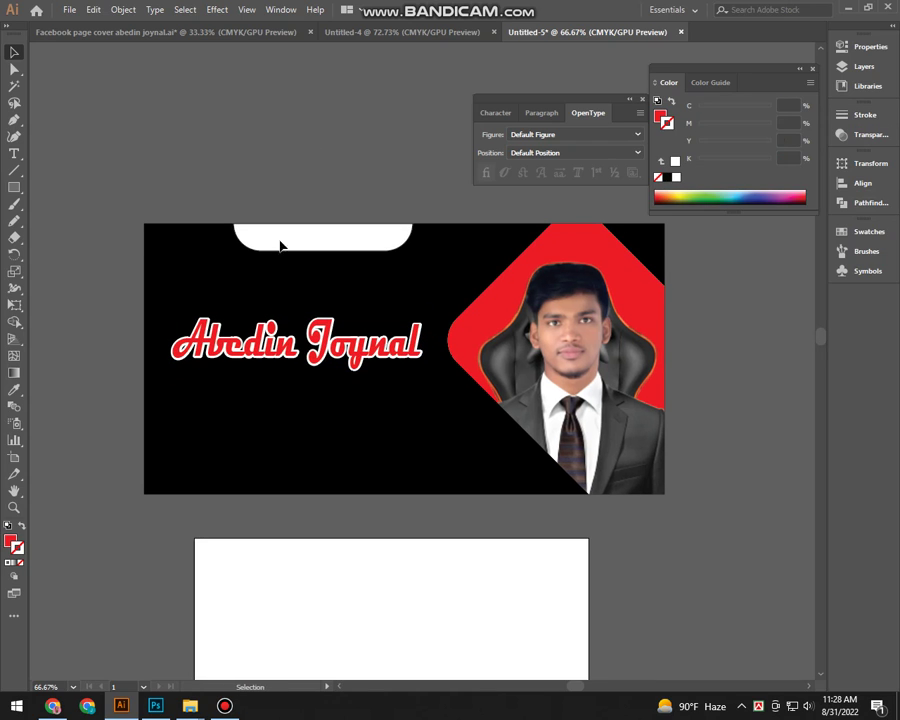
pyautogui.moveTo(263, 340); pyautogui.dragTo(254, 400)
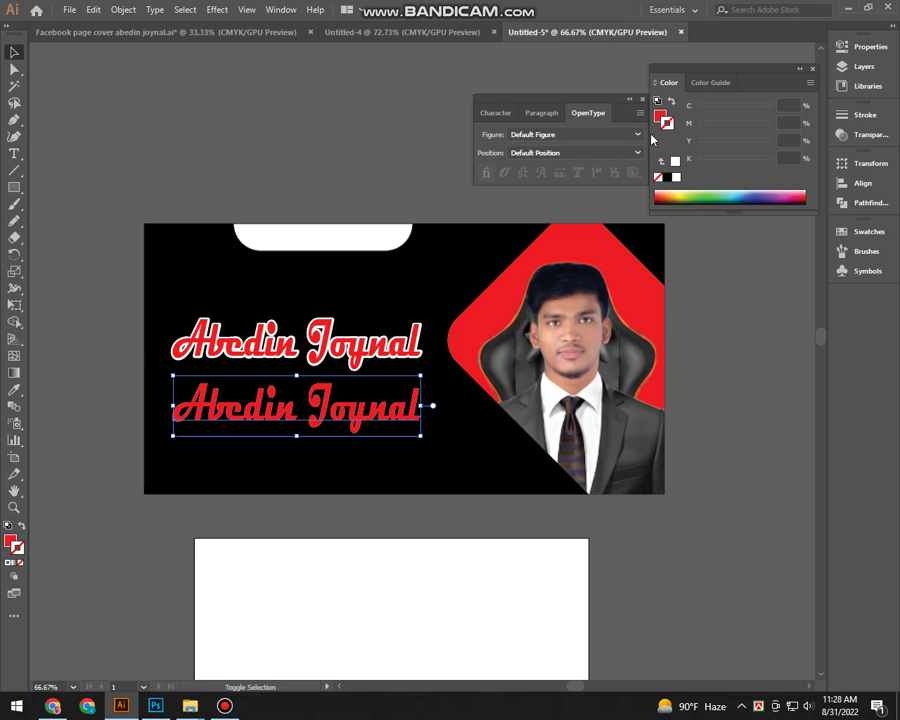
# Set the lower copy of the name in Arial Bold with a white fill
pyautogui.click(499, 112)
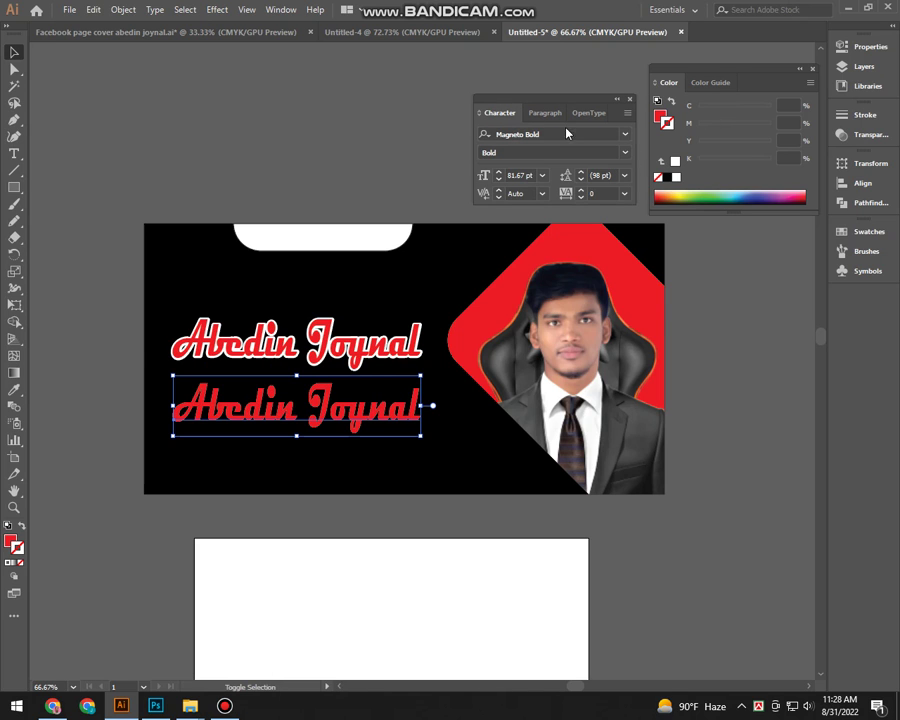
pyautogui.click(626, 136)
pyautogui.click(582, 238)
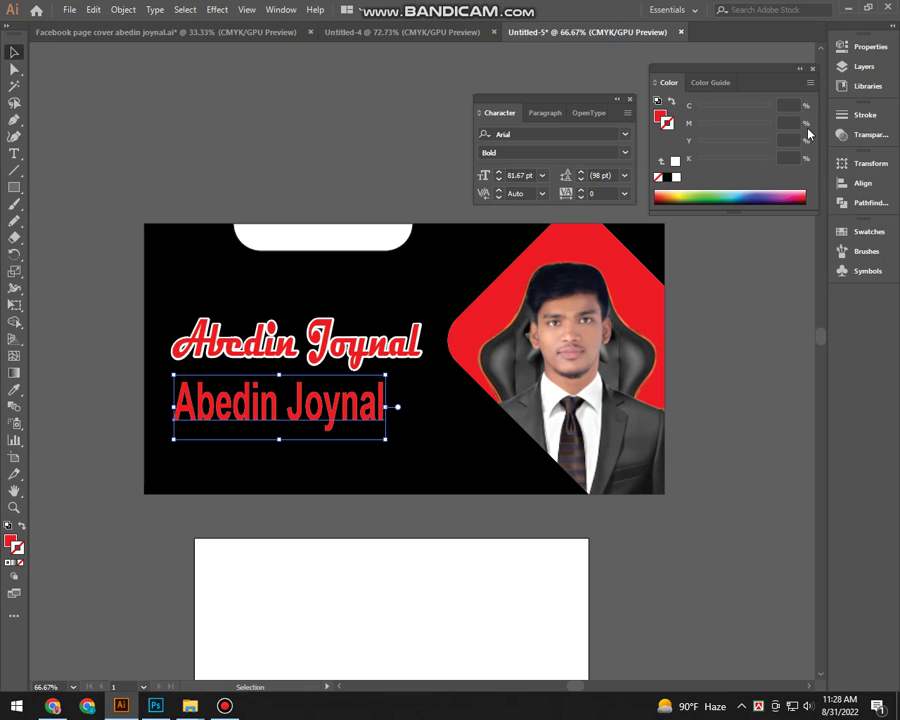
pyautogui.click(658, 117)
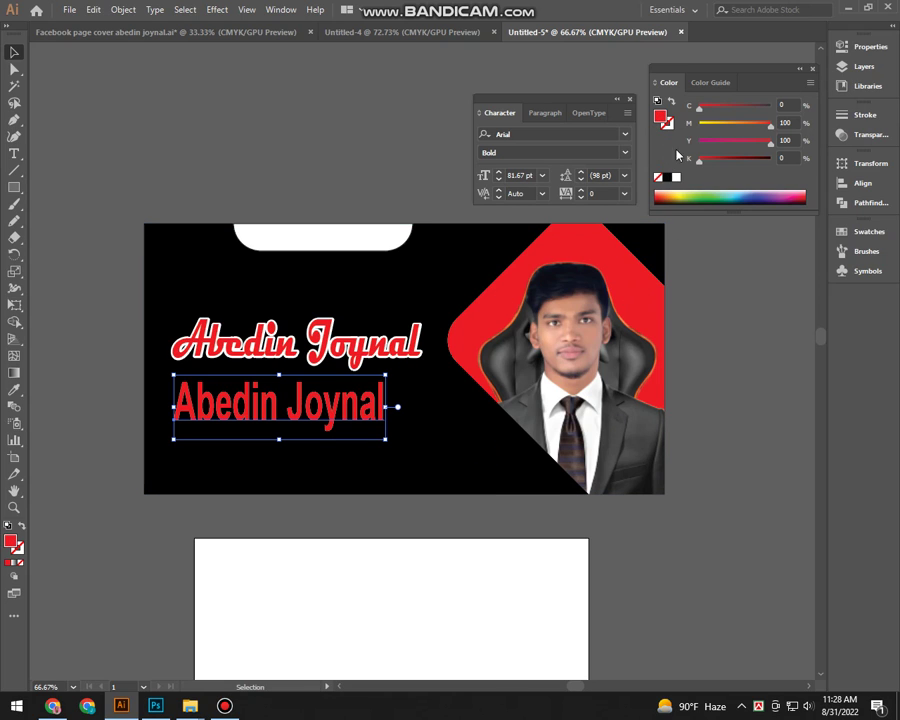
pyautogui.click(676, 177)
# Scale the white text copy smaller and retype it as 'Graphic Designer'
pyautogui.moveTo(386, 376); pyautogui.dragTo(297, 413)
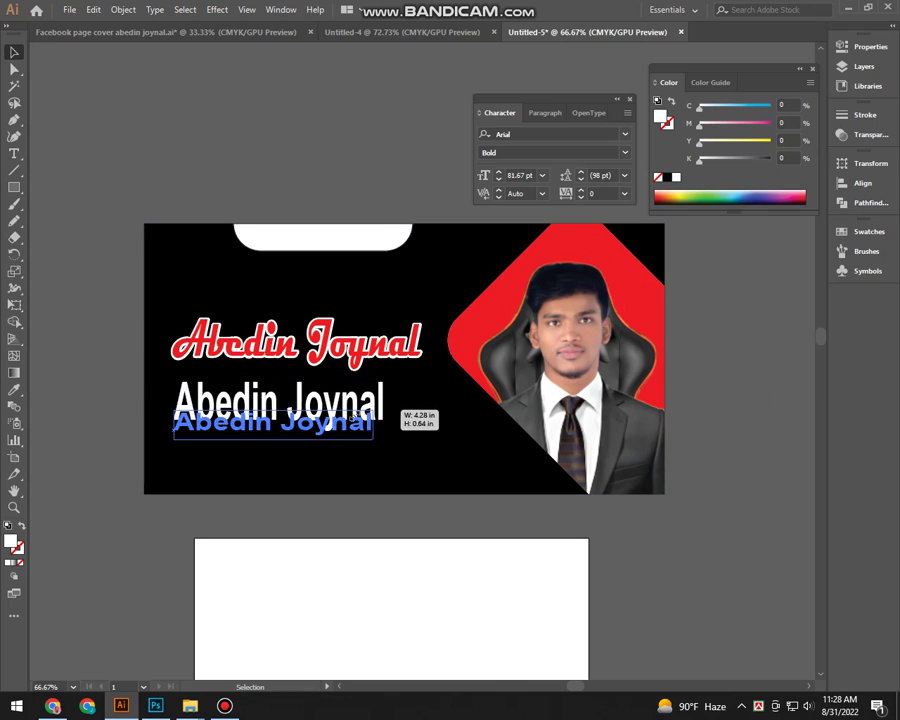
pyautogui.tripleClick(246, 420)
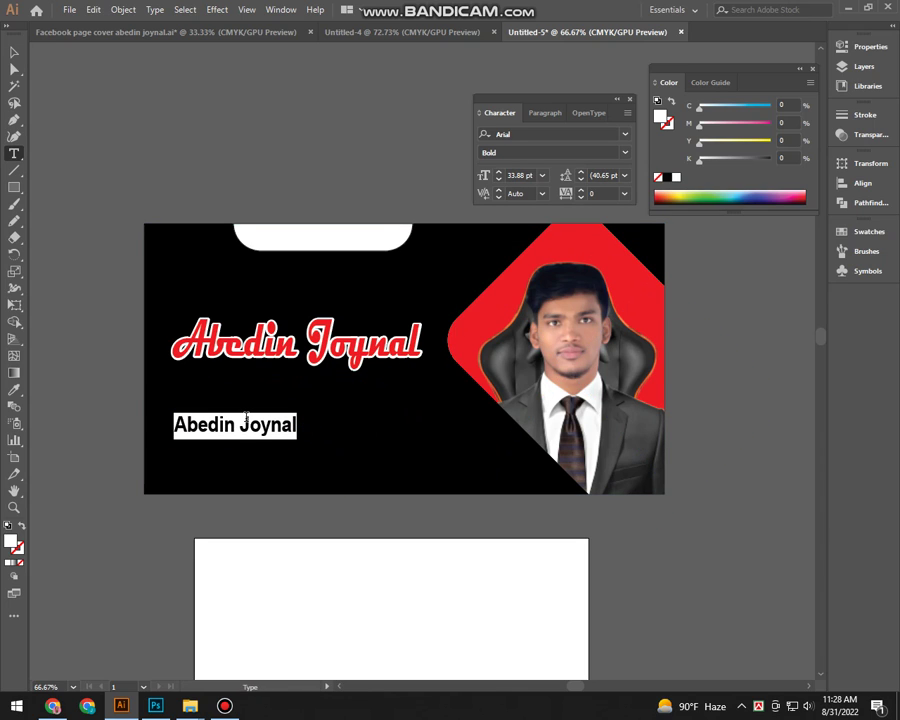
pyautogui.write('Gra')
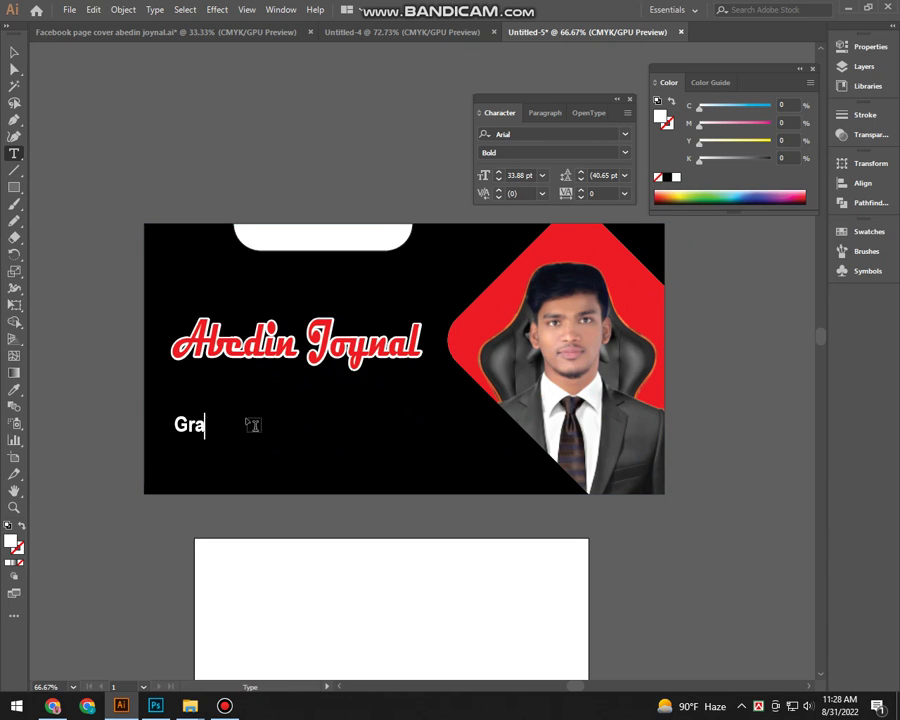
pyautogui.write('phic Designer')
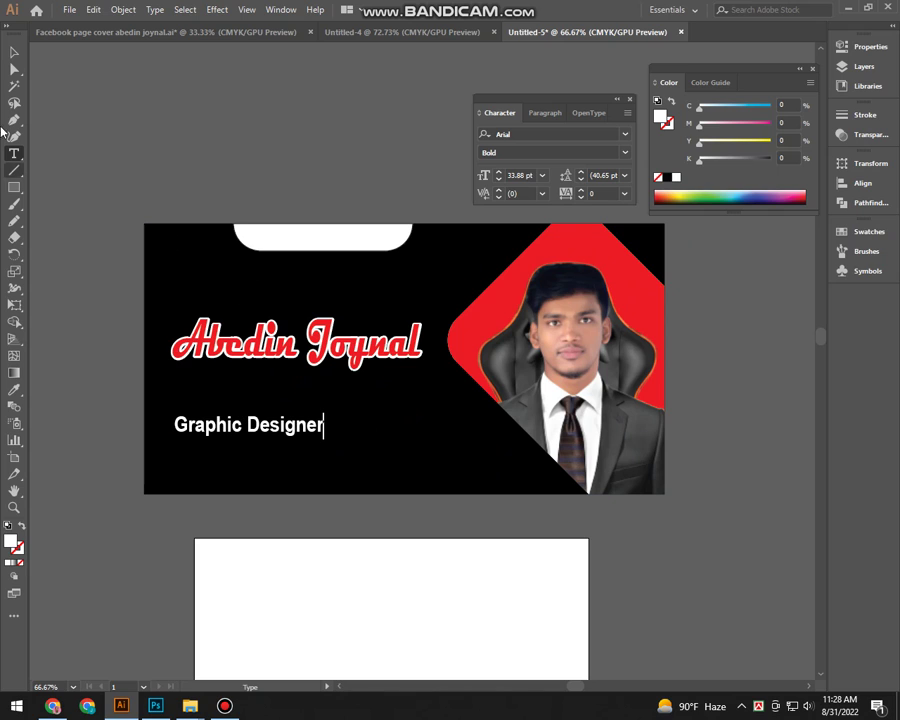
pyautogui.click(14, 69)
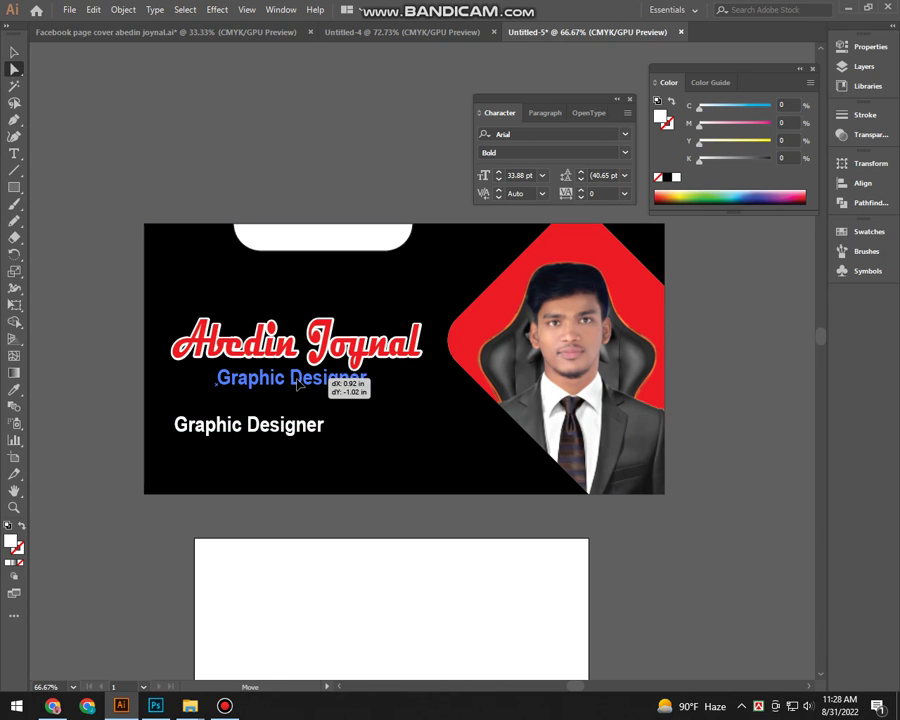
# Place the Graphic Designer subtitle just below the name, shrink it slightly, and make it yellow
pyautogui.moveTo(257, 428); pyautogui.dragTo(301, 382)
pyautogui.press('v')
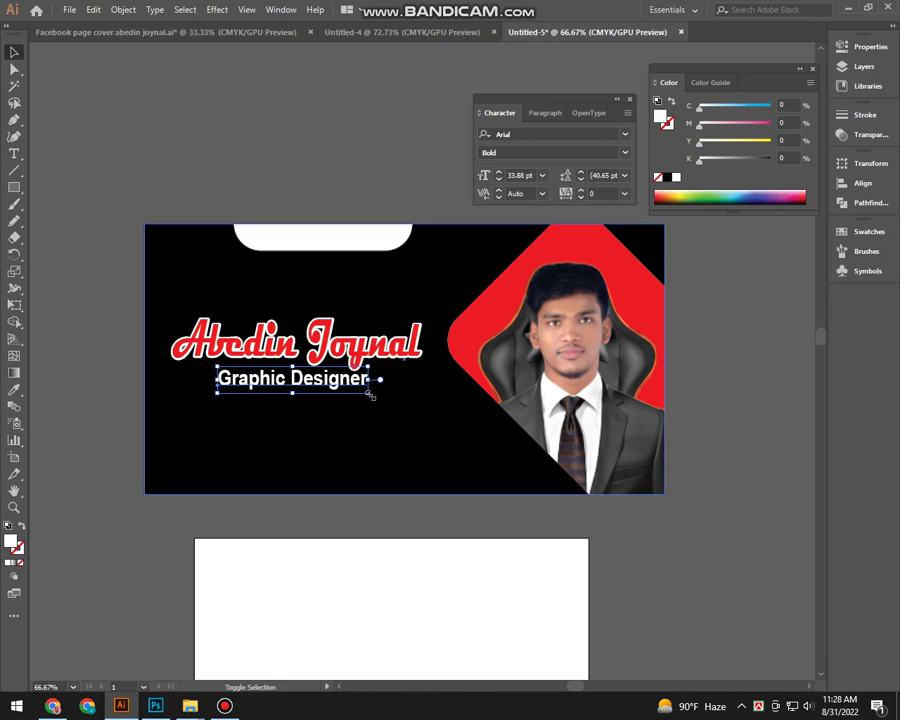
pyautogui.moveTo(378, 392); pyautogui.dragTo(362, 391)
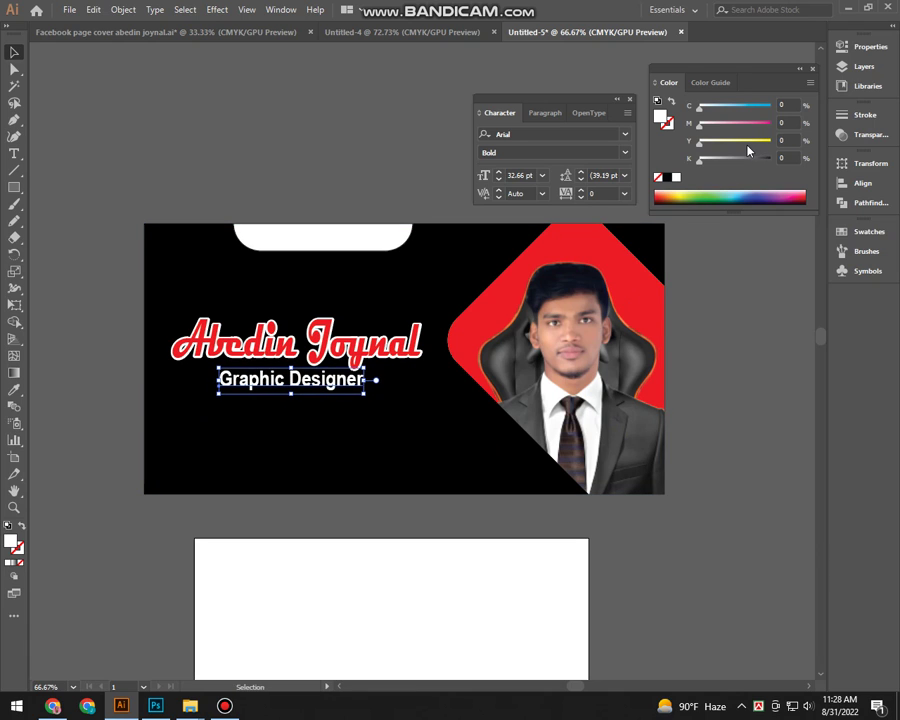
pyautogui.moveTo(699, 141); pyautogui.dragTo(772, 141)
# Duplicate the subtitle lower down and make the copy white, Regular weight
pyautogui.moveTo(280, 386); pyautogui.dragTo(220, 423)
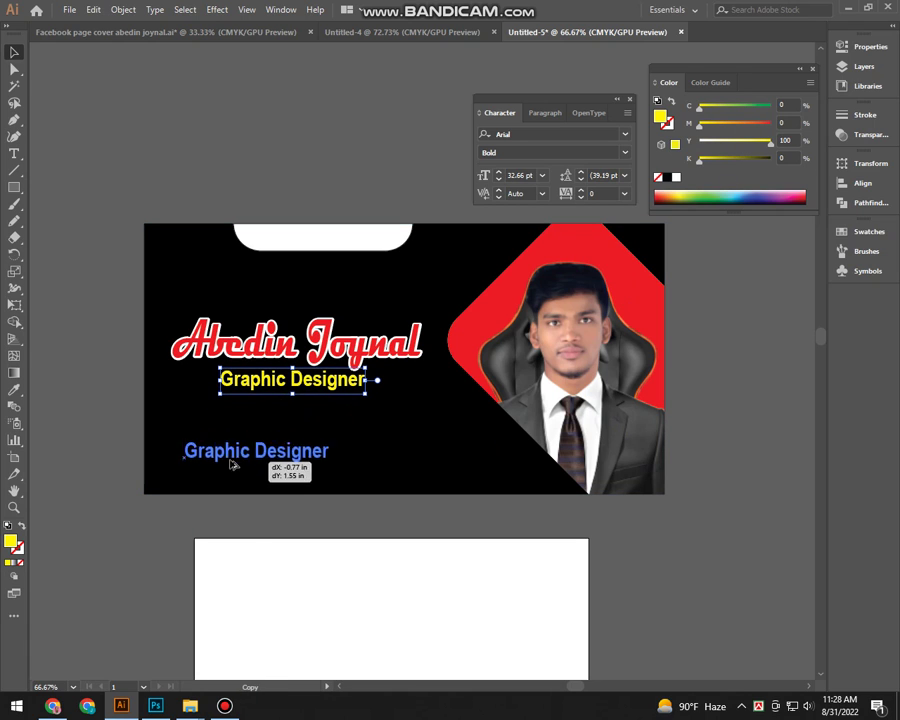
pyautogui.click(852, 115)
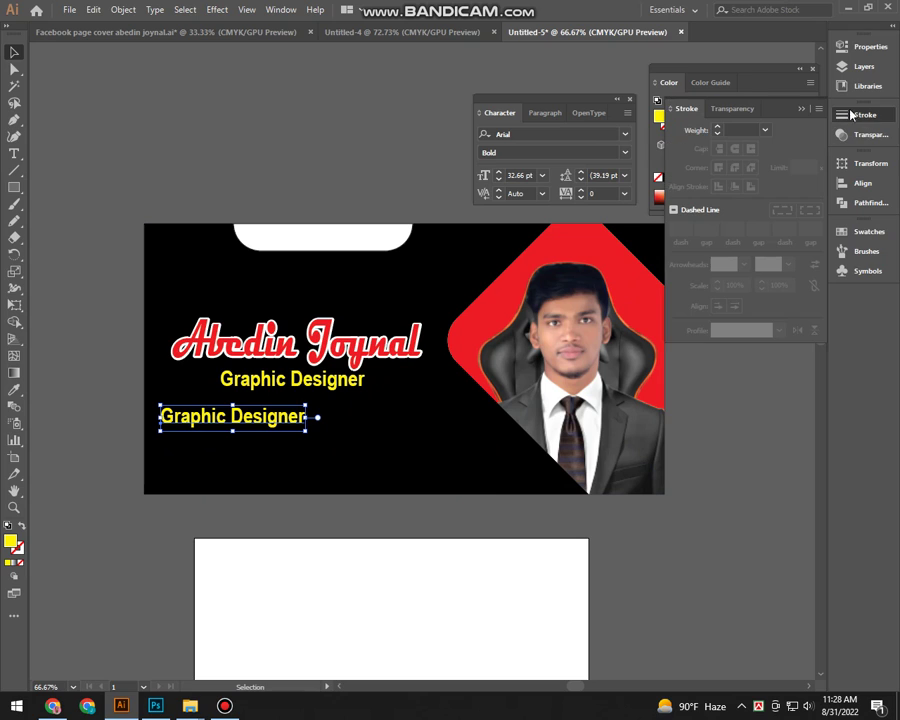
pyautogui.click(867, 231)
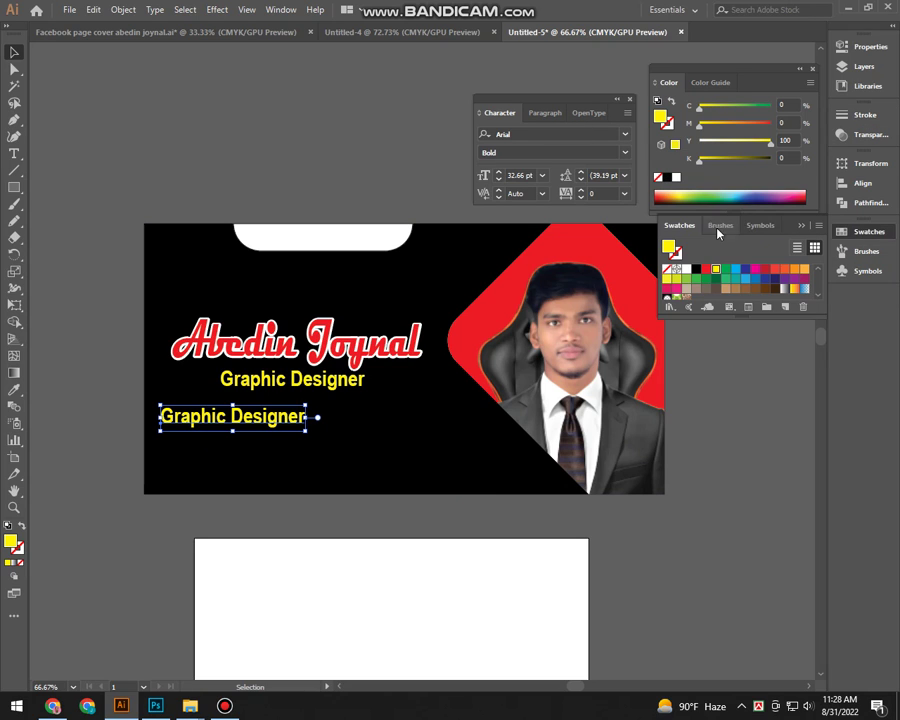
pyautogui.moveTo(707, 145); pyautogui.dragTo(637, 150)
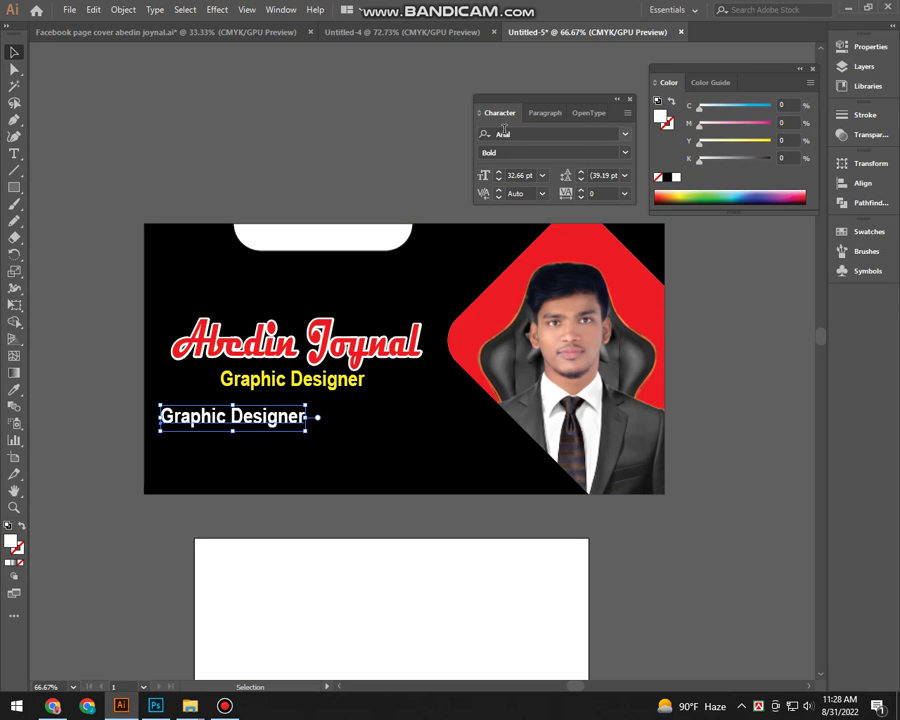
pyautogui.click(624, 152)
pyautogui.click(510, 183)
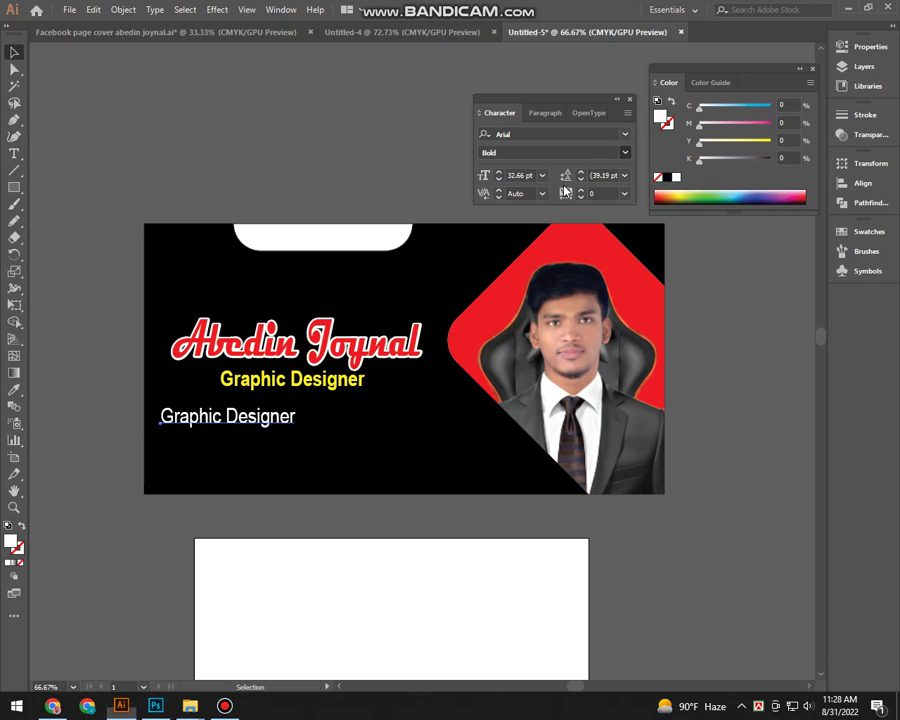
# Replace the copy's text with an 'OUr Service' heading and a 'Graphicdegisn' line
pyautogui.tripleClick(251, 422)
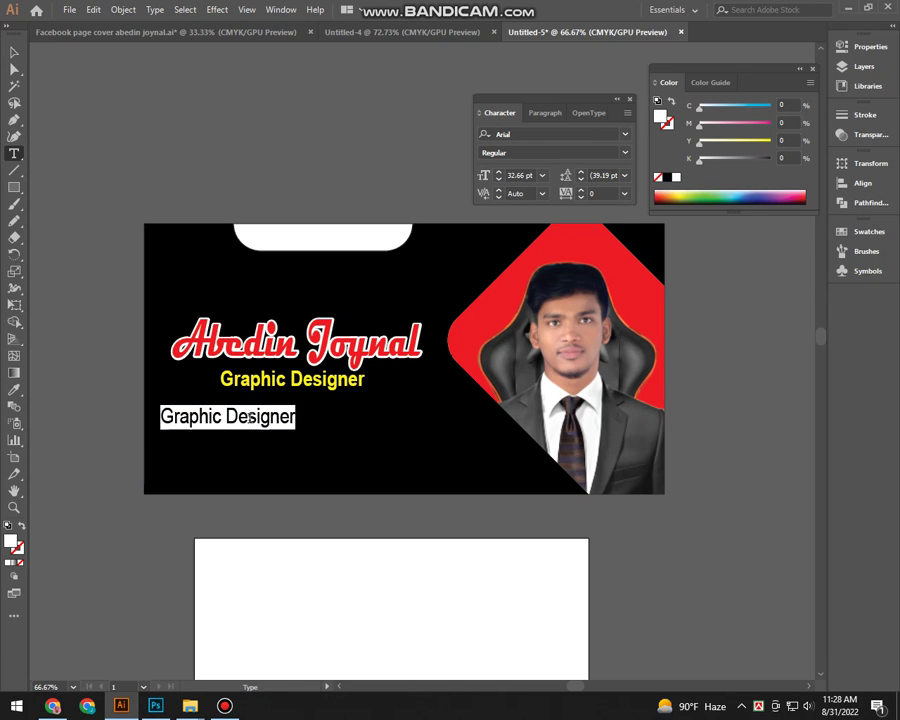
pyautogui.write('OUr Service')
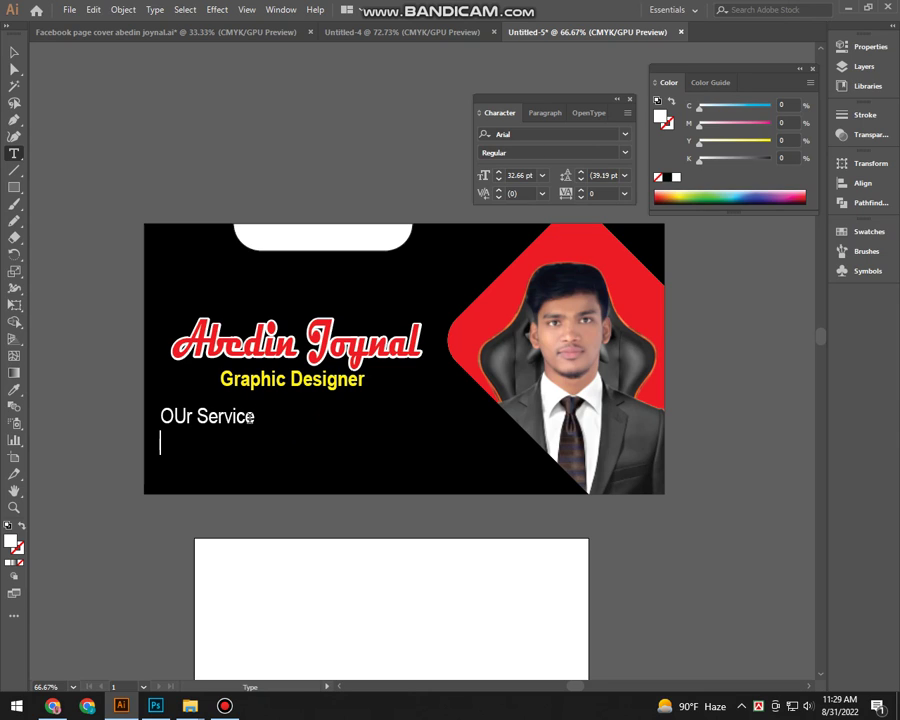
pyautogui.write('GHr')
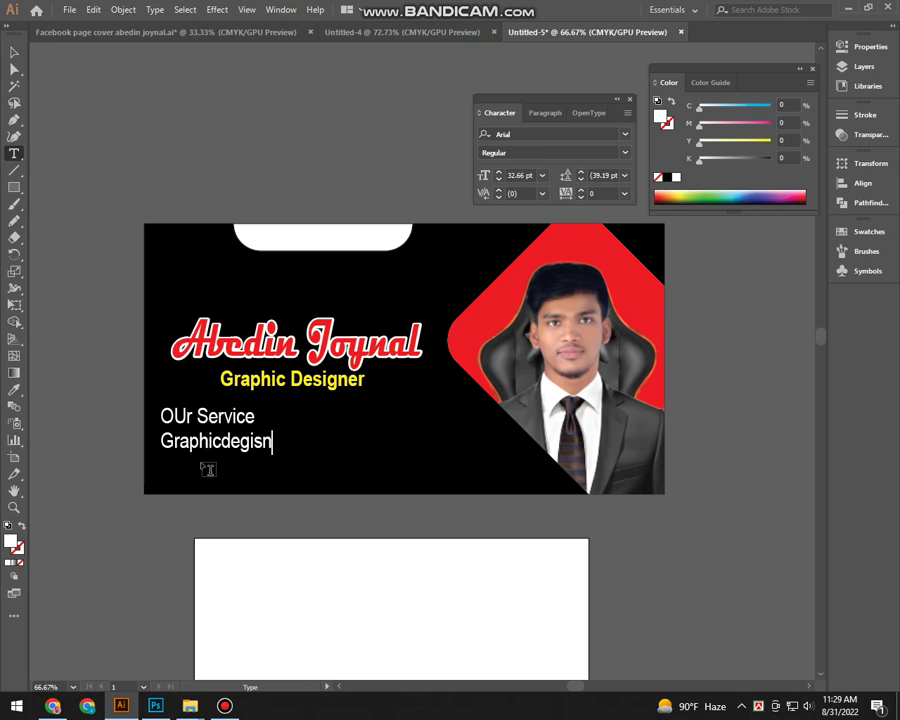
pyautogui.click(224, 705)
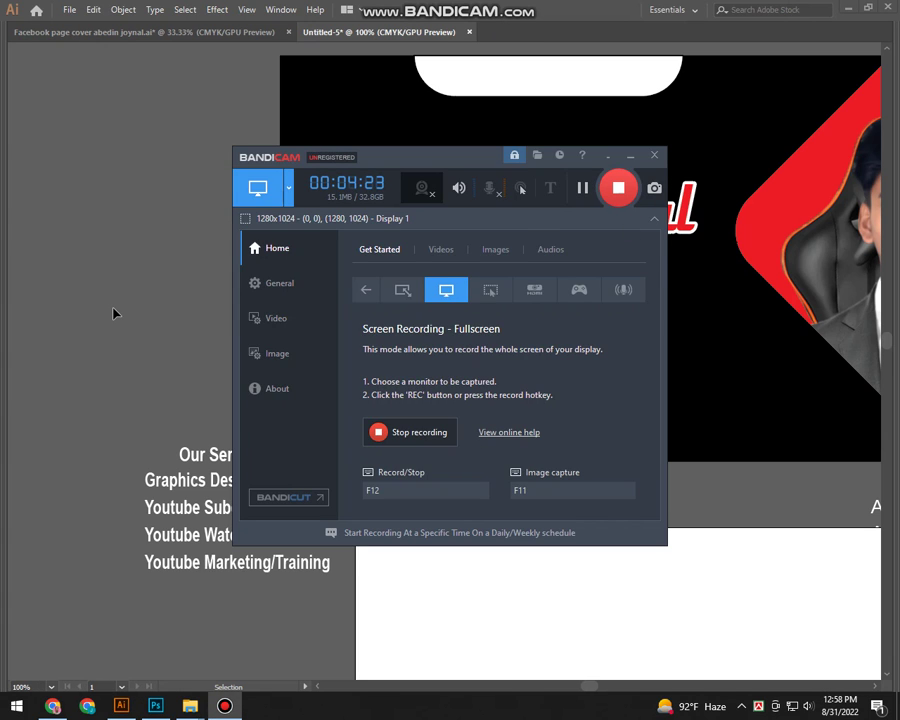
# Move the services list onto the artboard below the subtitle and widen its text block
pyautogui.click(113, 313)
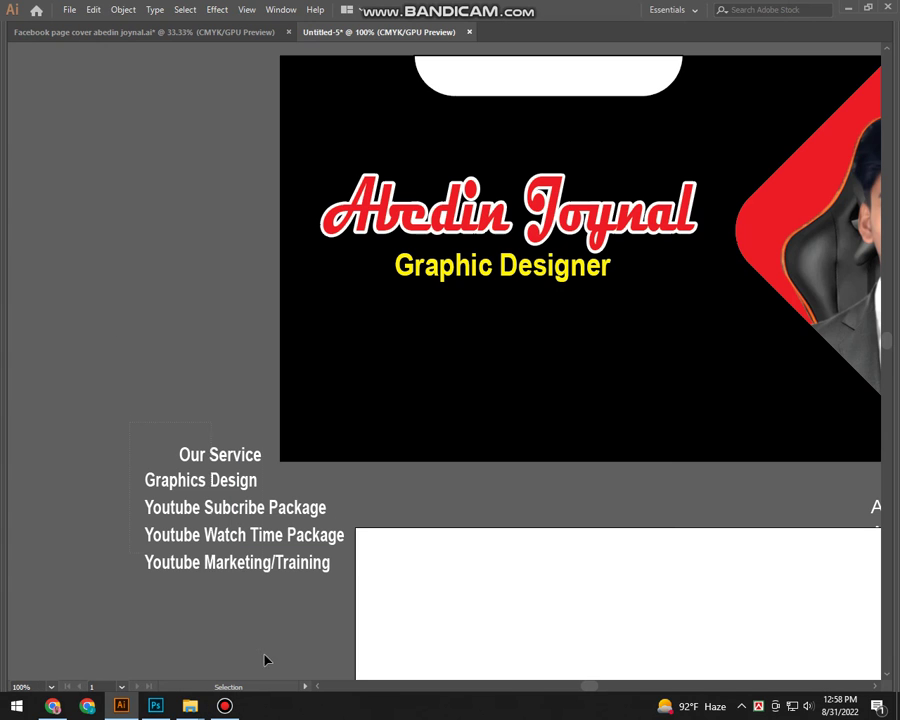
pyautogui.moveTo(209, 499); pyautogui.dragTo(389, 360)
pyautogui.moveTo(537, 378); pyautogui.dragTo(560, 374)
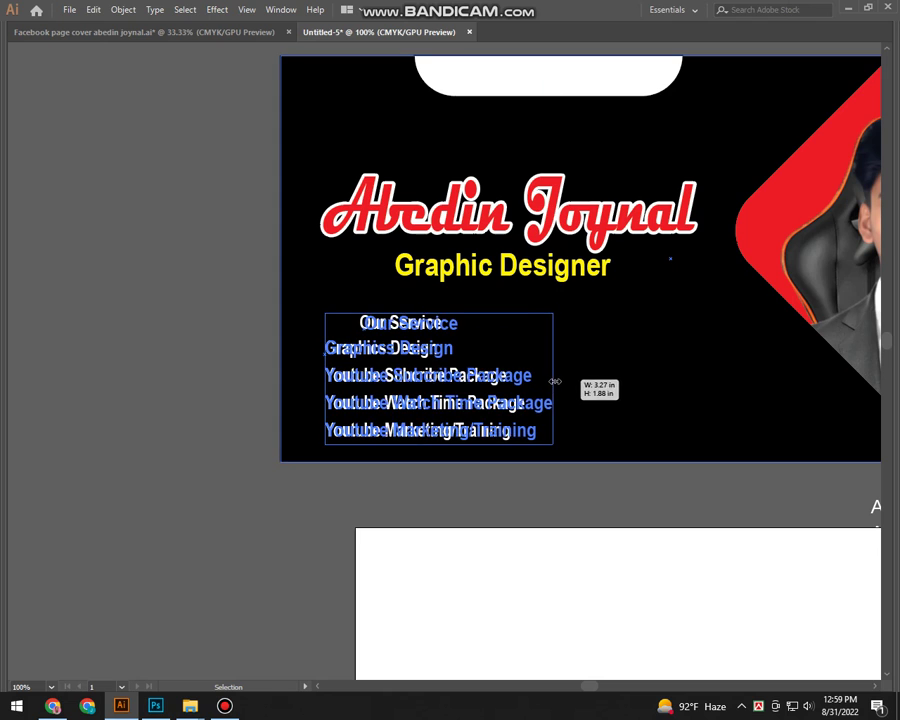
pyautogui.press('Tab')
pyautogui.click(178, 406)
# Edit the services heading to read '>>> Our Service <<<'
pyautogui.click(388, 318)
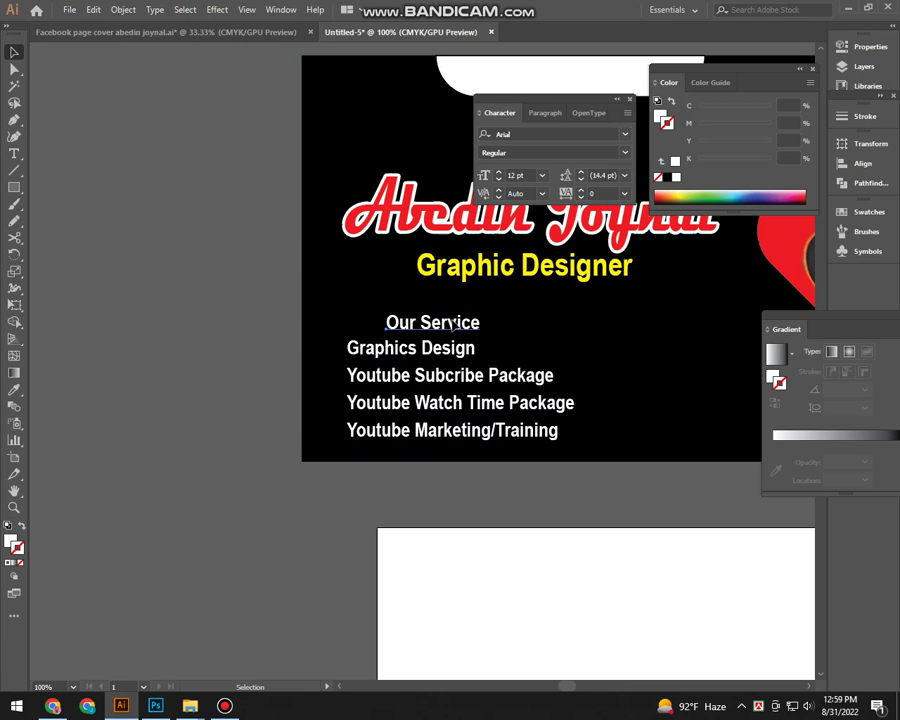
pyautogui.doubleClick(482, 322)
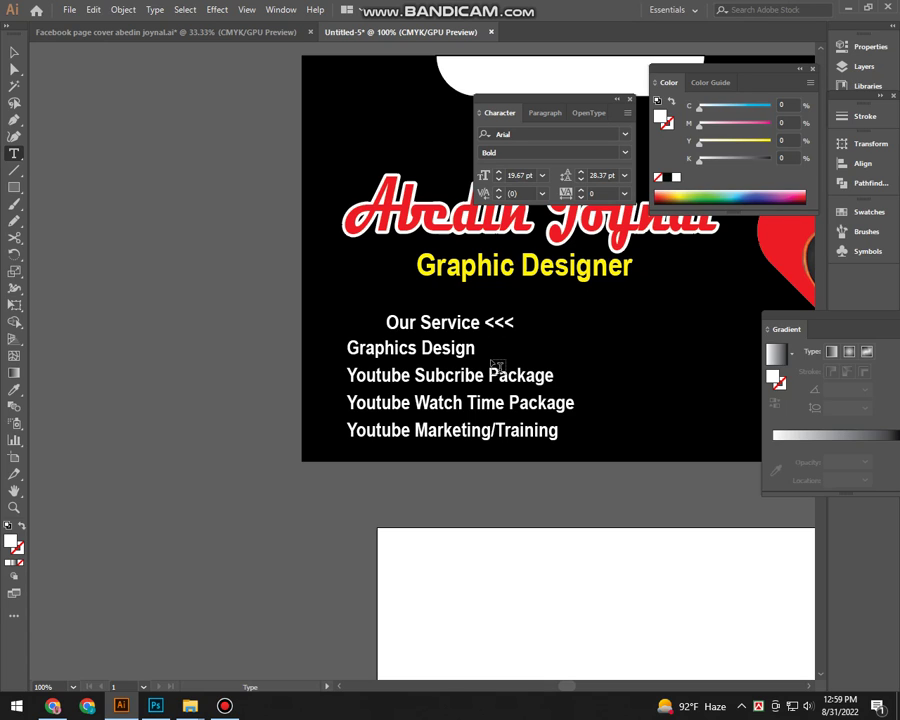
pyautogui.write('..')
pyautogui.press('BackSpace')
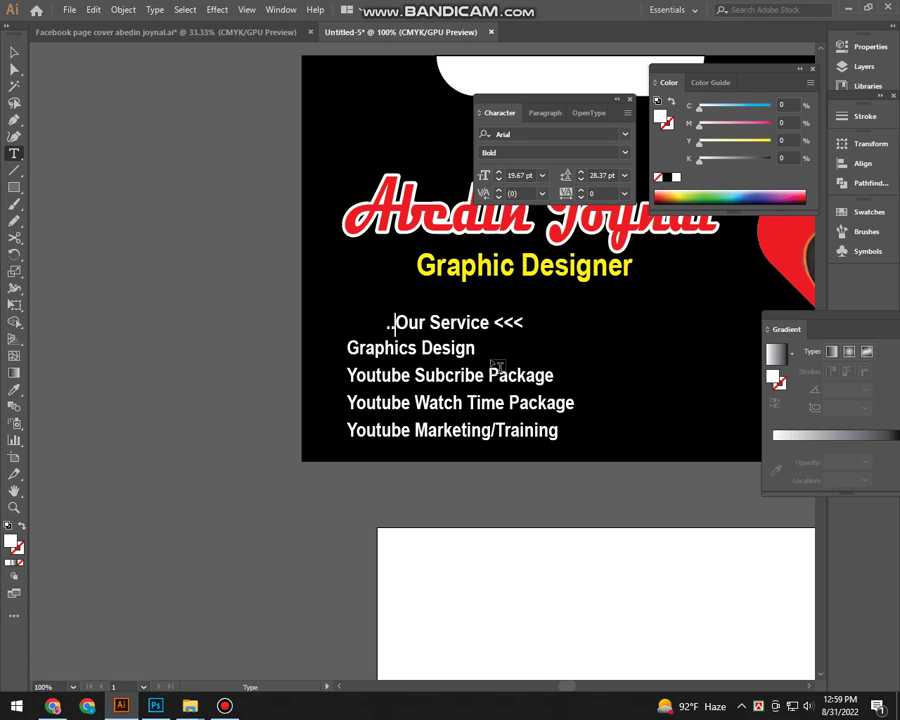
pyautogui.write('>>>')
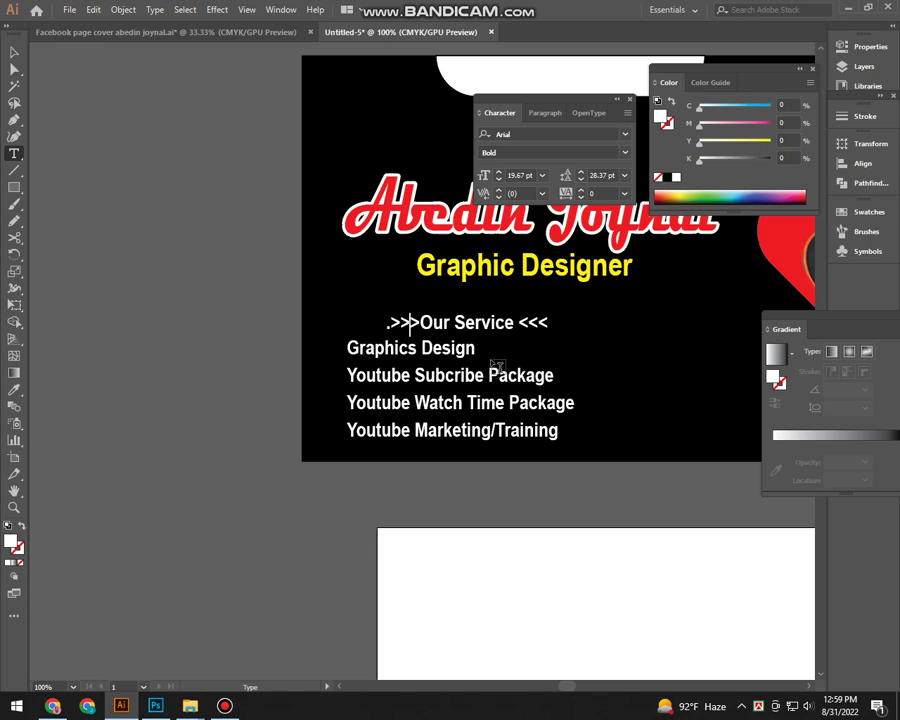
pyautogui.press('BackSpace')
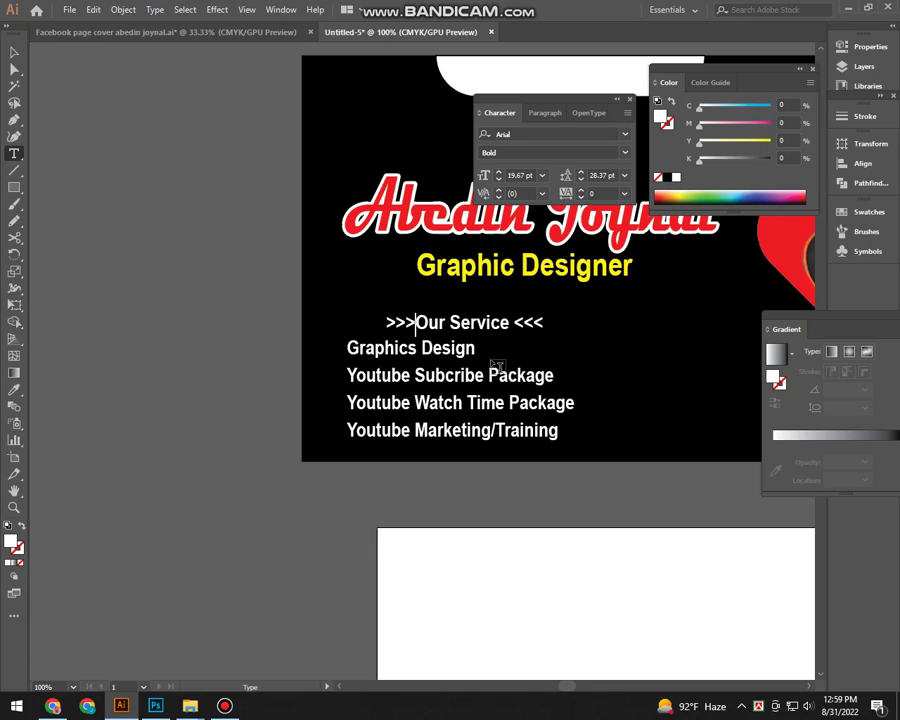
pyautogui.press('BackSpace')
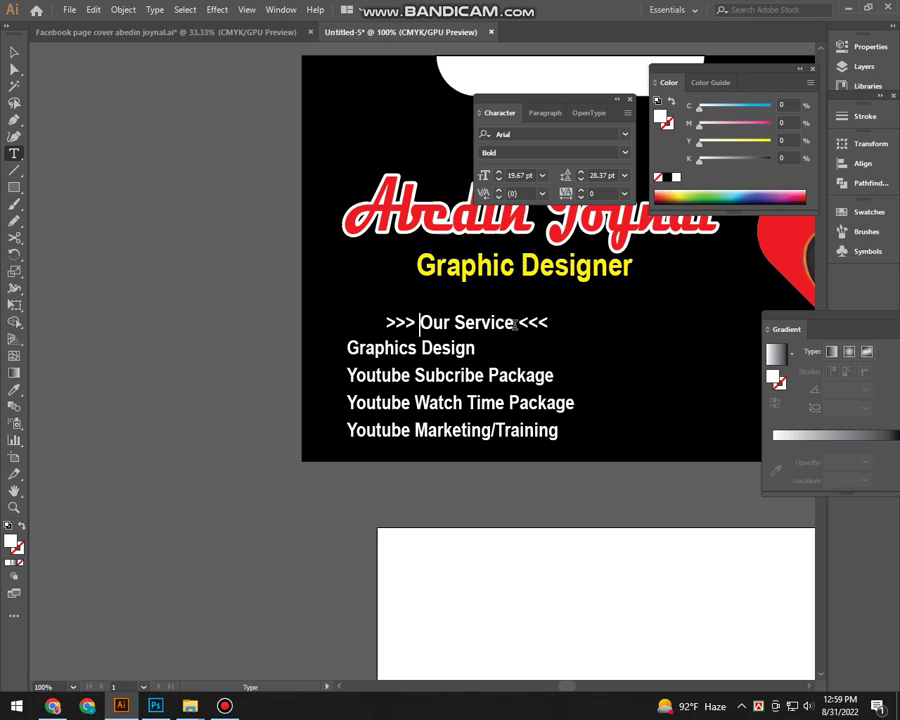
# Color the heading yellow and nudge it left to line up with the list
pyautogui.moveTo(386, 322); pyautogui.dragTo(576, 334)
pyautogui.moveTo(698, 140); pyautogui.dragTo(770, 140)
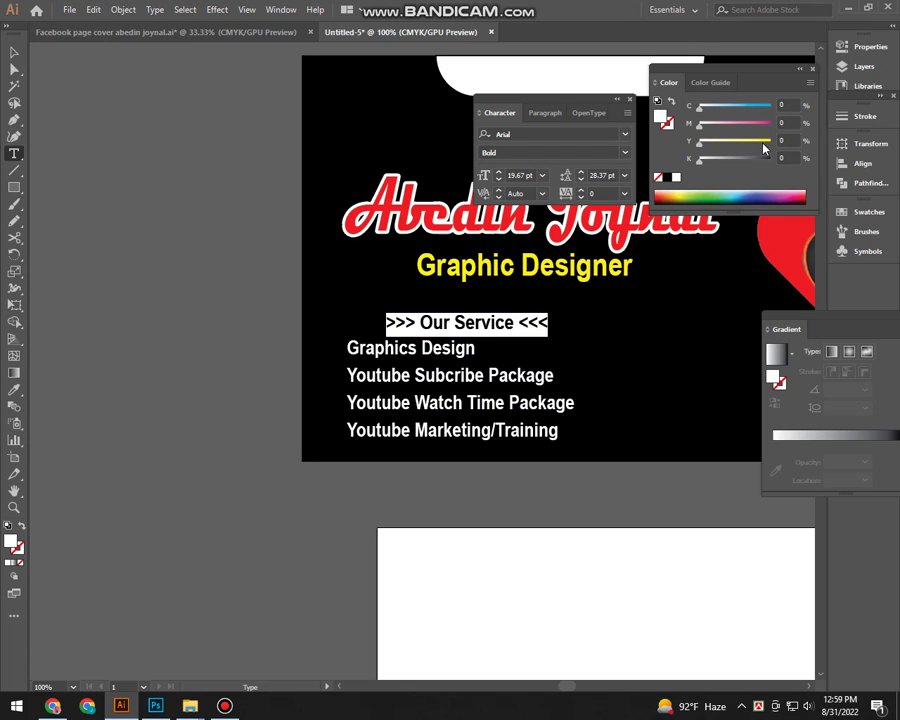
pyautogui.click(14, 52)
pyautogui.press('Left')
pyautogui.press('Left')
pyautogui.press('Left')
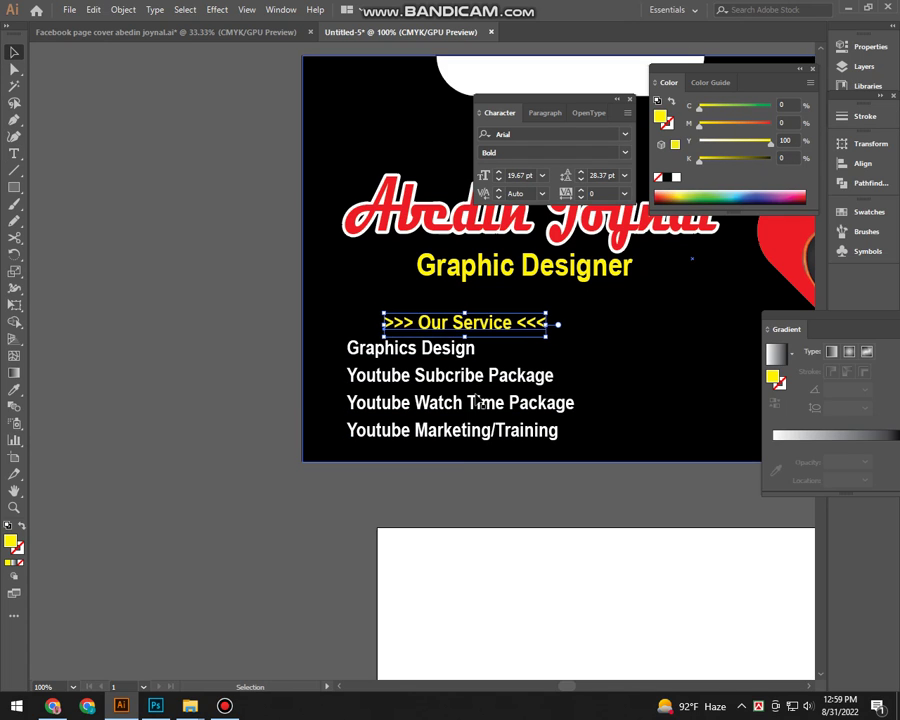
pyautogui.press('Left')
pyautogui.press('Left')
pyautogui.press('Left')
pyautogui.press('Left')
pyautogui.press('Left')
pyautogui.press('Left')
pyautogui.press('Left')
pyautogui.press('Left')
pyautogui.press('Left')
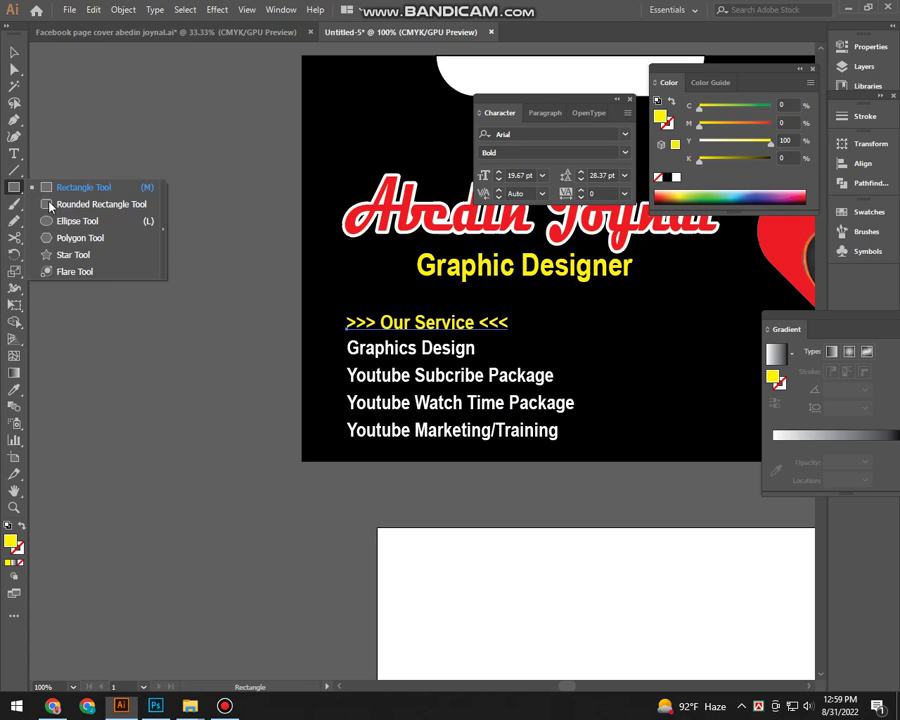
# Draw a small yellow circle beside Graphics Design and repeat it down the remaining service lines
pyautogui.moveTo(14, 187); pyautogui.dragTo(90, 219)
pyautogui.moveTo(328, 344)
pyautogui.mouseDown()
pyautogui.moveTo(348, 350)
pyautogui.moveTo(335, 349)
pyautogui.moveTo(334, 376)
pyautogui.mouseUp()
pyautogui.press('v')
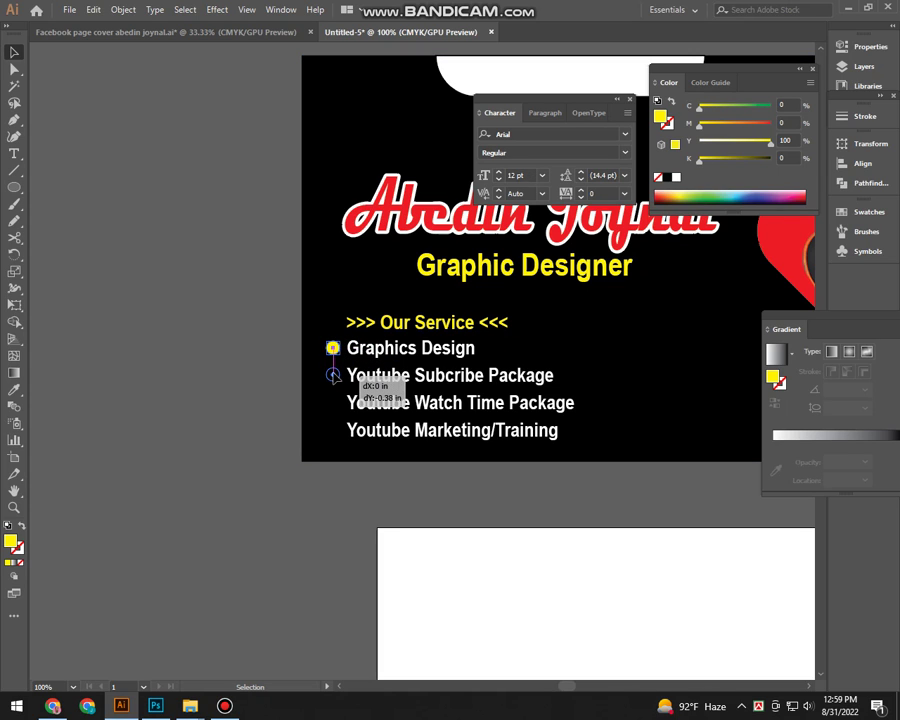
pyautogui.hotkey('ctrl', 'd')
pyautogui.hotkey('ctrl', 'd')
pyautogui.moveTo(329, 506); pyautogui.dragTo(291, 560)
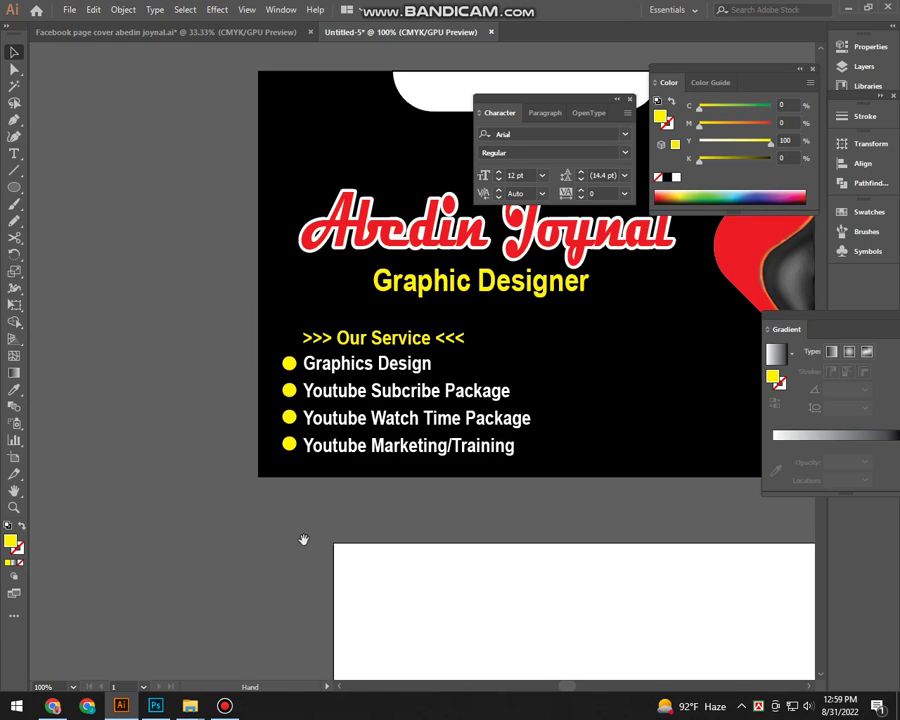
pyautogui.scroll(2, 420, 584)
pyautogui.hscroll(3, 420, 584)
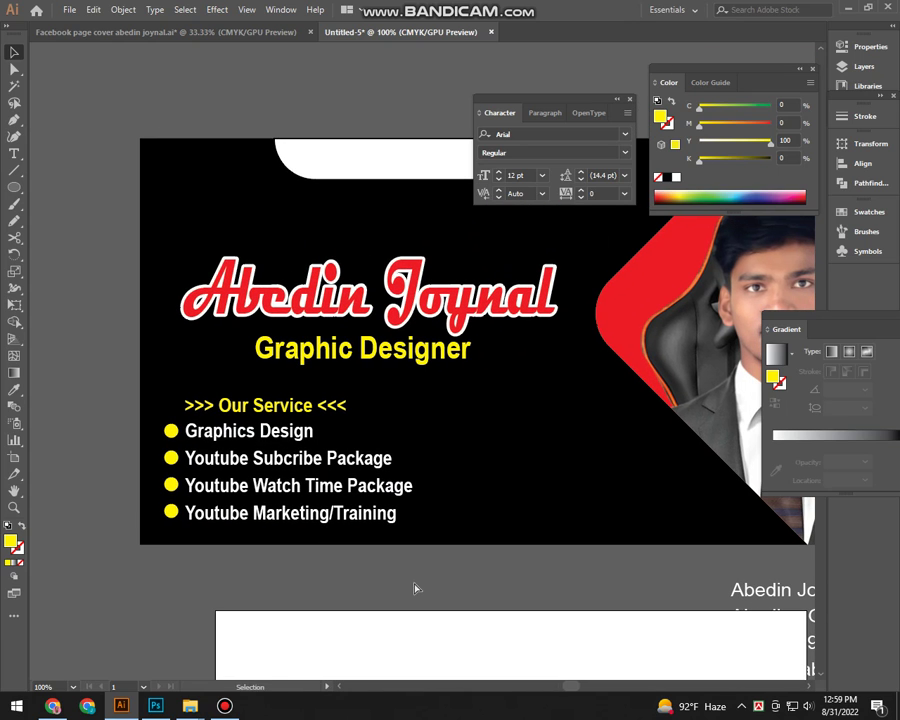
# Draw a yellow rectangle over the lower-left artboard and round its top-right corner with a large radius
pyautogui.click(14, 187)
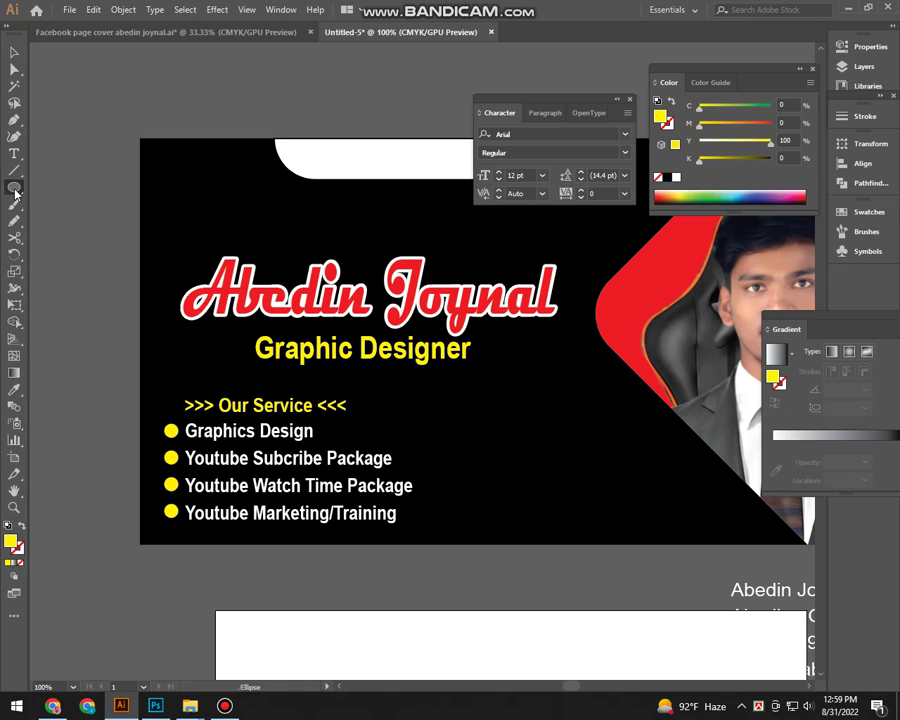
pyautogui.click(48, 187)
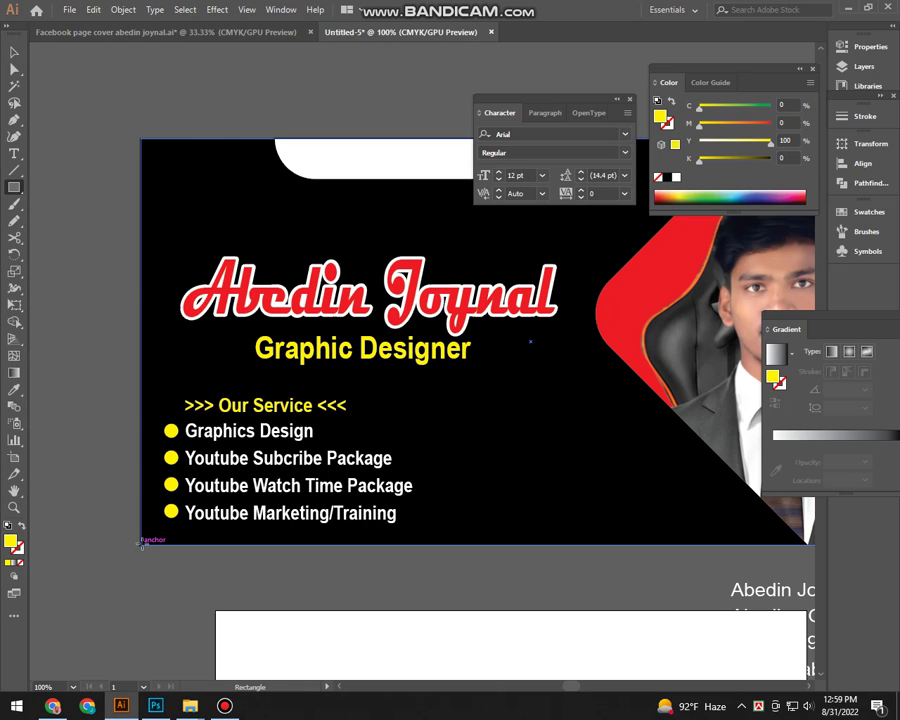
pyautogui.moveTo(141, 543); pyautogui.dragTo(476, 381)
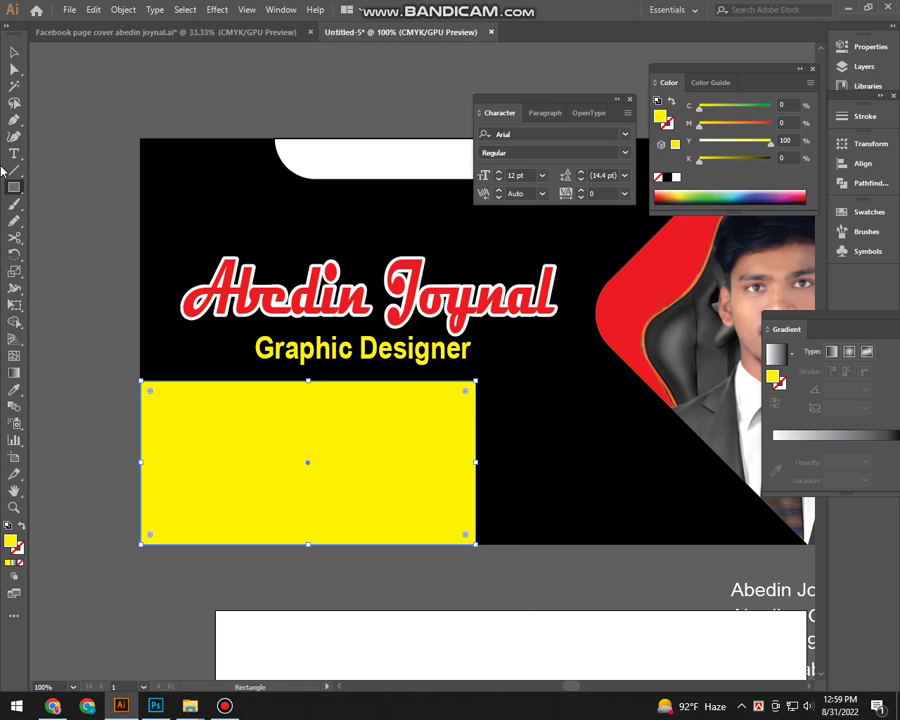
pyautogui.click(14, 69)
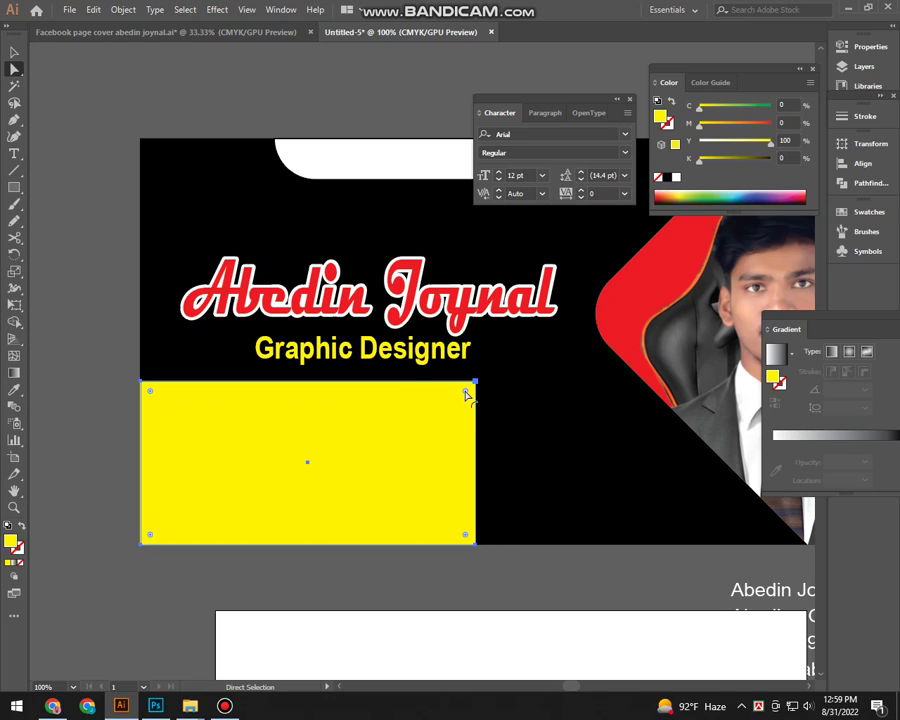
pyautogui.moveTo(465, 393); pyautogui.dragTo(370, 486)
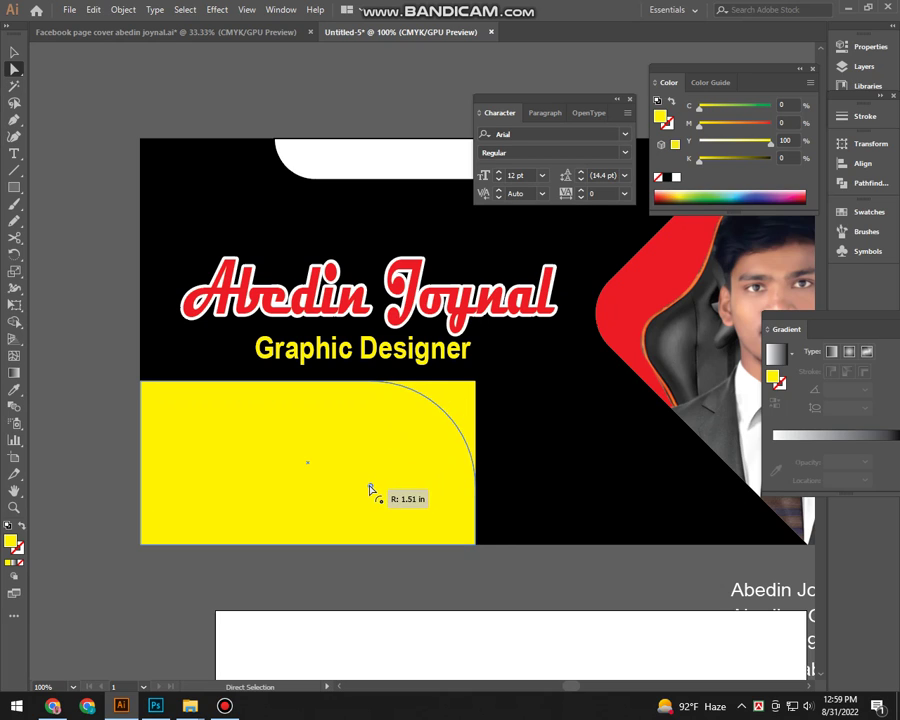
# Make a slightly smaller copy inside the yellow panel and fill it green
pyautogui.click(14, 54)
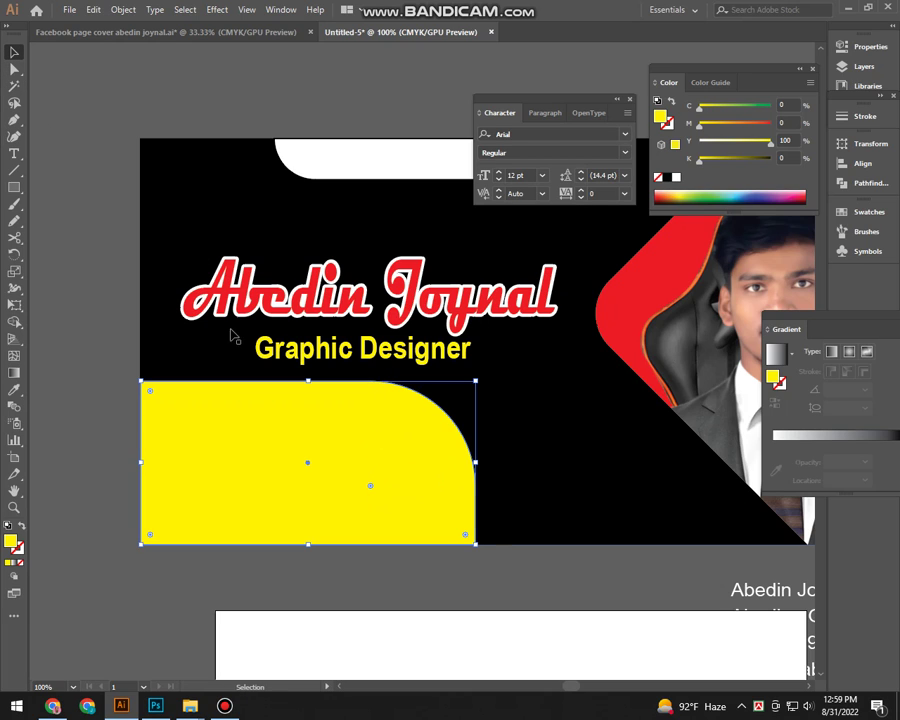
pyautogui.click(474, 410)
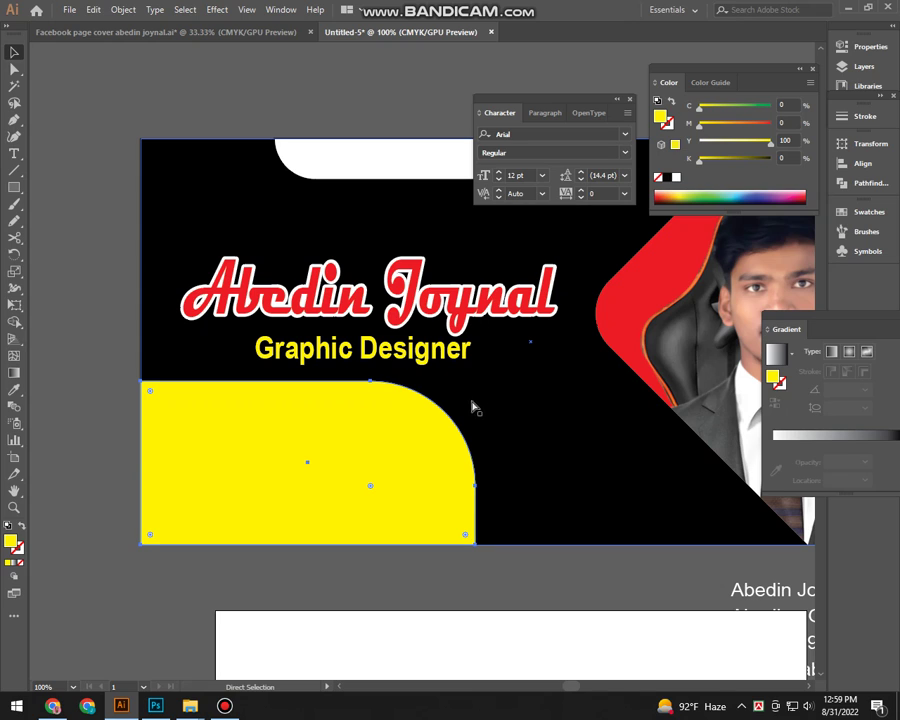
pyautogui.moveTo(475, 382); pyautogui.dragTo(465, 395)
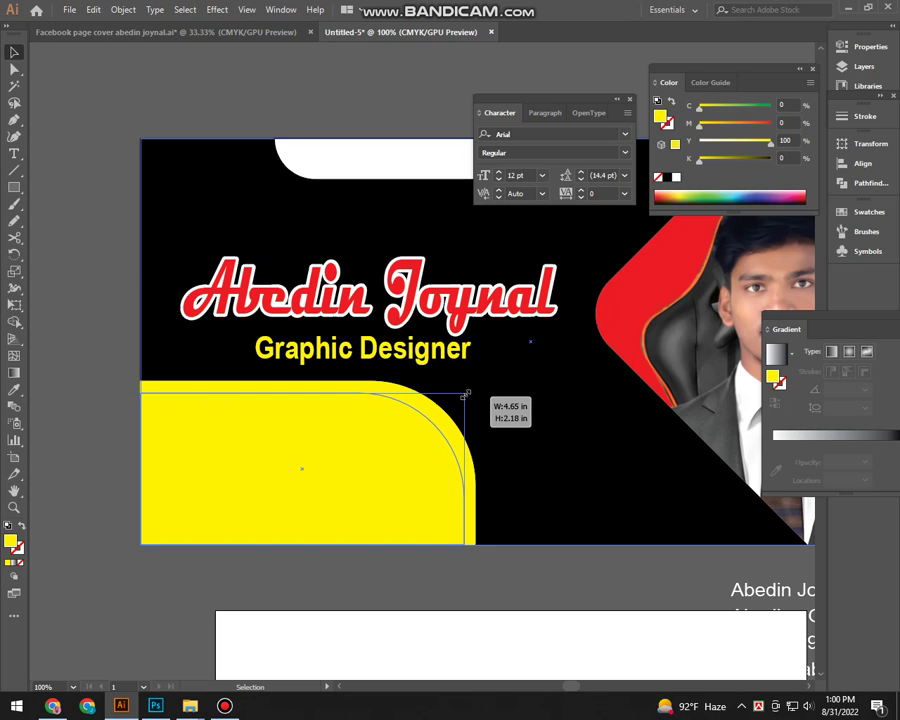
pyautogui.moveTo(465, 395); pyautogui.dragTo(458, 386)
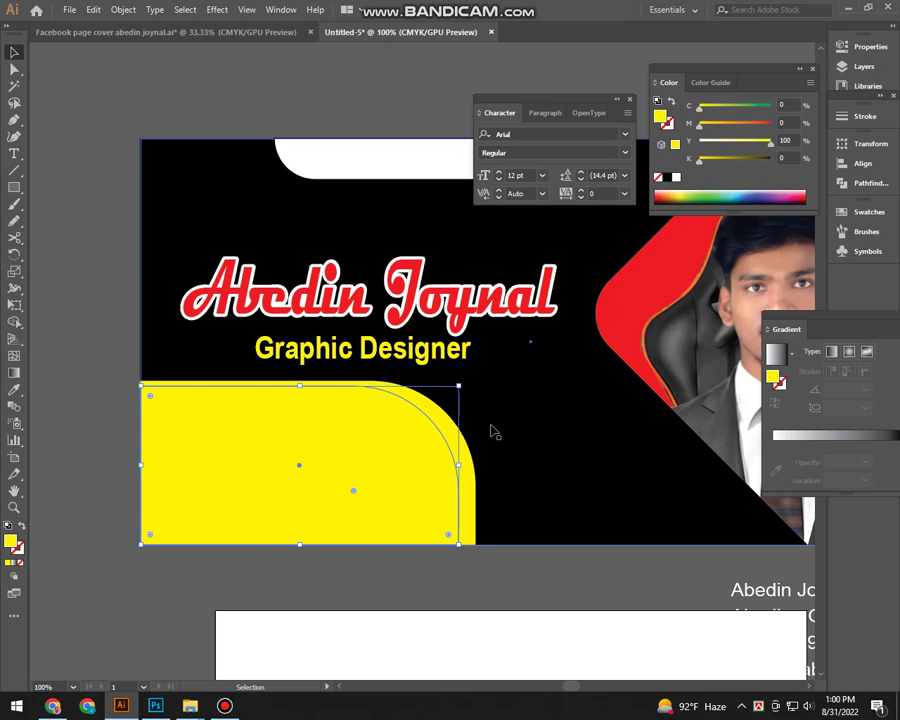
pyautogui.moveTo(700, 105); pyautogui.dragTo(771, 105)
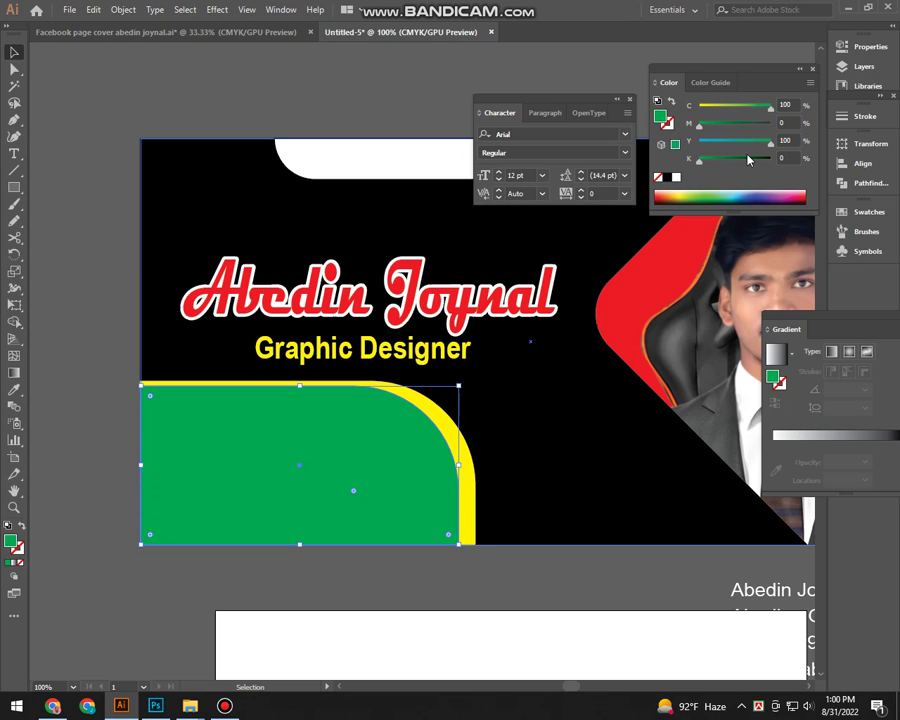
# Darken the green panel's fill, reverting an accidental send-to-back
pyautogui.moveTo(748, 160); pyautogui.dragTo(741, 159)
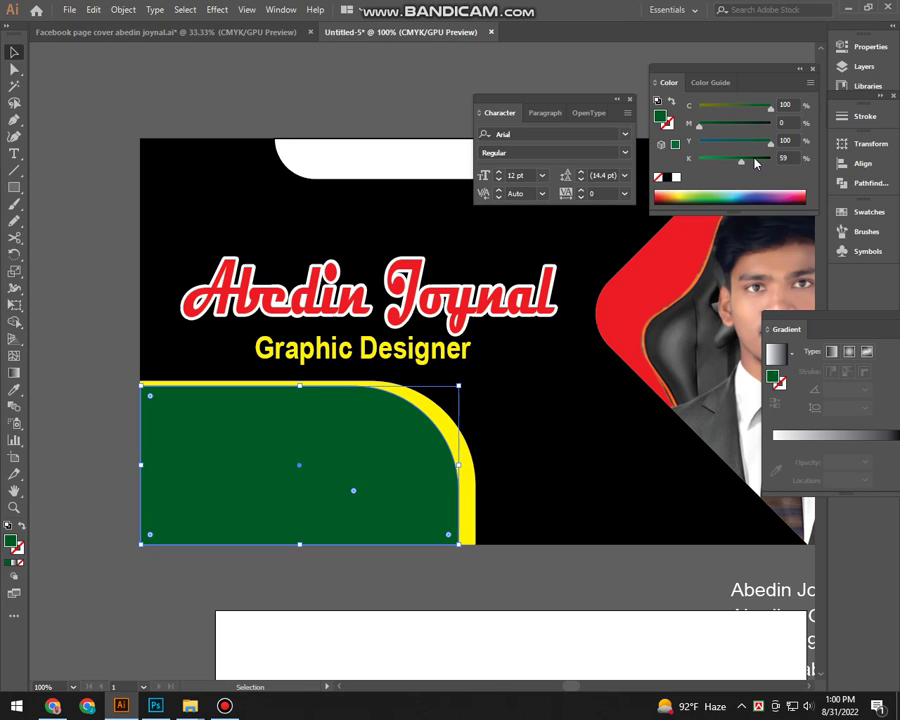
pyautogui.click(751, 160)
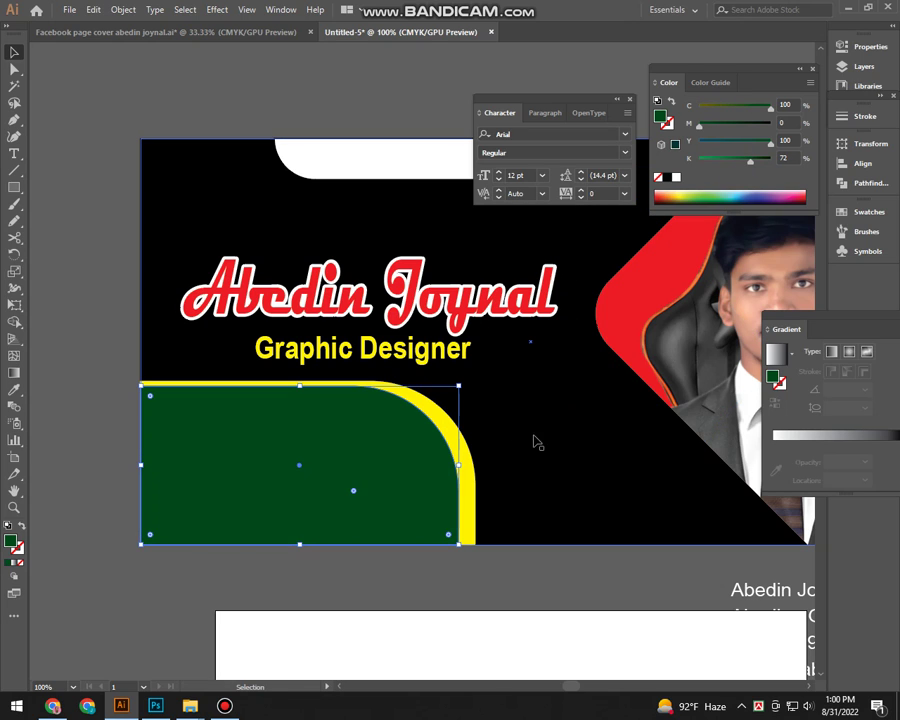
pyautogui.rightClick(466, 463)
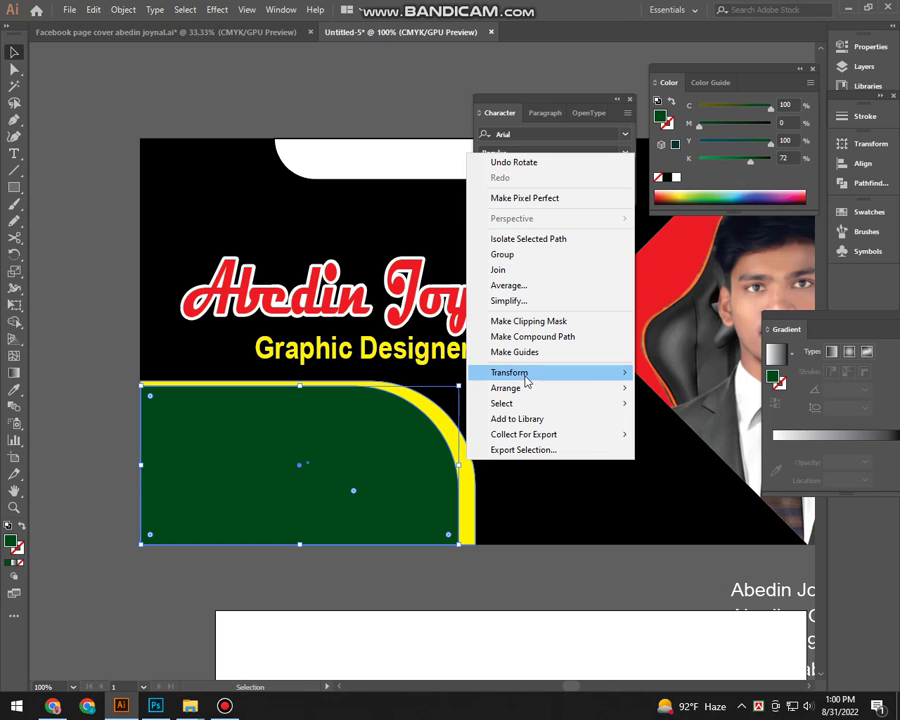
pyautogui.moveTo(540, 388)
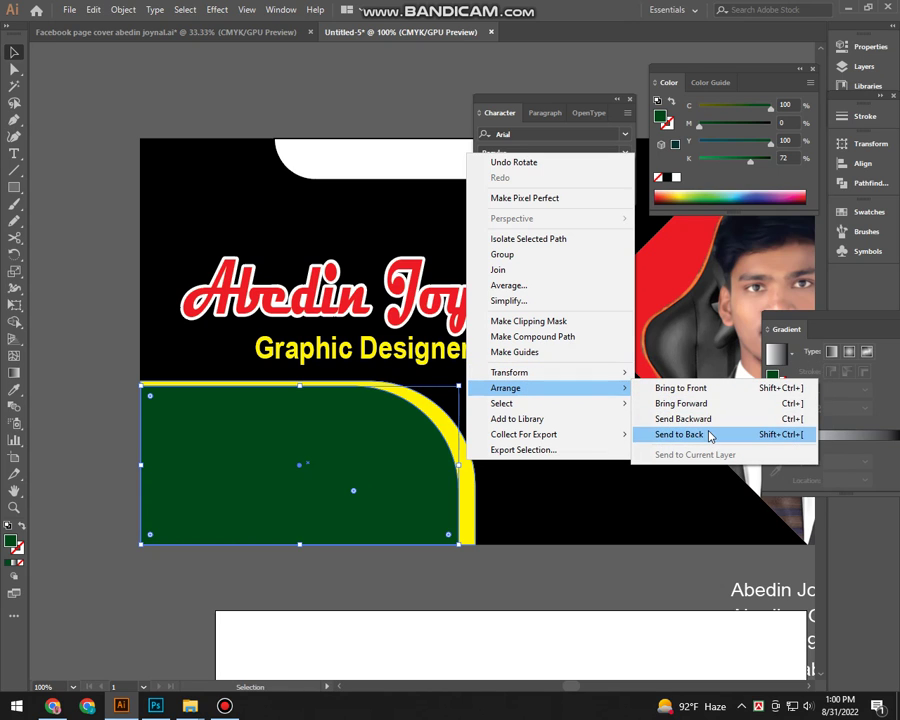
pyautogui.click(705, 434)
pyautogui.rightClick(450, 425)
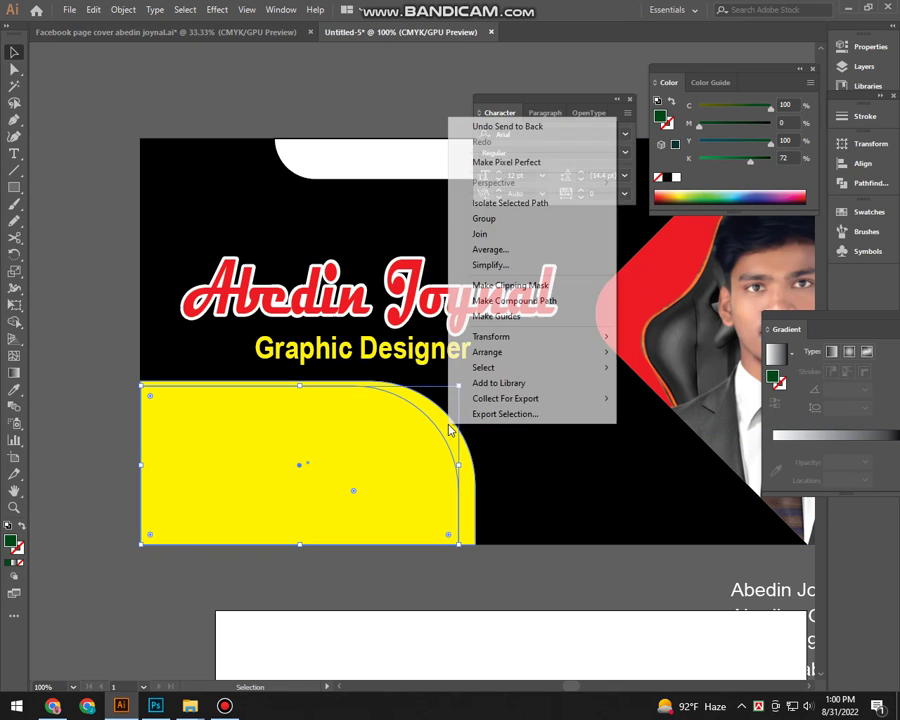
pyautogui.click(441, 481)
pyautogui.hotkey('ctrl', 'z')
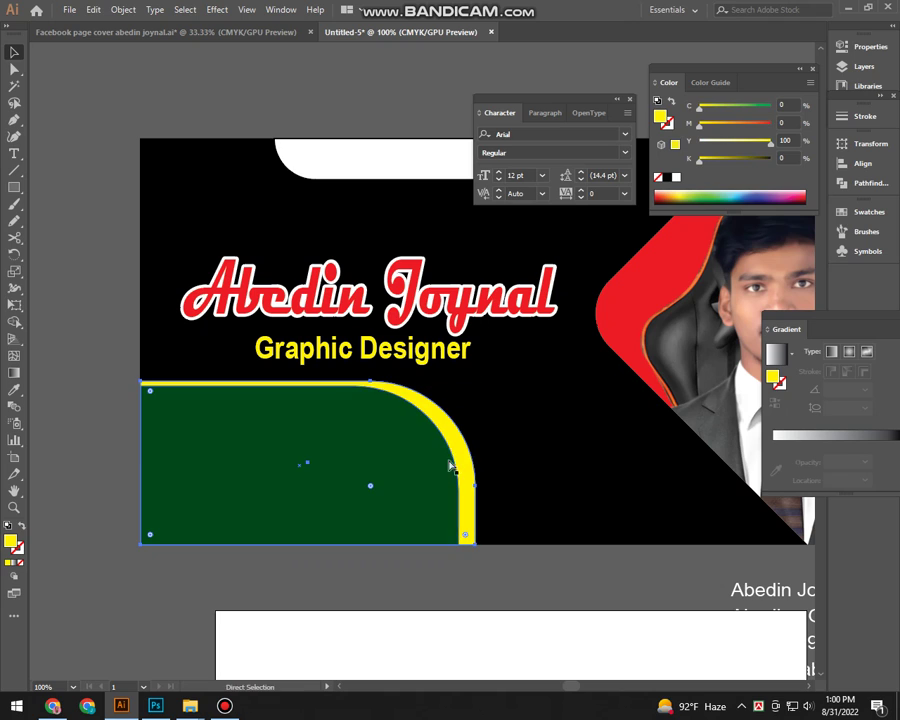
# Send both panel shapes behind the services list and the black background to the very back
pyautogui.keyDown('shift'); pyautogui.click(368, 510); pyautogui.keyUp('shift')
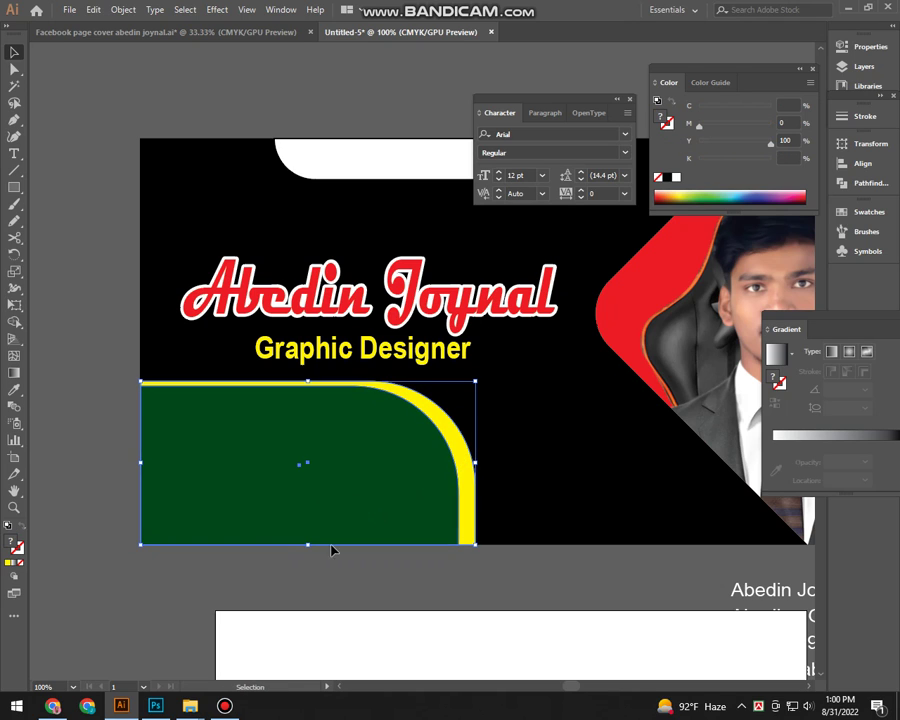
pyautogui.rightClick(472, 452)
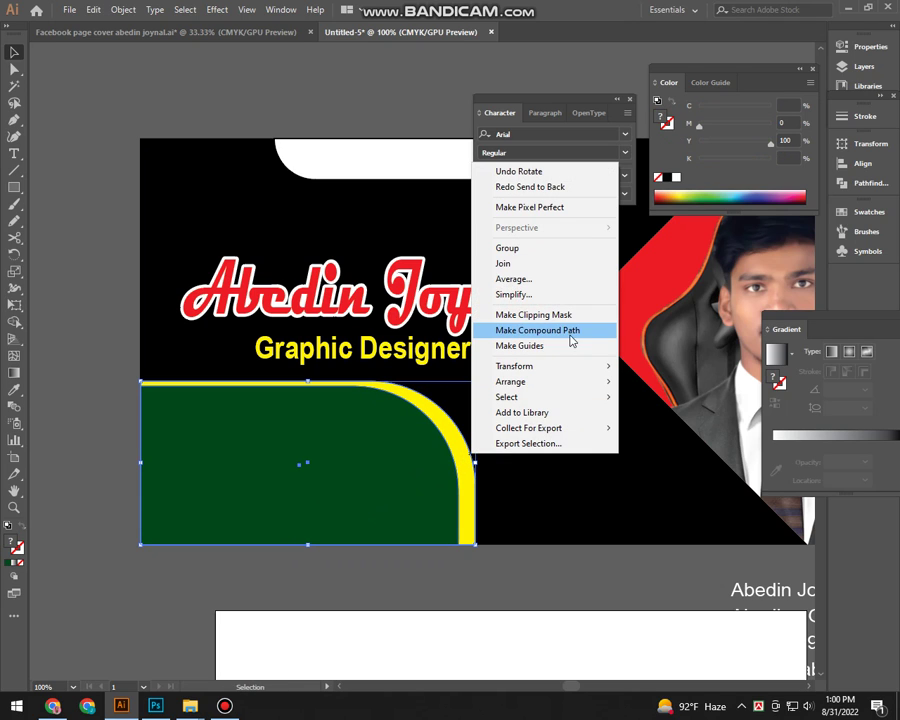
pyautogui.moveTo(512, 381)
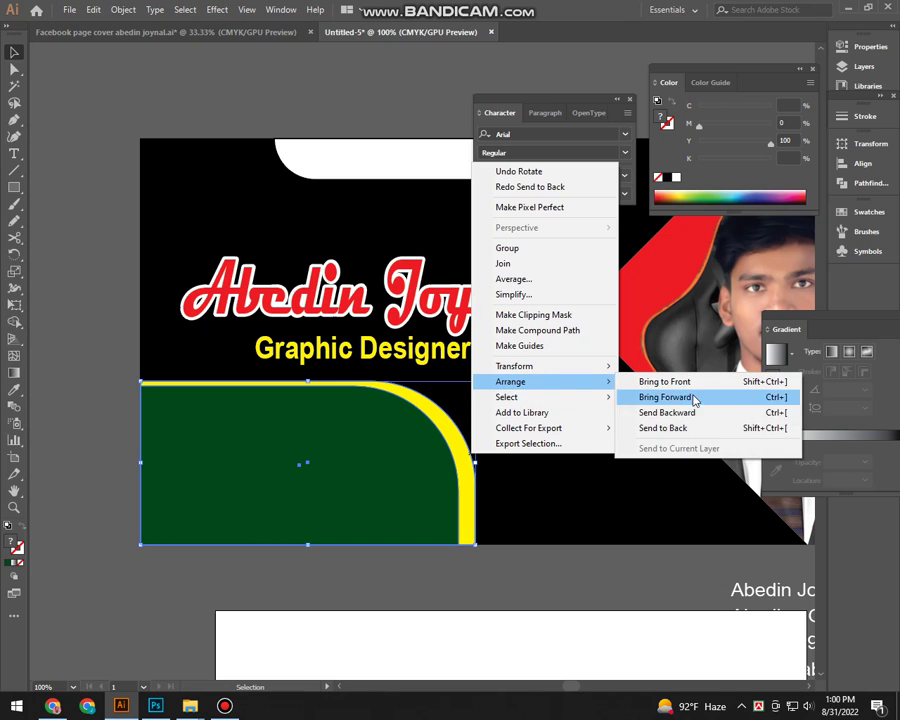
pyautogui.click(698, 429)
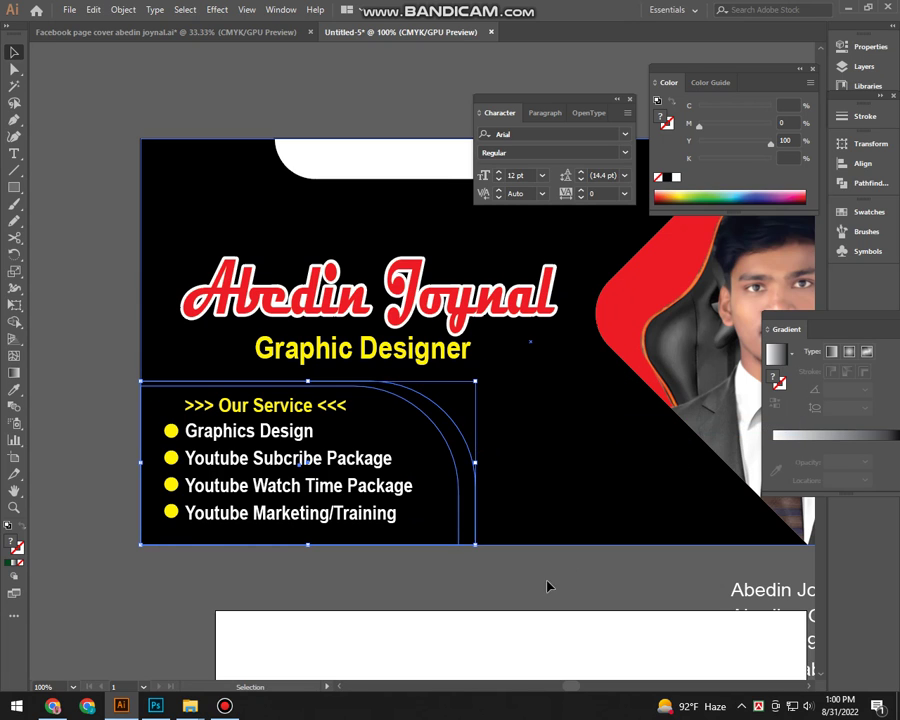
pyautogui.rightClick(573, 468)
pyautogui.moveTo(611, 393)
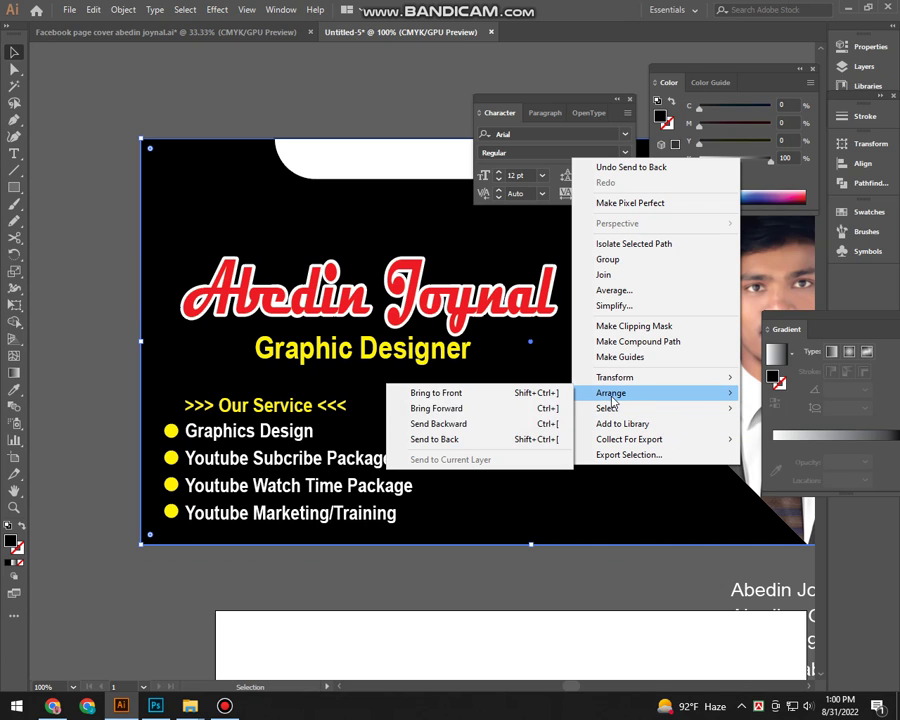
pyautogui.click(434, 439)
pyautogui.click(476, 605)
pyautogui.press('Tab')
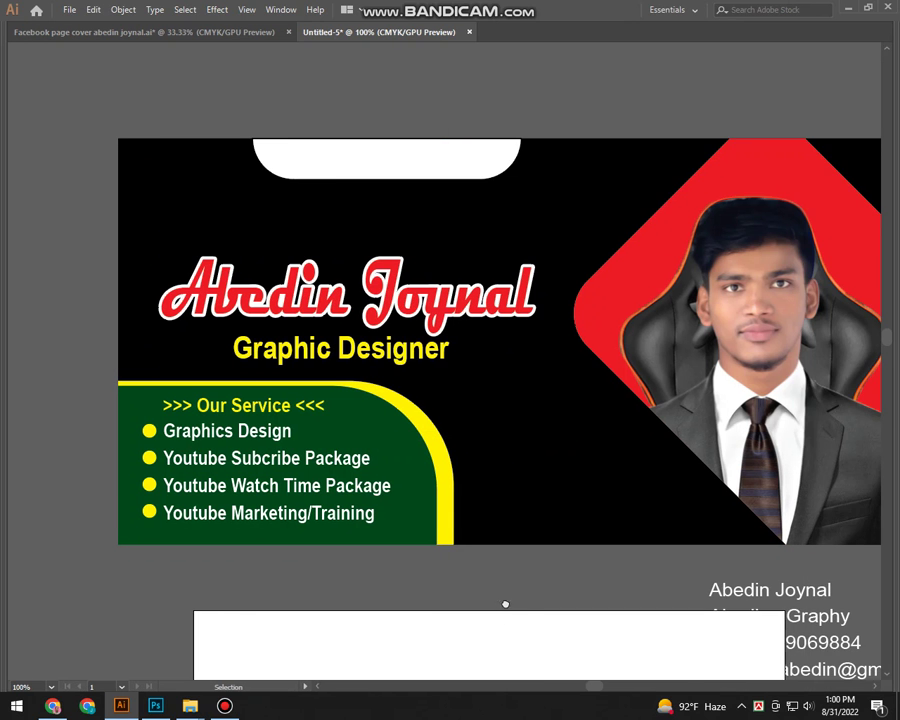
# Deepen the service panel's green to K 81
pyautogui.click(420, 434)
pyautogui.press('Tab')
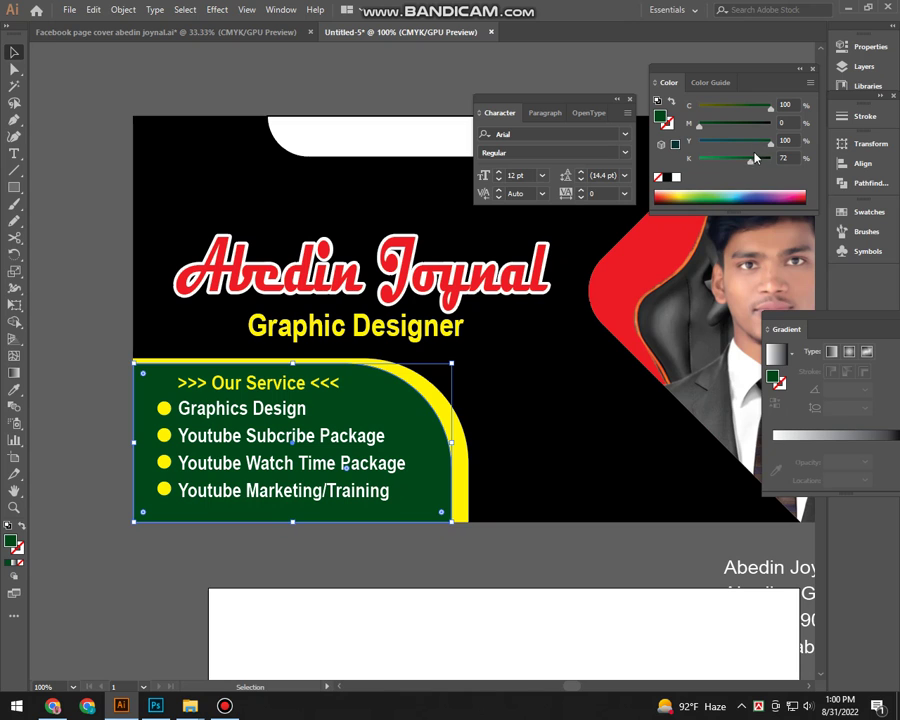
pyautogui.click(576, 582)
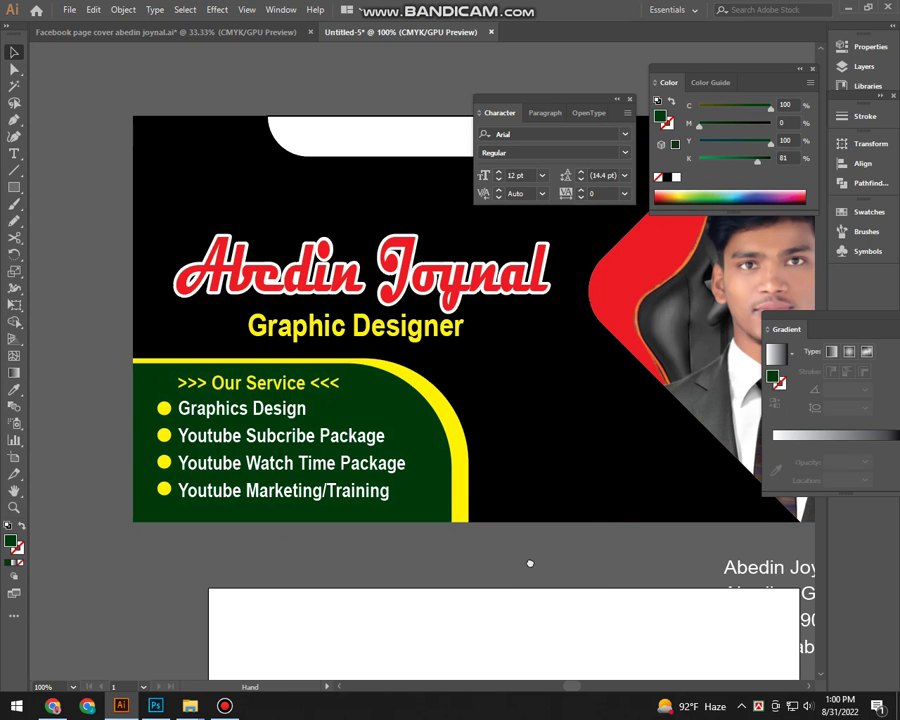
# Move the contact lines onto the black banner, shrink them to fit and nudge them left
pyautogui.moveTo(529, 565)
pyautogui.mouseDown()
pyautogui.moveTo(466, 566)
pyautogui.moveTo(383, 405)
pyautogui.mouseUp()
pyautogui.moveTo(632, 578)
pyautogui.mouseDown()
pyautogui.moveTo(463, 393)
pyautogui.moveTo(479, 397)
pyautogui.mouseUp()
pyautogui.moveTo(567, 301); pyautogui.dragTo(537, 314)
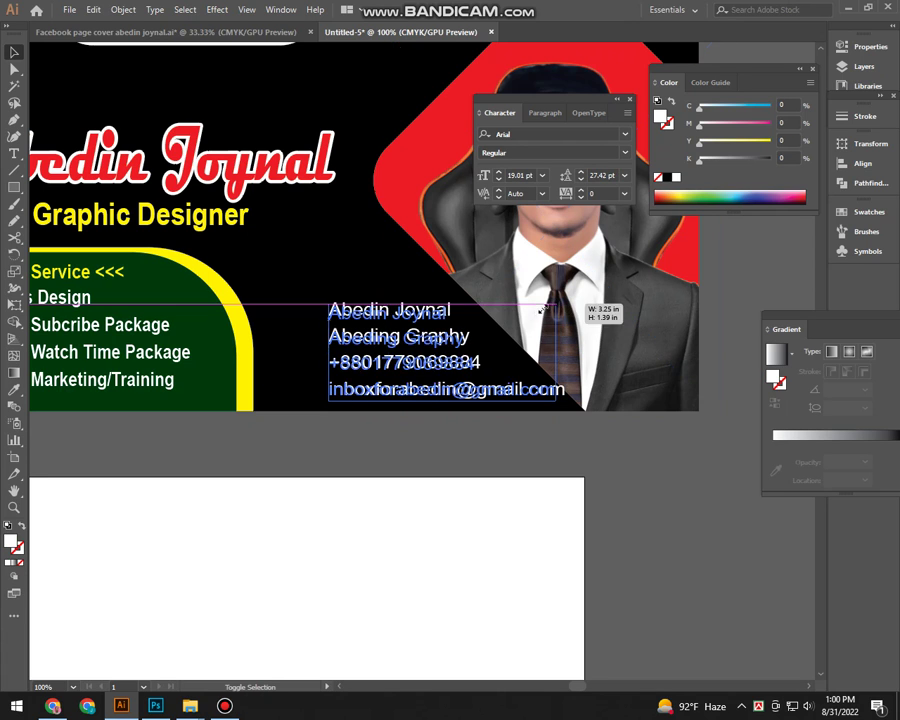
pyautogui.moveTo(404, 362); pyautogui.dragTo(388, 362)
pyautogui.moveTo(528, 462); pyautogui.dragTo(594, 472)
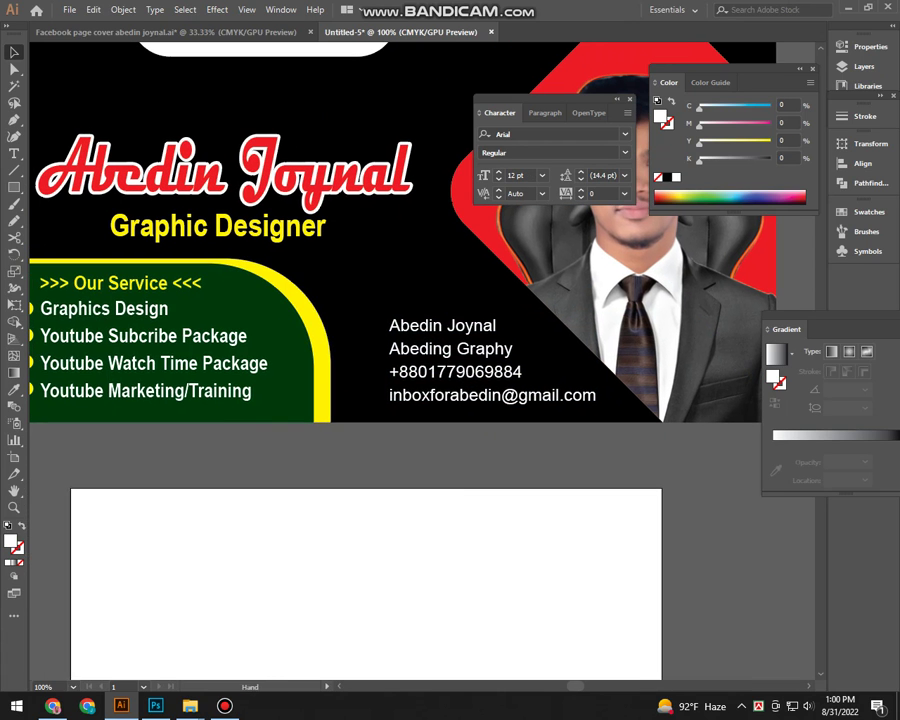
pyautogui.press('super')
pyautogui.click(262, 335)
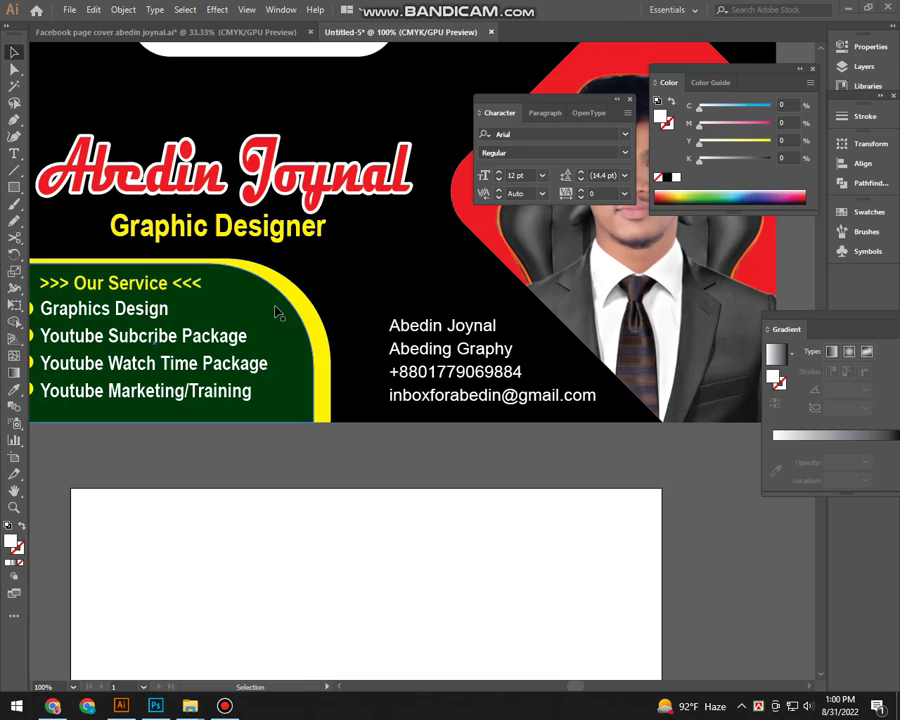
# Navigate to the Png folder under New Volume (G:) › Admin › Logo › Mobile & Social
pyautogui.doubleClick(221, 316)
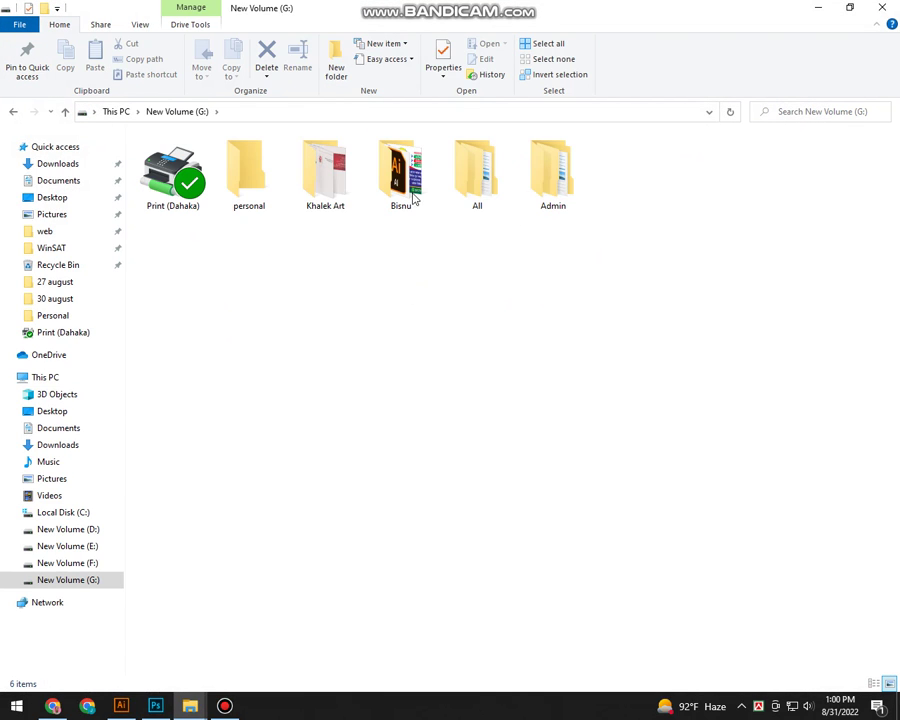
pyautogui.click(556, 190)
pyautogui.doubleClick(556, 190)
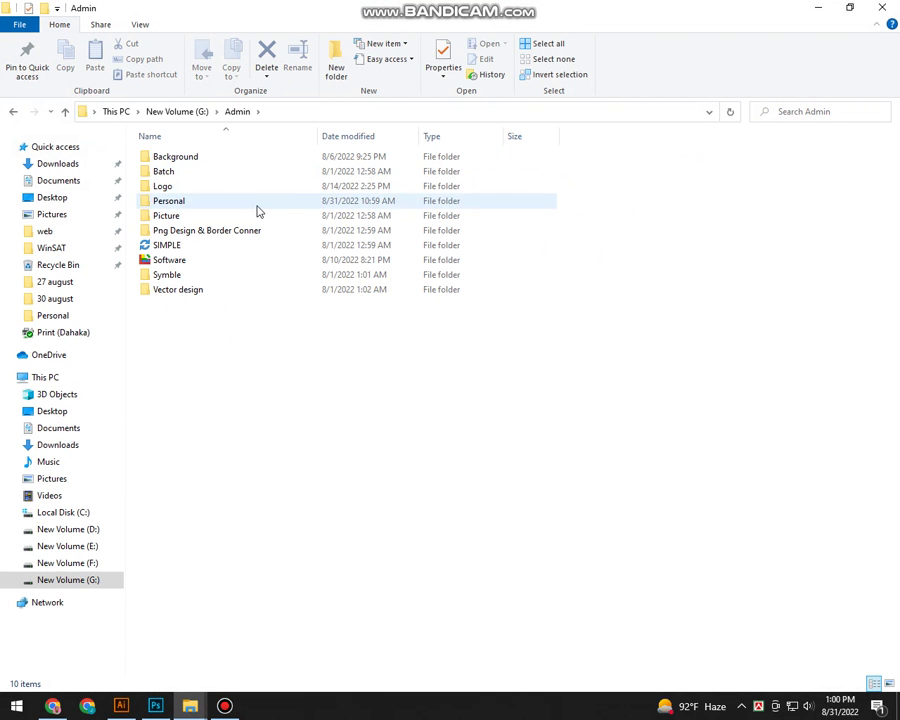
pyautogui.click(257, 208)
pyautogui.doubleClick(257, 208)
pyautogui.hotkey('alt', 'Left')
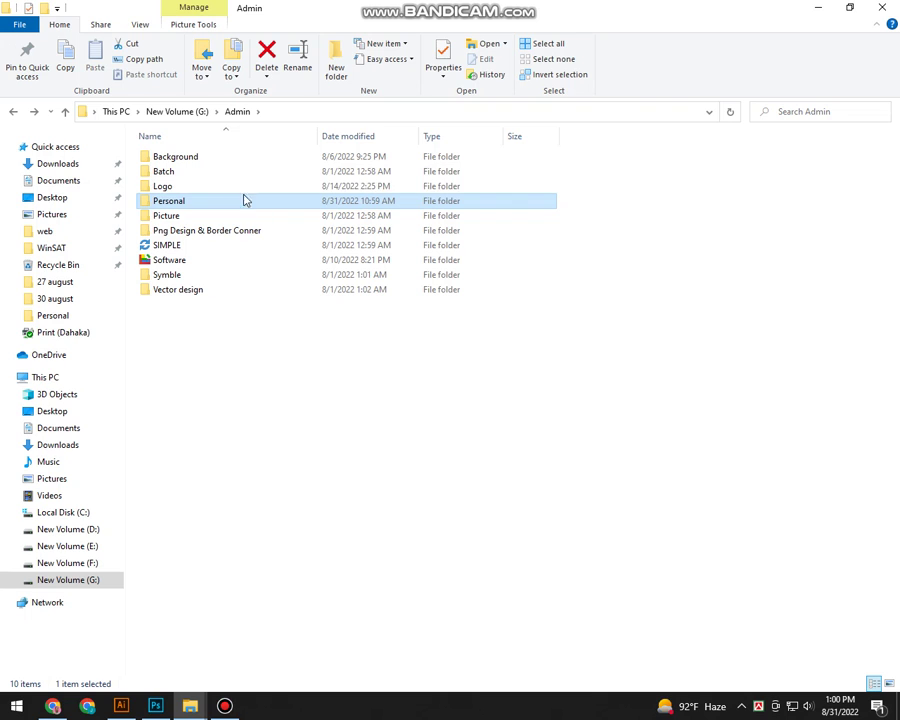
pyautogui.doubleClick(226, 186)
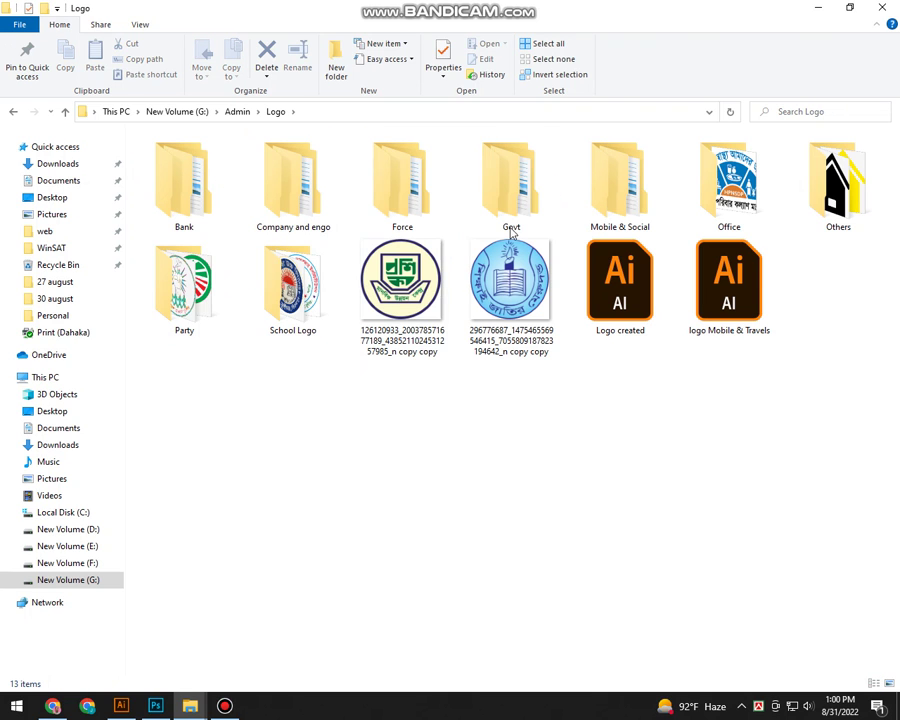
pyautogui.doubleClick(648, 190)
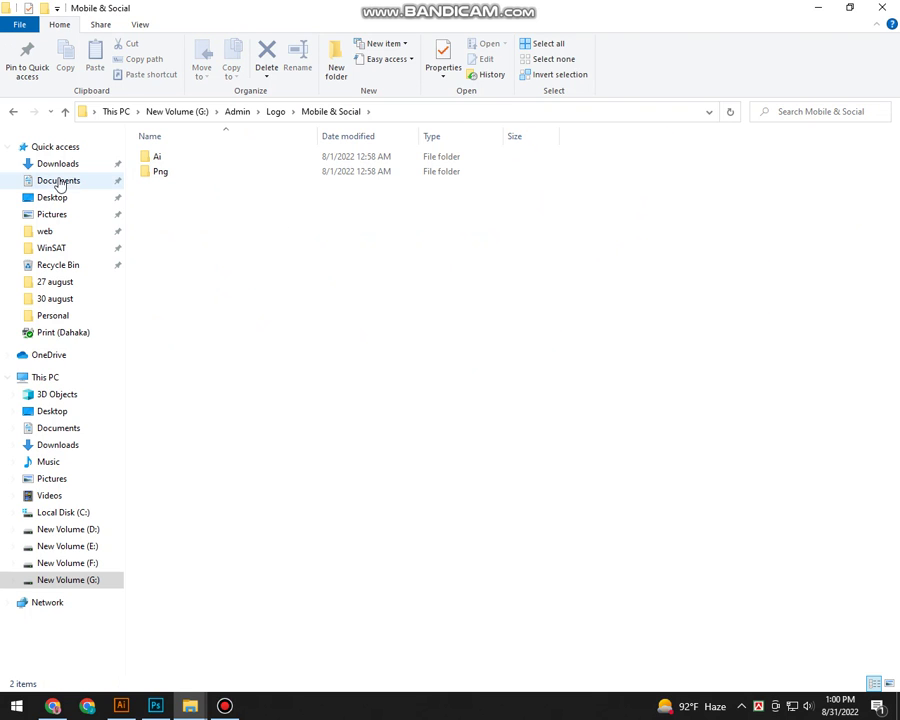
pyautogui.doubleClick(211, 173)
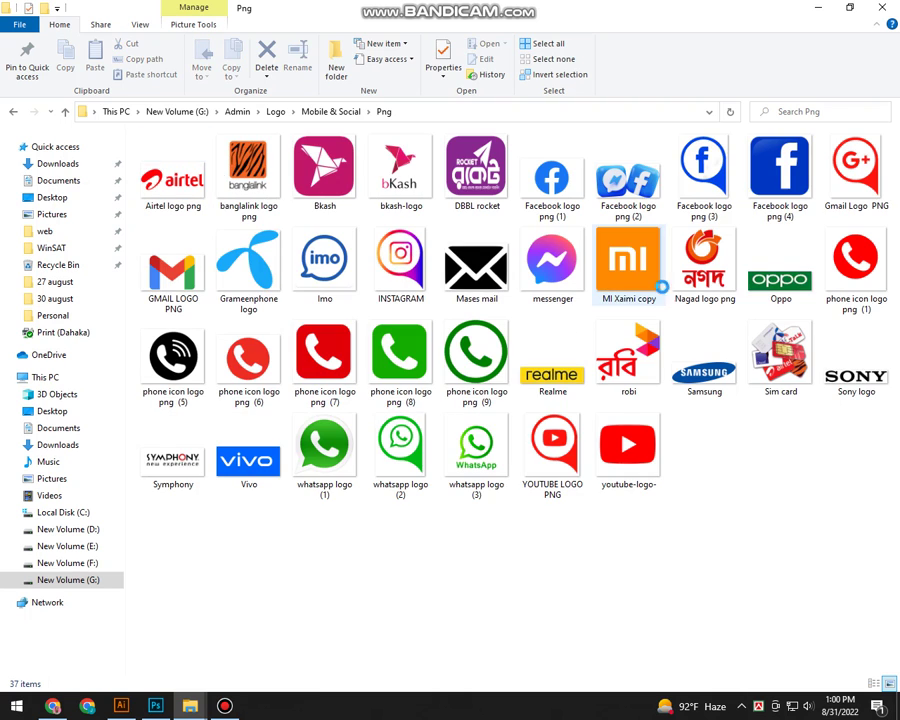
# Select Facebook logo png (3), Gmail Logo PNG, whatsapp logo (2) and the YouTube logo
pyautogui.click(712, 175)
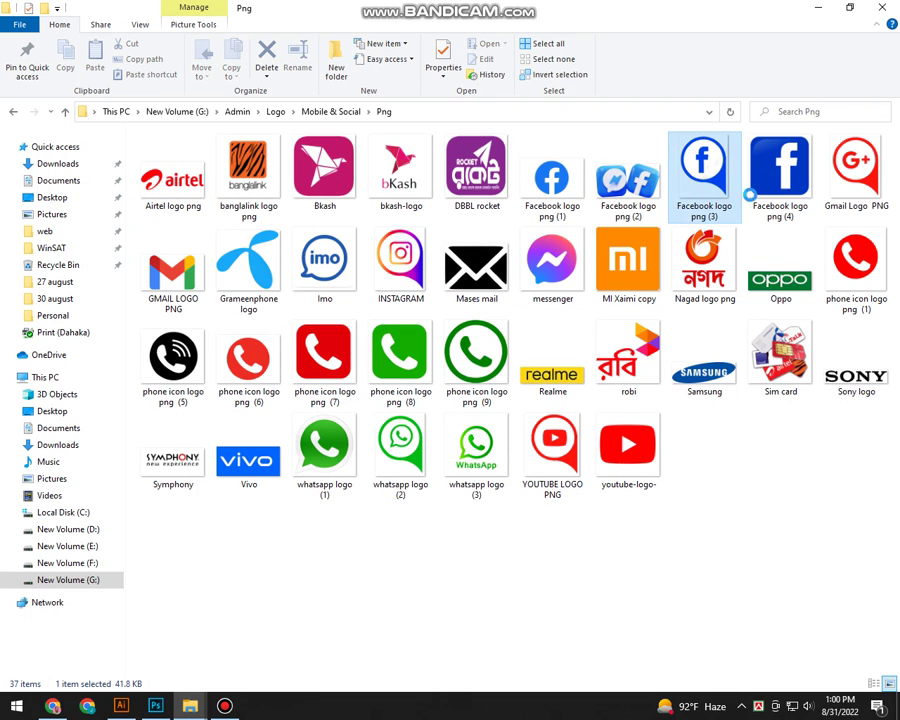
pyautogui.keyDown('ctrl'); pyautogui.click(860, 185); pyautogui.keyUp('ctrl')
pyautogui.keyDown('ctrl'); pyautogui.click(411, 463); pyautogui.keyUp('ctrl')
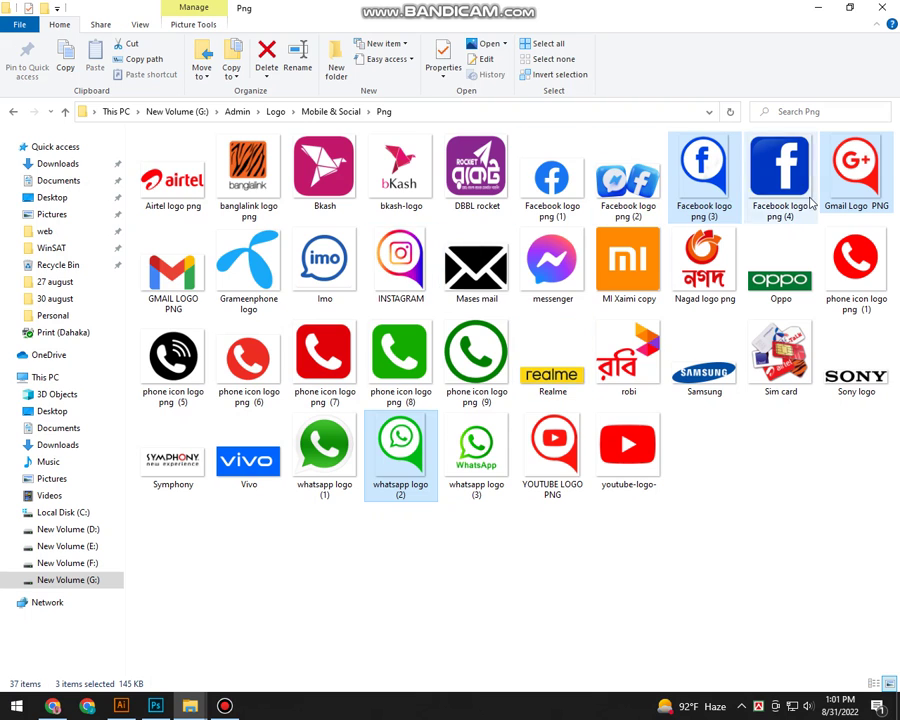
pyautogui.keyDown('ctrl'); pyautogui.click(546, 443); pyautogui.keyUp('ctrl')
# Bring the four logo images into the design and move the WhatsApp image onto the card
pyautogui.moveTo(546, 443)
pyautogui.mouseDown()
pyautogui.moveTo(128, 710)
pyautogui.moveTo(357, 493)
pyautogui.moveTo(287, 497)
pyautogui.mouseUp()
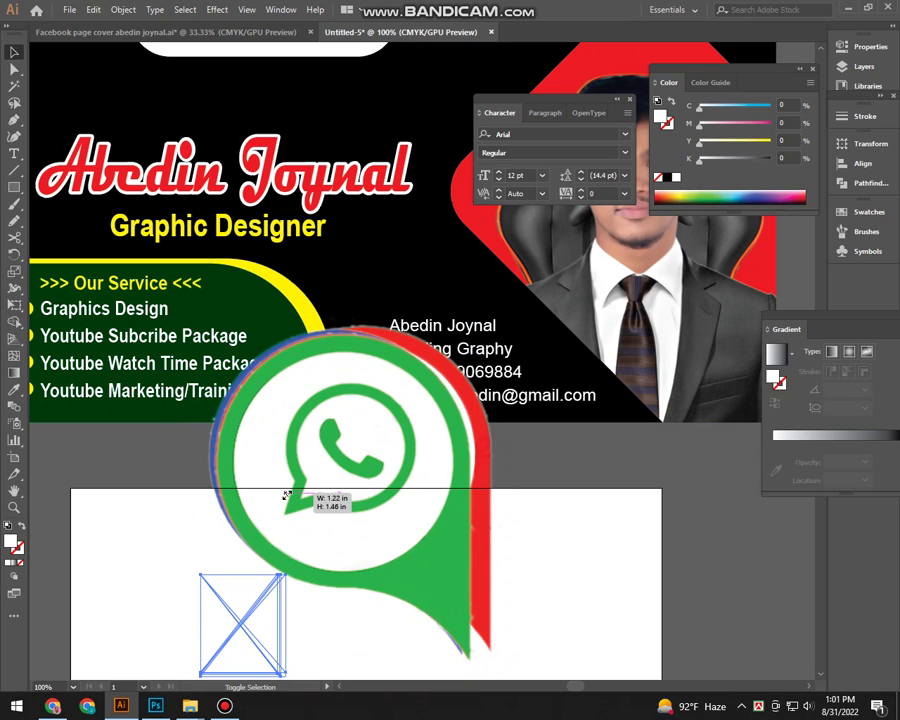
pyautogui.moveTo(226, 624)
pyautogui.mouseDown()
pyautogui.moveTo(425, 372)
pyautogui.moveTo(352, 460)
pyautogui.moveTo(366, 345)
pyautogui.mouseUp()
pyautogui.hotkey('ctrl', '=')
pyautogui.hotkey('ctrl', '=')
pyautogui.hotkey('ctrl', '=')
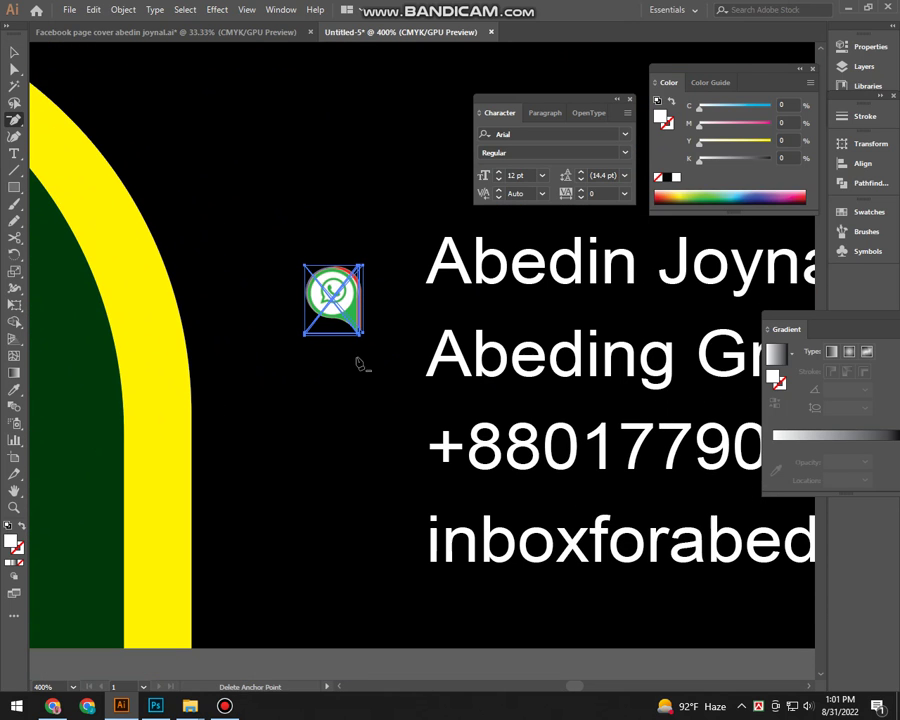
pyautogui.press('v')
# Place the WhatsApp icon left of the phone number and the G+ icon beside the email line
pyautogui.moveTo(330, 310); pyautogui.dragTo(323, 441)
pyautogui.moveTo(370, 467)
pyautogui.mouseDown()
pyautogui.moveTo(242, 380)
pyautogui.moveTo(395, 456)
pyautogui.moveTo(372, 467)
pyautogui.moveTo(368, 567)
pyautogui.moveTo(389, 543)
pyautogui.mouseUp()
pyautogui.moveTo(227, 370)
pyautogui.mouseDown()
pyautogui.moveTo(380, 278)
pyautogui.moveTo(363, 258)
pyautogui.moveTo(352, 345)
pyautogui.mouseUp()
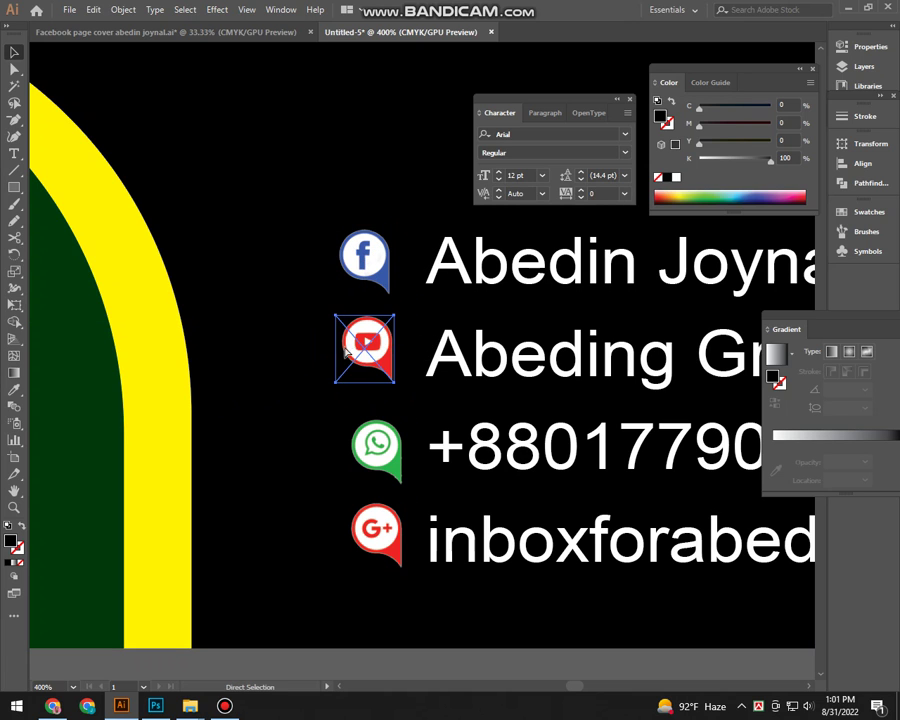
pyautogui.hotkey('ctrl', '-')
pyautogui.hotkey('ctrl', '-')
pyautogui.hotkey('ctrl', '-')
pyautogui.hotkey('ctrl', '-')
pyautogui.hotkey('ctrl', '-')
# Draw an outline-only circle with a grey stroke at the card's top-left
pyautogui.moveTo(502, 537); pyautogui.dragTo(452, 658)
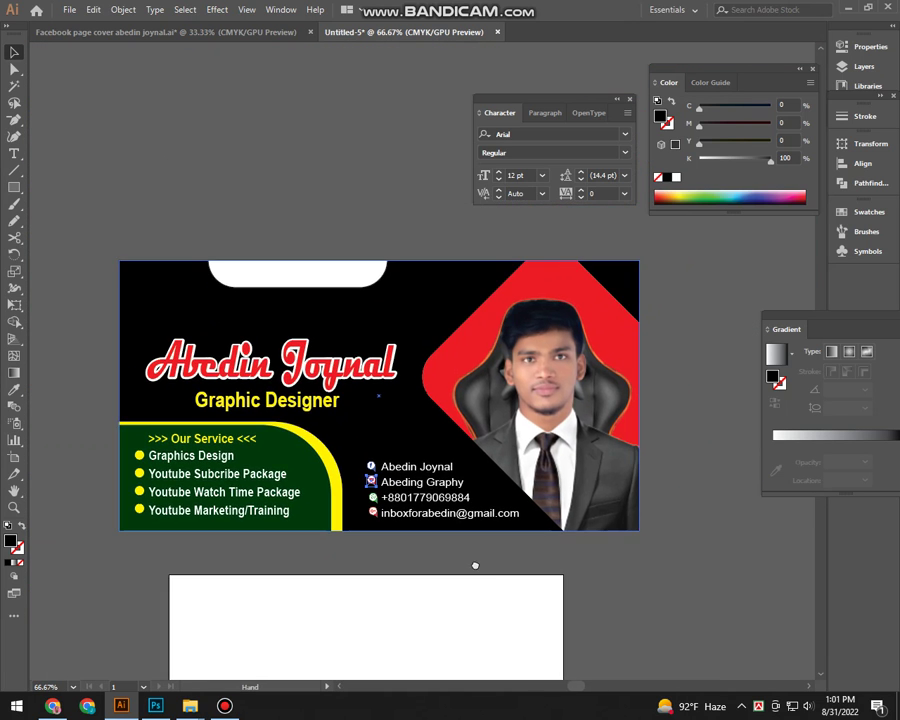
pyautogui.scroll(1, 664, 596)
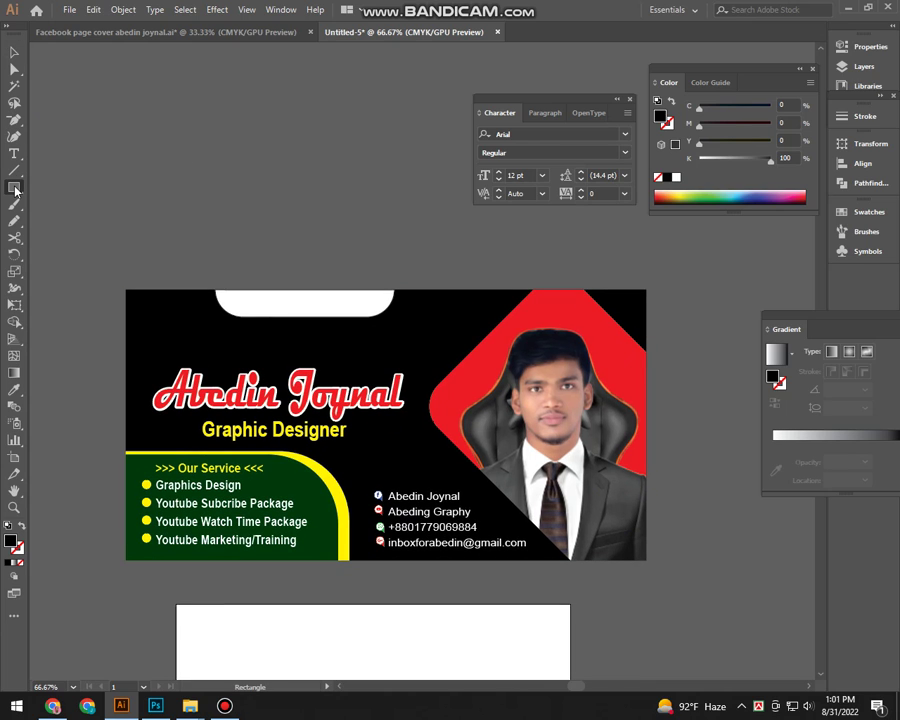
pyautogui.moveTo(14, 187); pyautogui.dragTo(72, 220)
pyautogui.moveTo(160, 318); pyautogui.dragTo(193, 342)
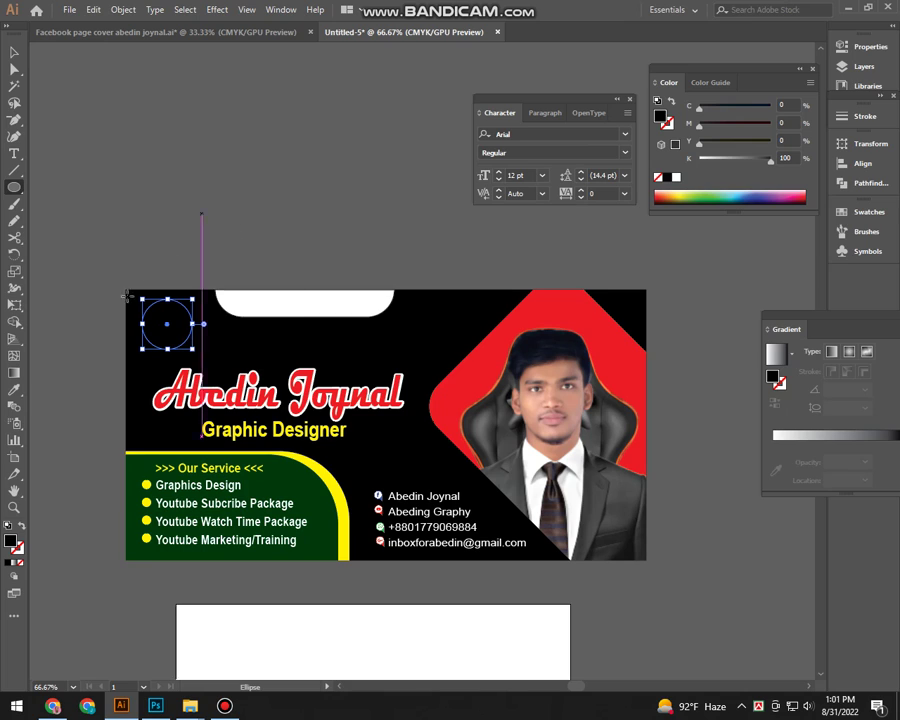
pyautogui.click(22, 528)
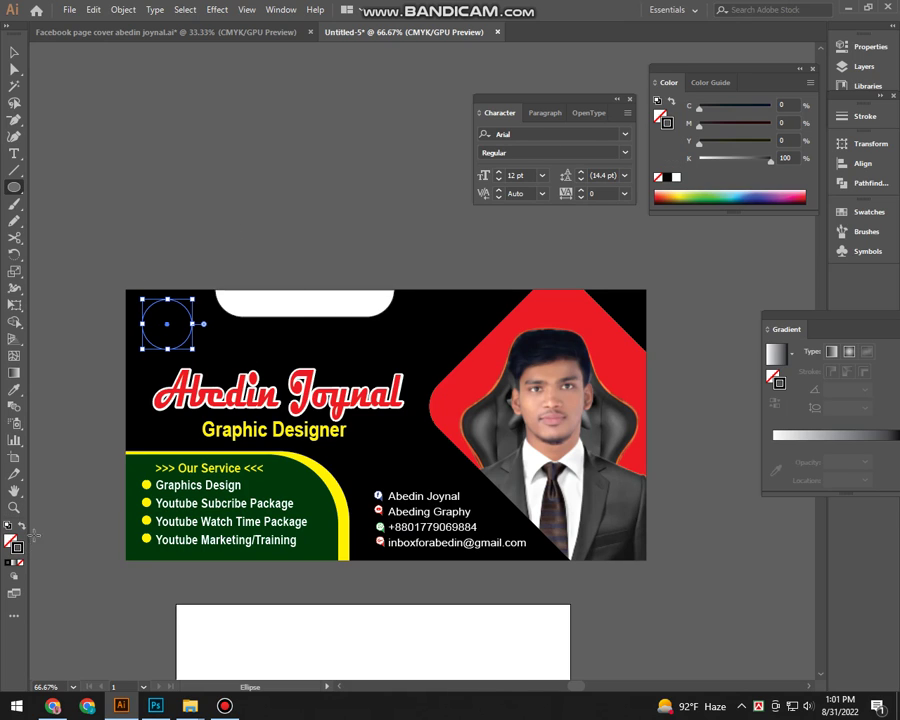
pyautogui.click(728, 160)
# Draw a smaller circle to its right, filled with the panel's dark green via Eyedropper
pyautogui.moveTo(222, 305)
pyautogui.mouseDown()
pyautogui.moveTo(255, 325)
pyautogui.moveTo(246, 322)
pyautogui.moveTo(250, 345)
pyautogui.mouseUp()
pyautogui.press('i')
pyautogui.click(295, 482)
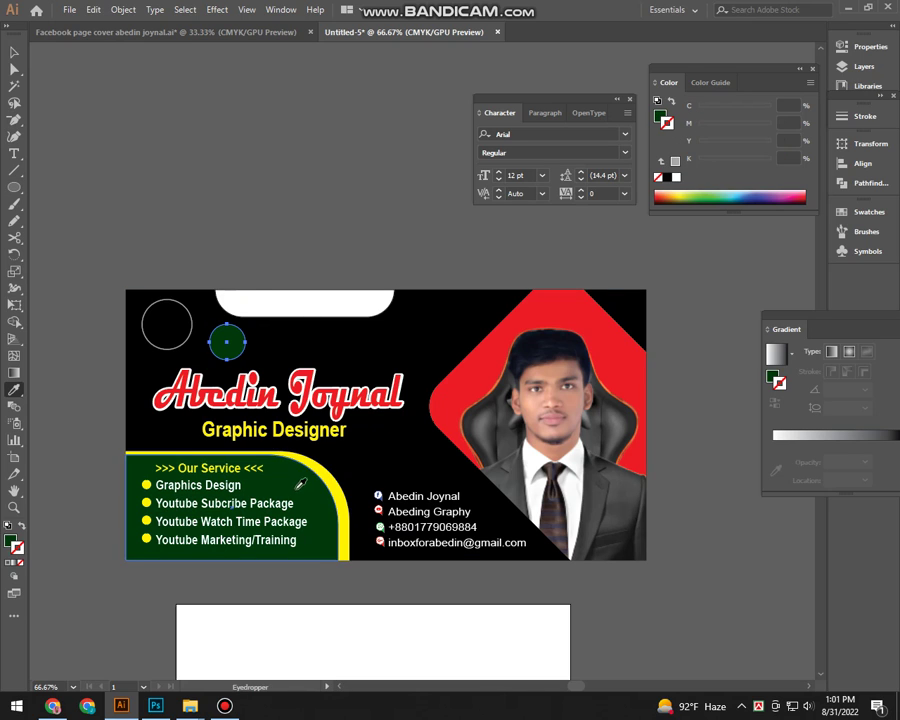
pyautogui.press('v')
pyautogui.click(328, 198)
pyautogui.moveTo(328, 198); pyautogui.dragTo(316, 150)
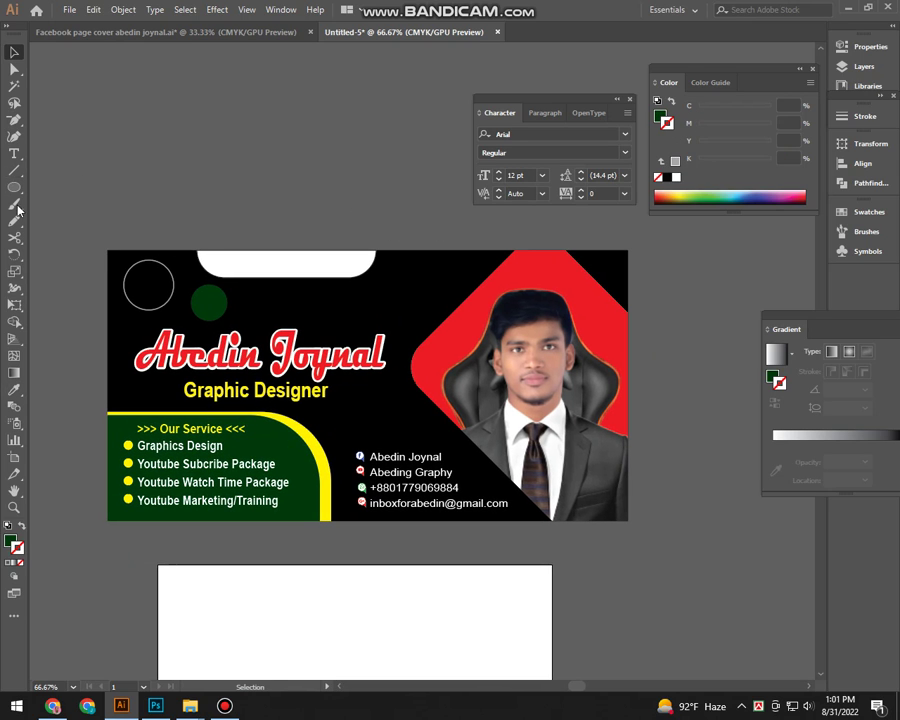
# Draw a small dark green star near the top of the card
pyautogui.moveTo(14, 187); pyautogui.dragTo(76, 252)
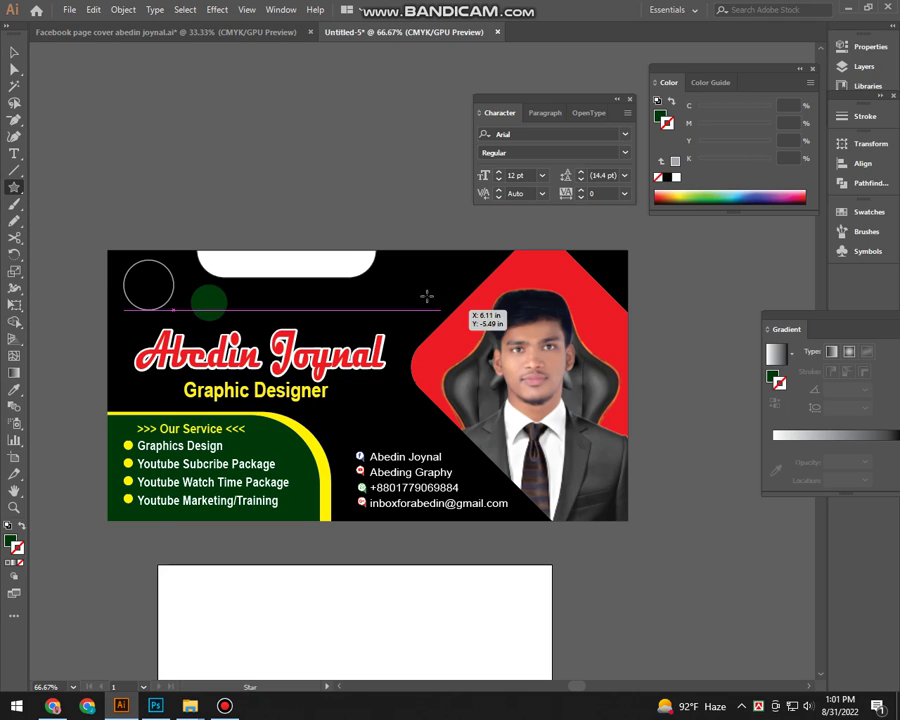
pyautogui.moveTo(386, 297); pyautogui.dragTo(400, 312)
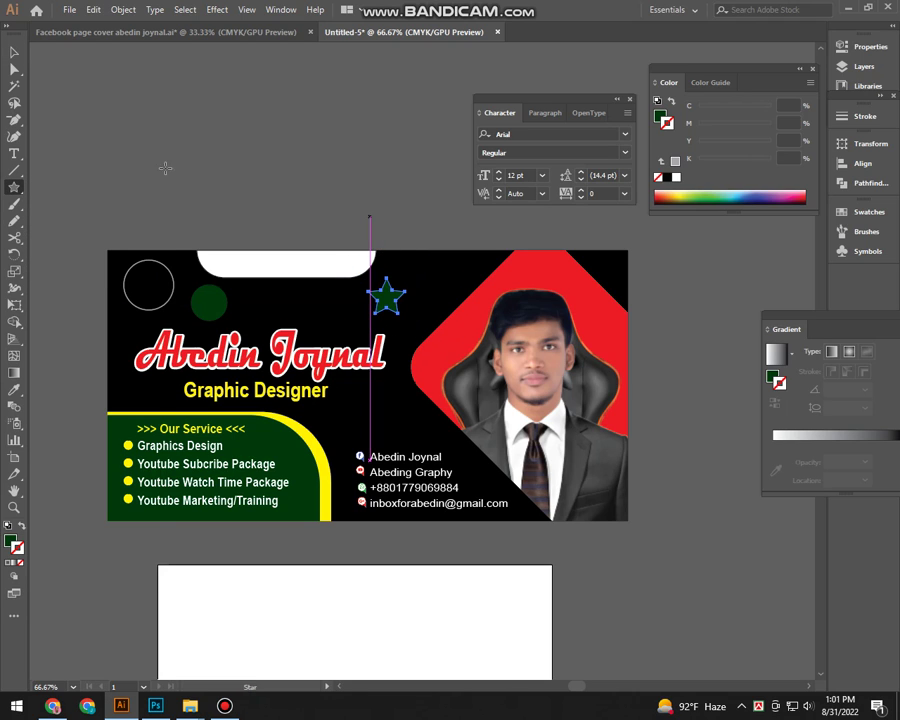
pyautogui.press('v')
pyautogui.click(295, 139)
pyautogui.hscroll(-2, 369, 165)
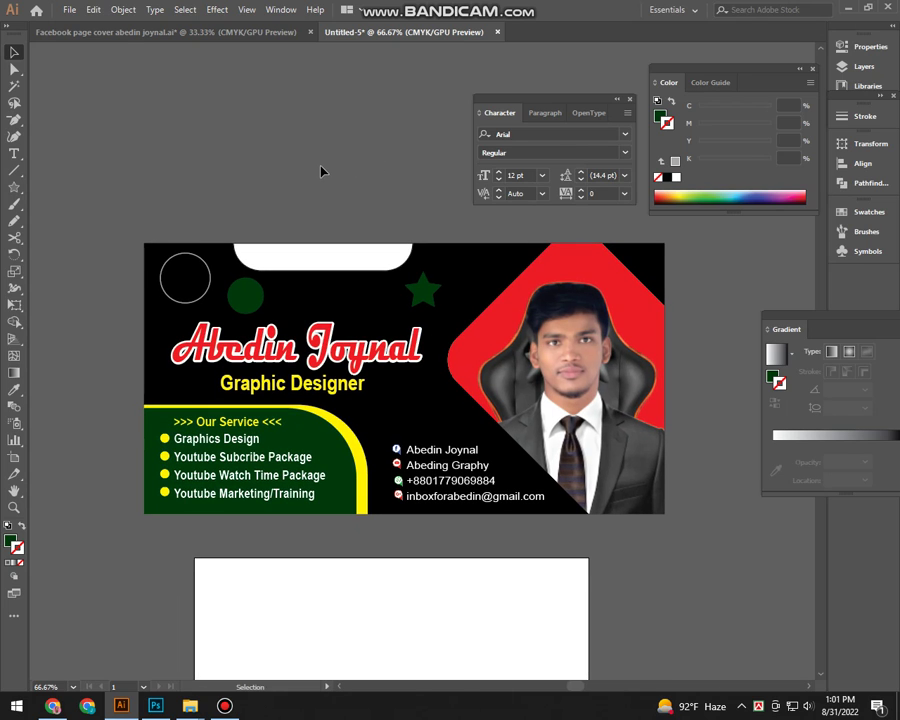
pyautogui.click(513, 316)
pyautogui.click(698, 306)
pyautogui.hscroll(1, 702, 312)
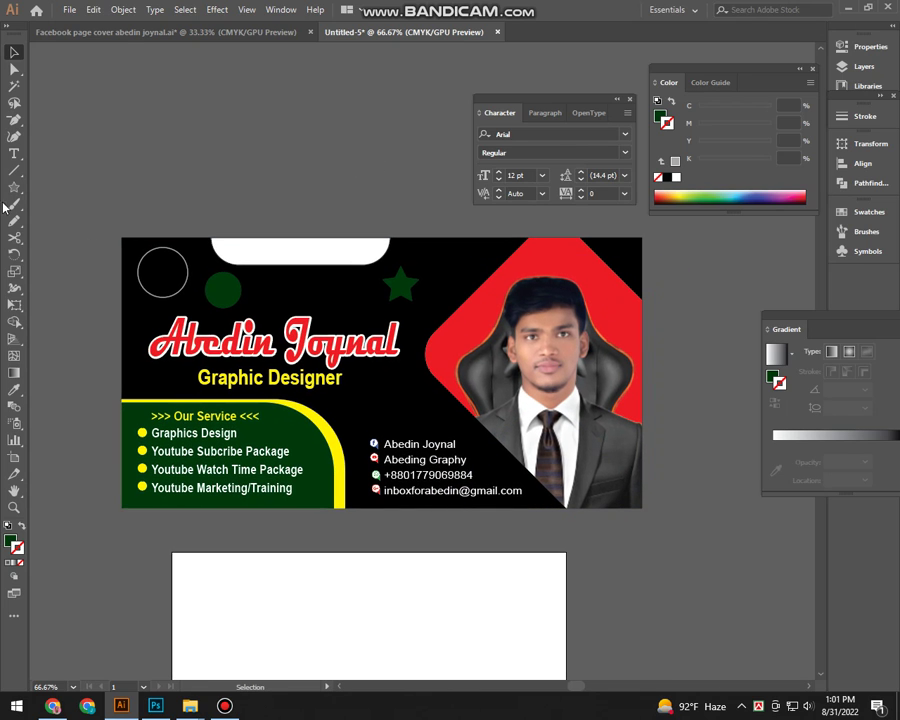
# Isolate the red rounded-rectangle clipping path from the portrait group on the card
pyautogui.click(590, 266)
pyautogui.click(577, 255)
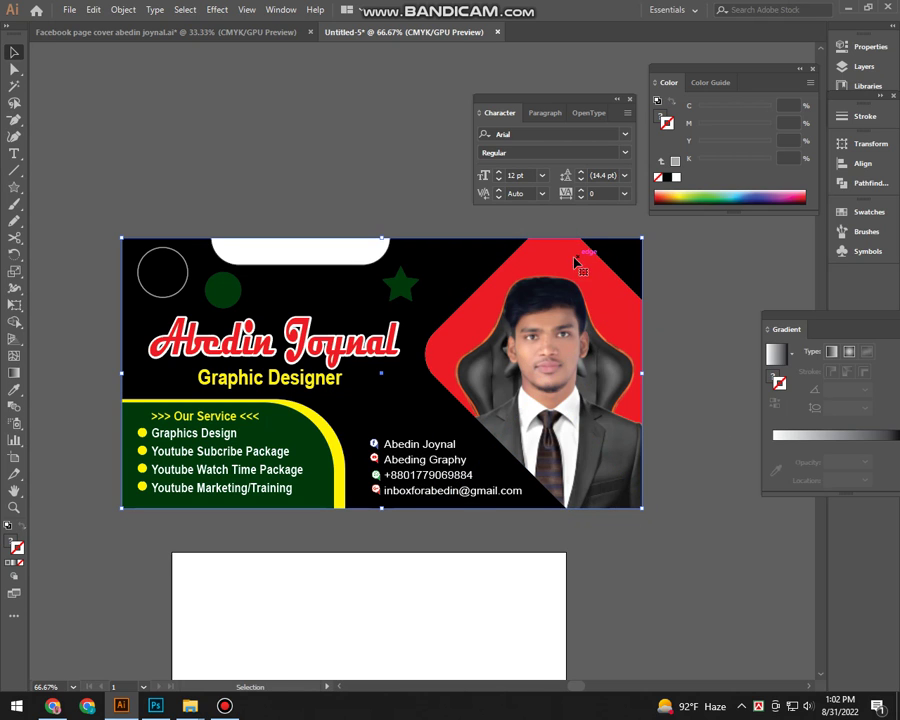
pyautogui.moveTo(571, 266)
pyautogui.mouseDown()
pyautogui.moveTo(395, 192)
pyautogui.moveTo(493, 195)
pyautogui.mouseUp()
pyautogui.rightClick(461, 298)
pyautogui.click(531, 401)
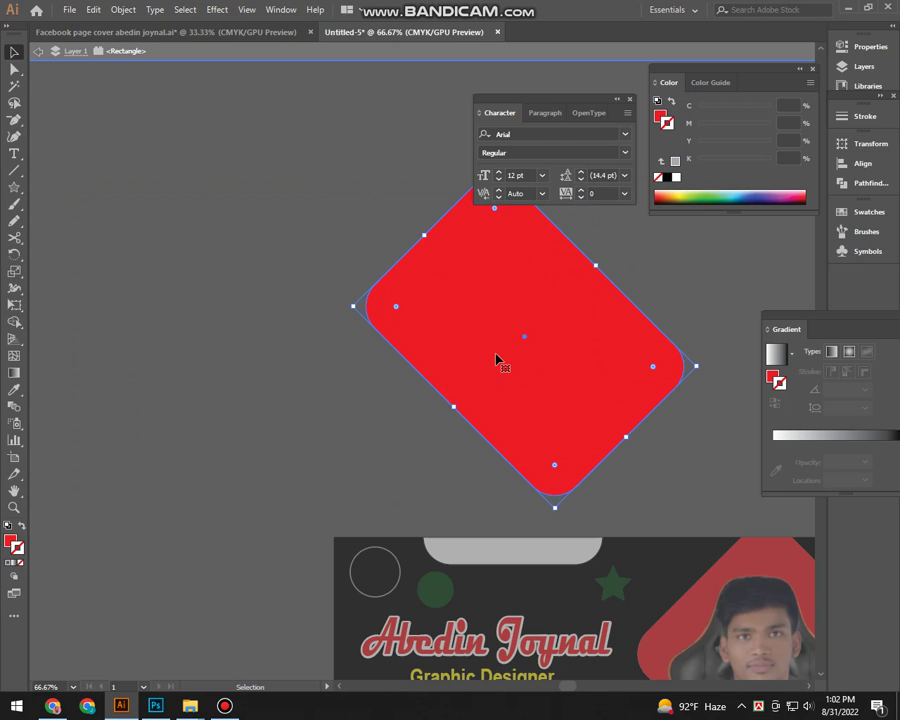
pyautogui.hotkey('ctrl', 'z')
pyautogui.hotkey('ctrl', 'z')
pyautogui.hotkey('ctrl', 'z')
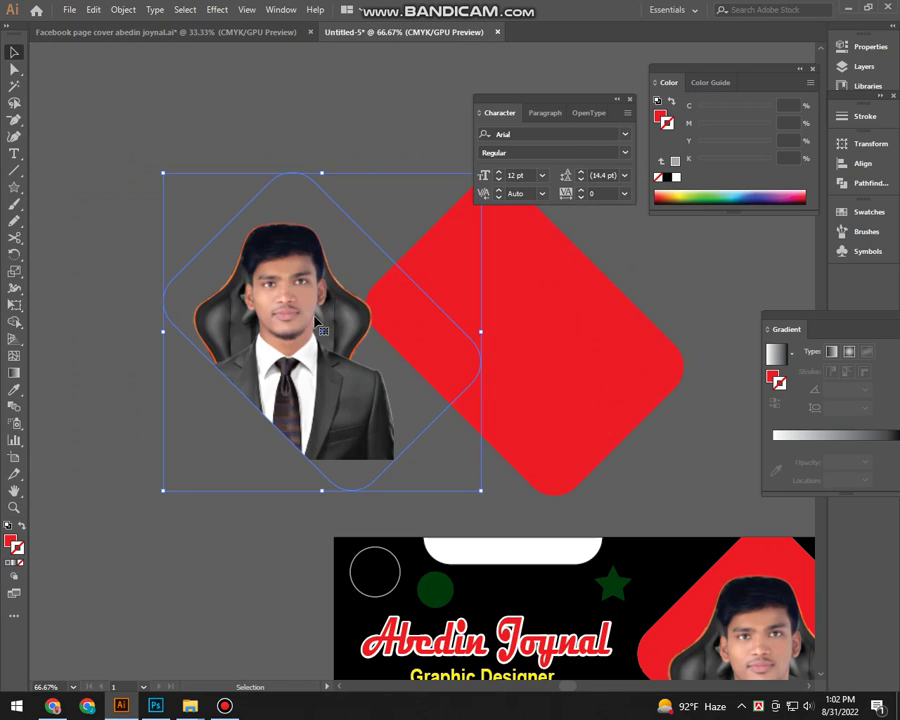
pyautogui.hotkey('ctrl', 'z')
# Move the red rounded rectangle off the artboard to the right of the card
pyautogui.moveTo(451, 341); pyautogui.dragTo(286, 307)
pyautogui.moveTo(424, 335); pyautogui.dragTo(444, 327)
pyautogui.hotkey('ctrl', '-')
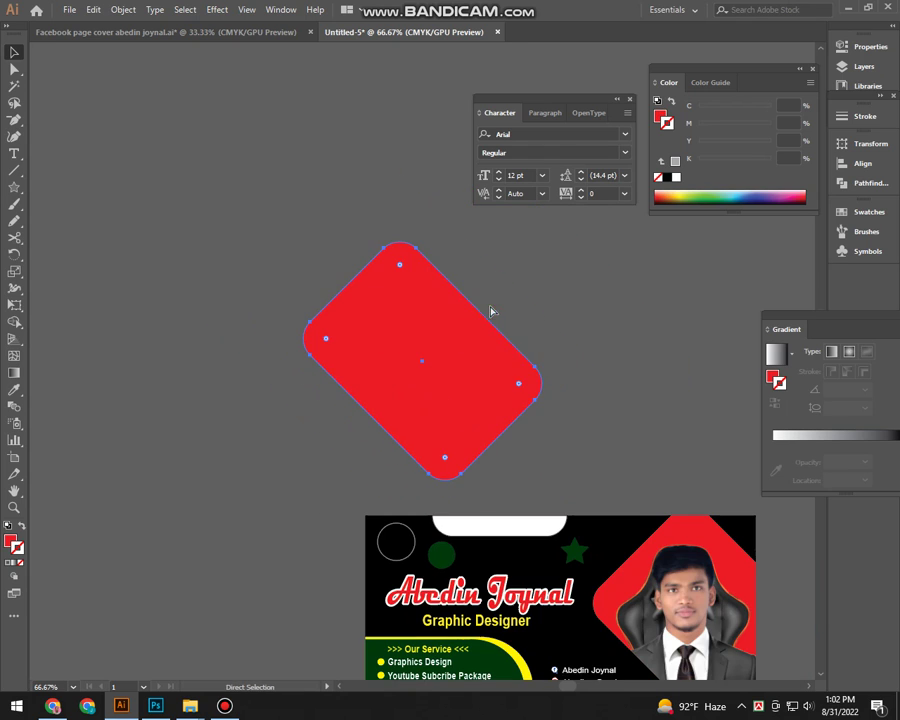
pyautogui.moveTo(608, 354); pyautogui.dragTo(474, 269)
pyautogui.hotkey('ctrl', '-')
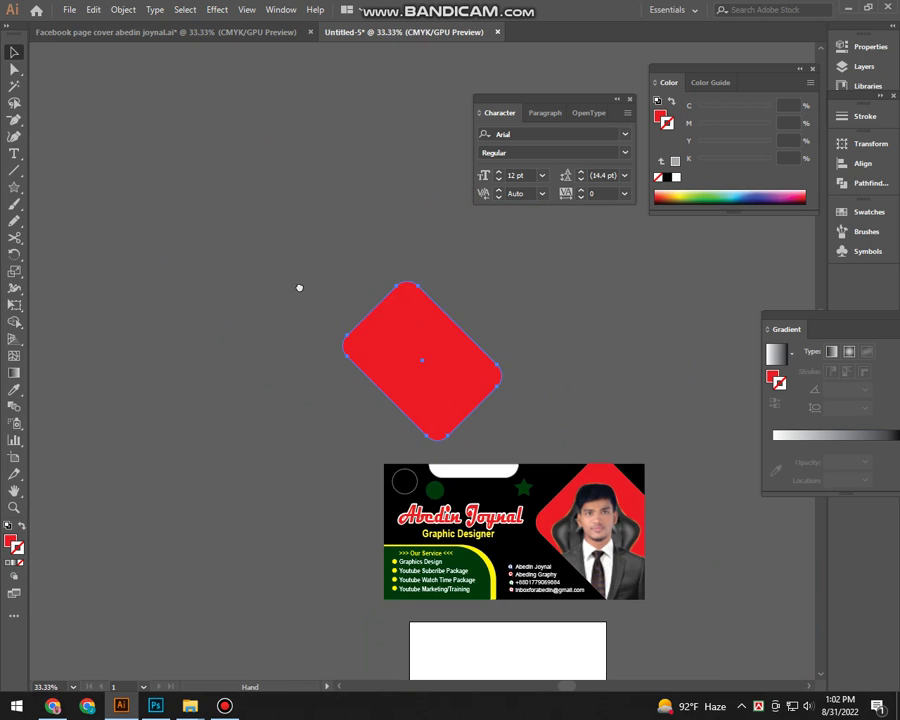
pyautogui.moveTo(480, 355); pyautogui.dragTo(353, 227)
pyautogui.moveTo(104, 116); pyautogui.dragTo(366, 249)
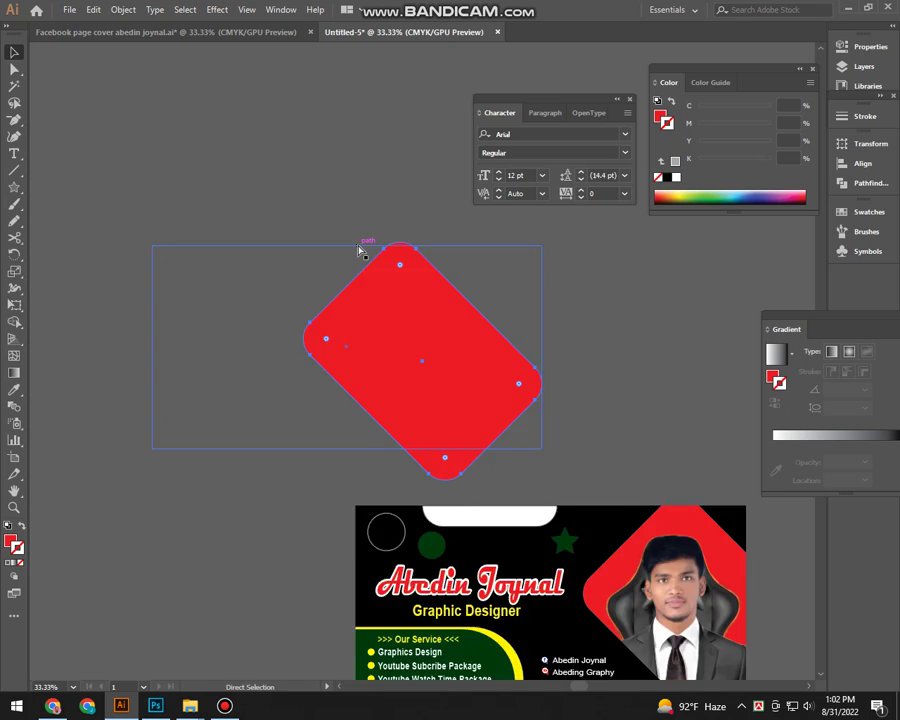
pyautogui.moveTo(260, 195)
pyautogui.mouseDown()
pyautogui.moveTo(661, 453)
pyautogui.moveTo(606, 453)
pyautogui.mouseUp()
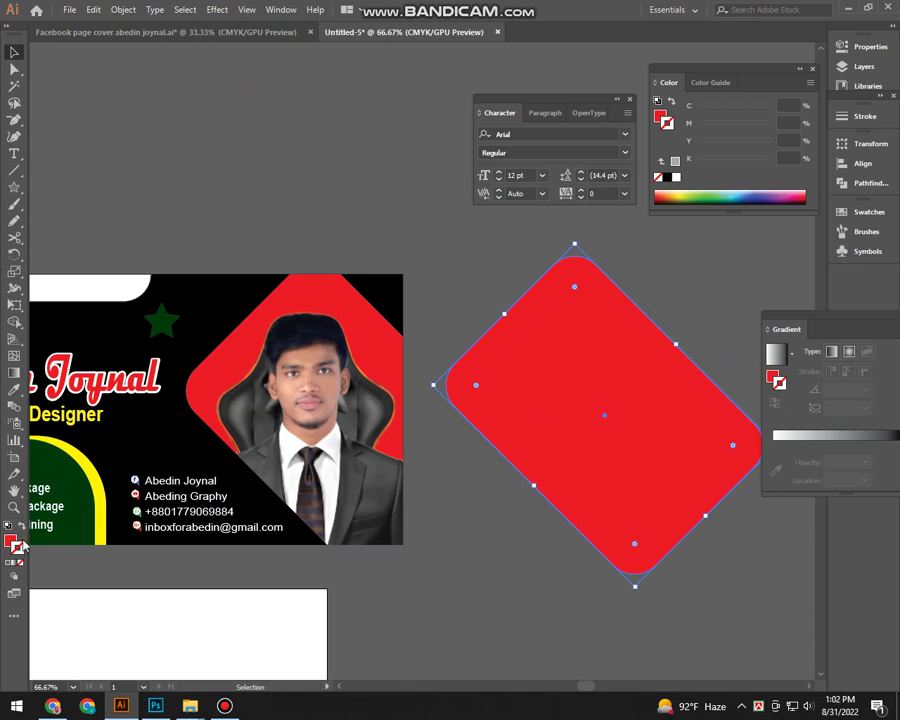
# Remove the shape's red fill and give it a white 10 pt outline
pyautogui.click(25, 540)
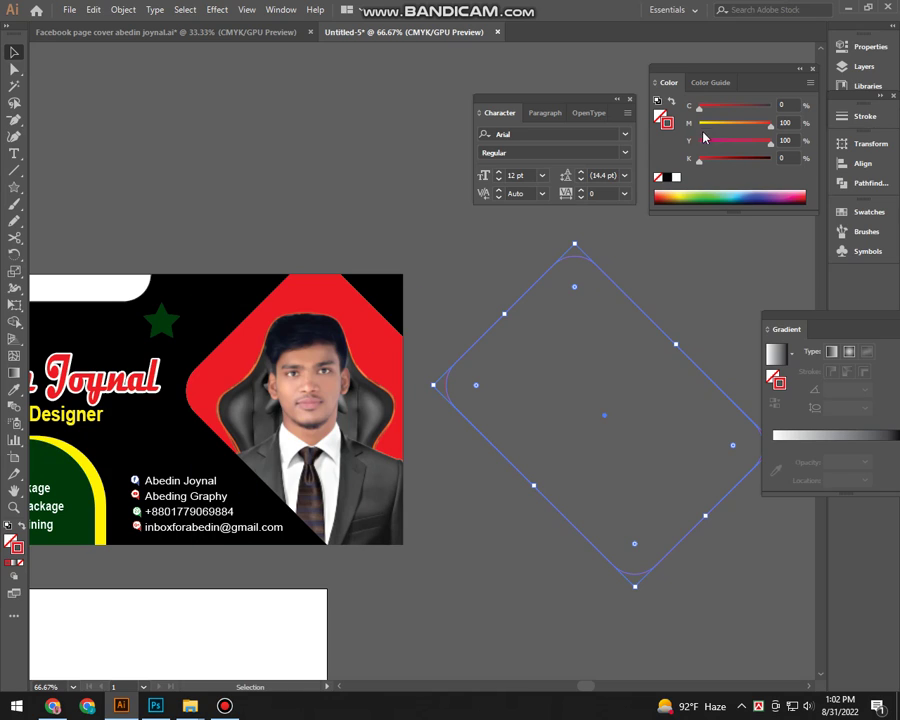
pyautogui.moveTo(770, 123); pyautogui.dragTo(660, 140)
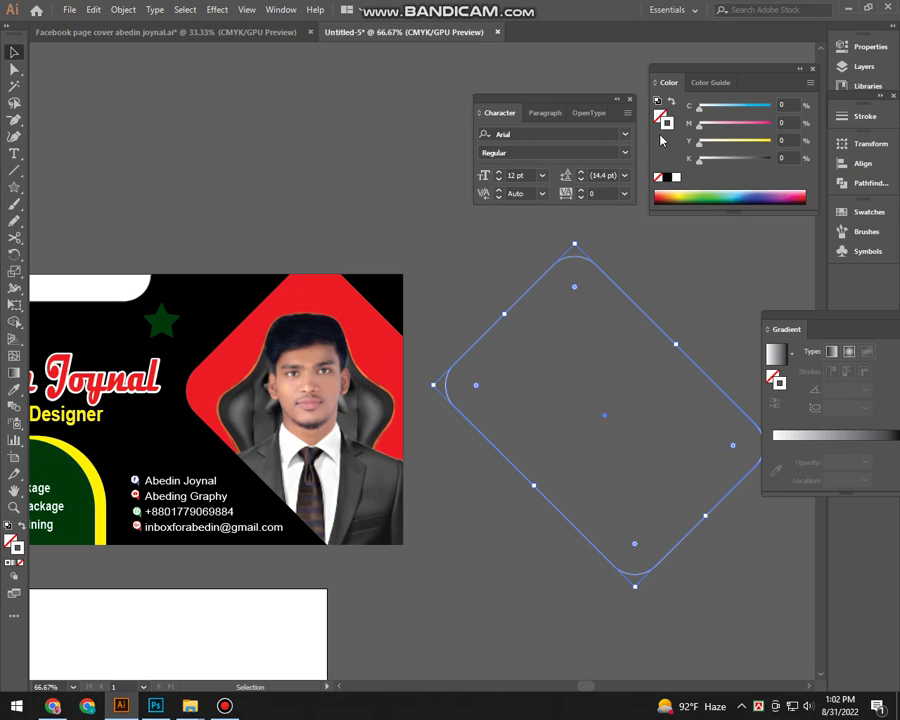
pyautogui.click(860, 116)
pyautogui.click(724, 130)
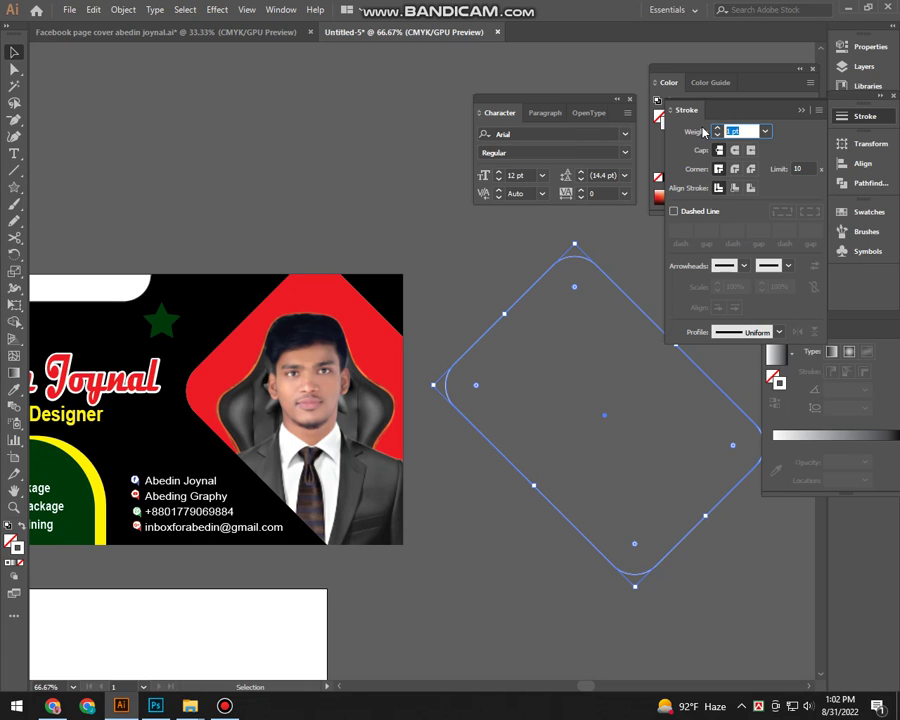
pyautogui.write('10')
pyautogui.press('Return')
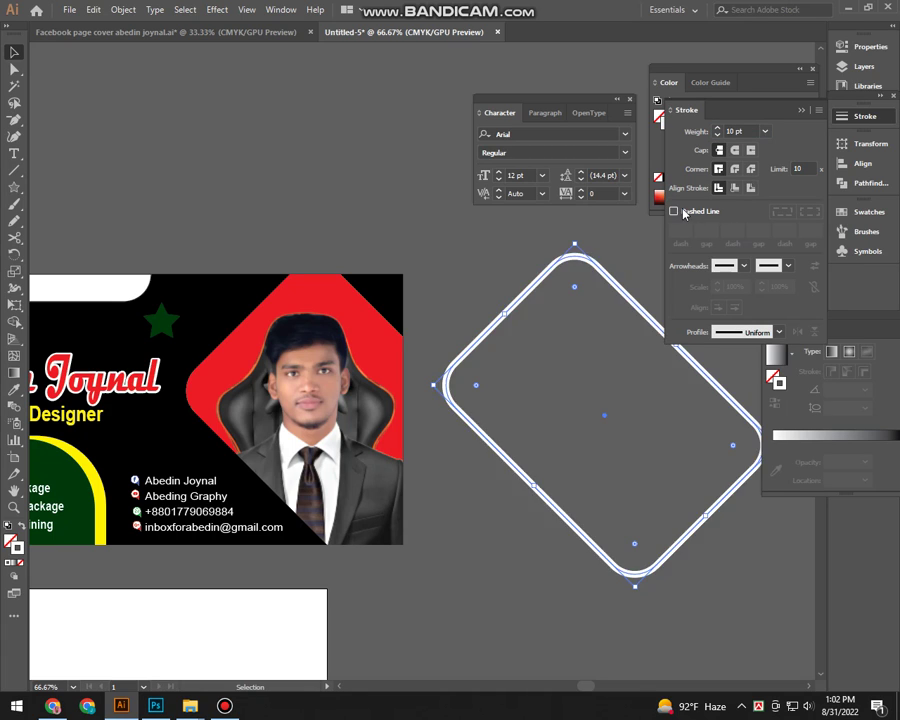
# Make the outline a 15 pt dashed line with round caps and round joins
pyautogui.click(697, 213)
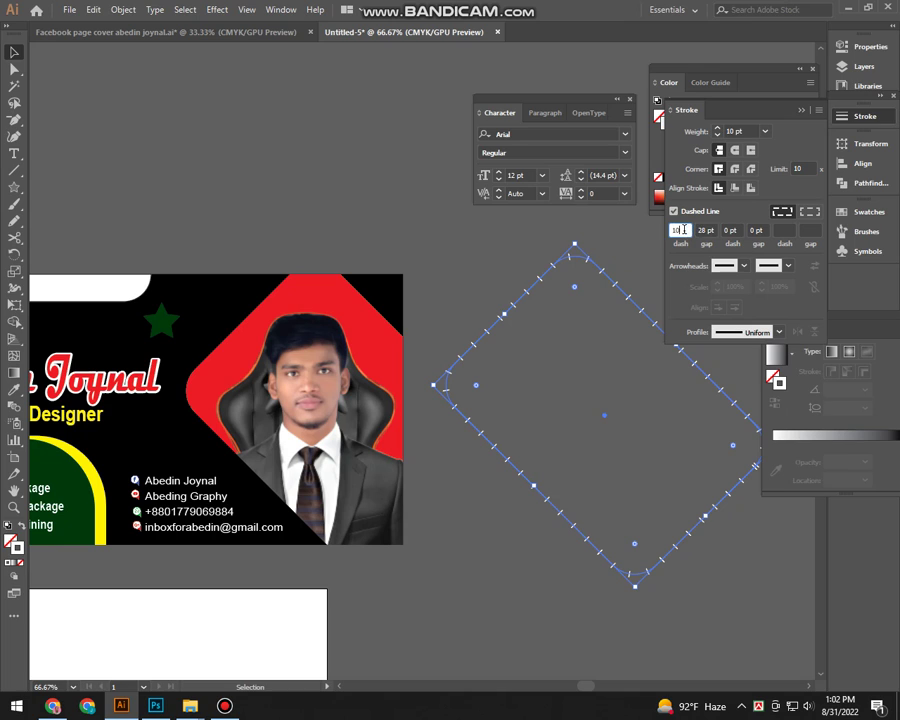
pyautogui.write('15')
pyautogui.press('Return')
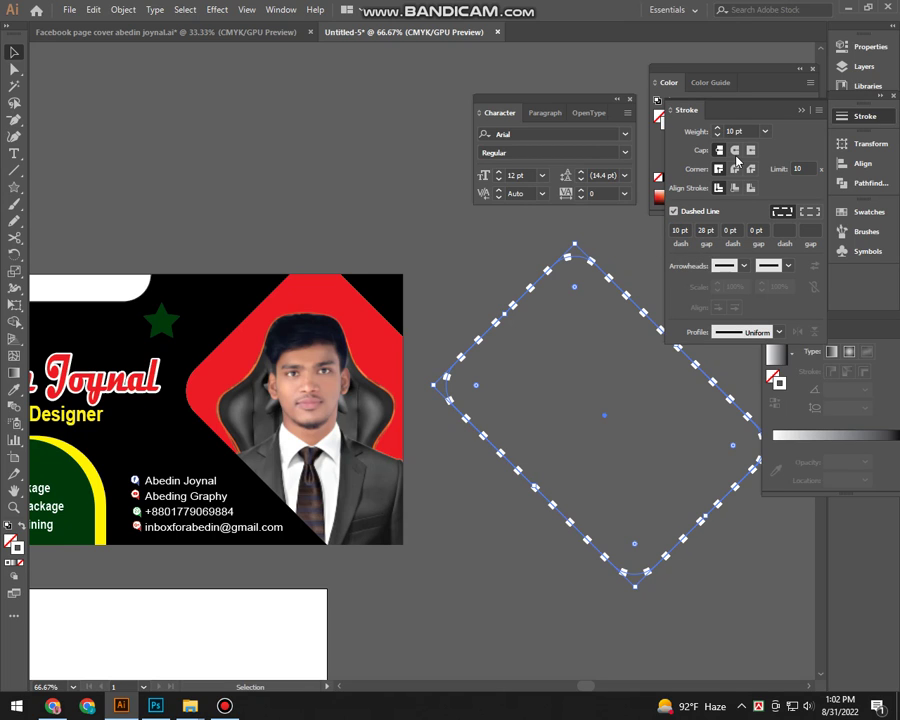
pyautogui.click(738, 150)
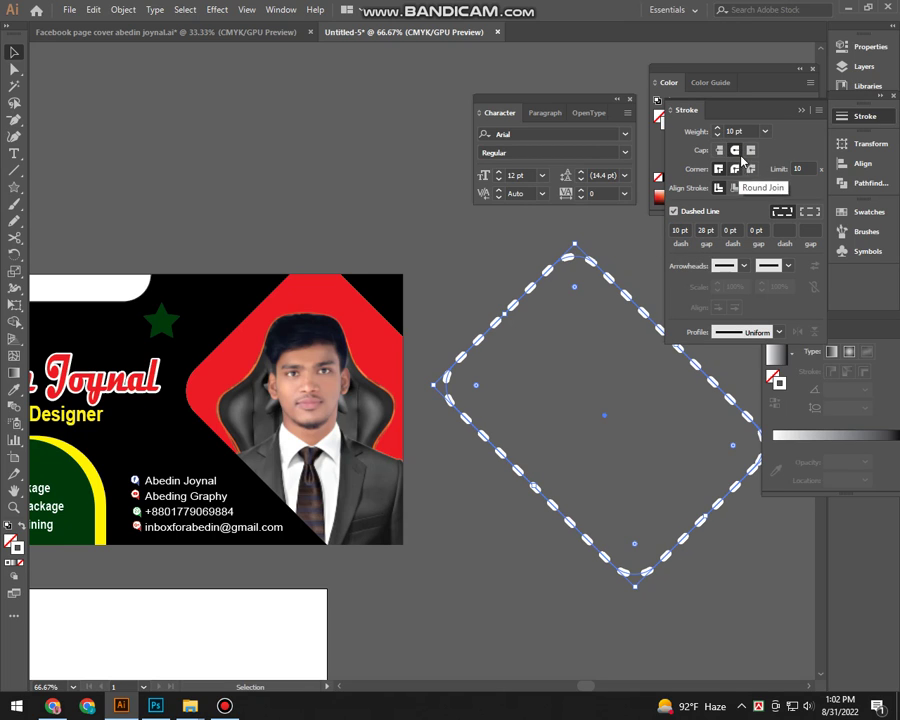
pyautogui.click(735, 169)
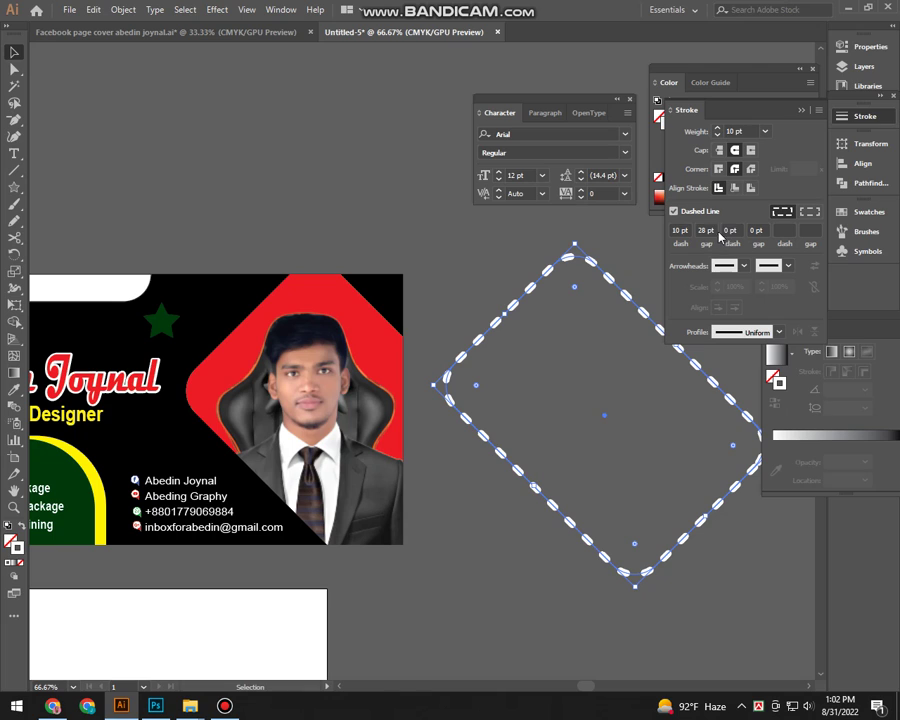
# Set the dash length to 0 pt so the round-capped dashes become dots
pyautogui.moveTo(684, 230); pyautogui.dragTo(658, 230)
pyautogui.press('Return')
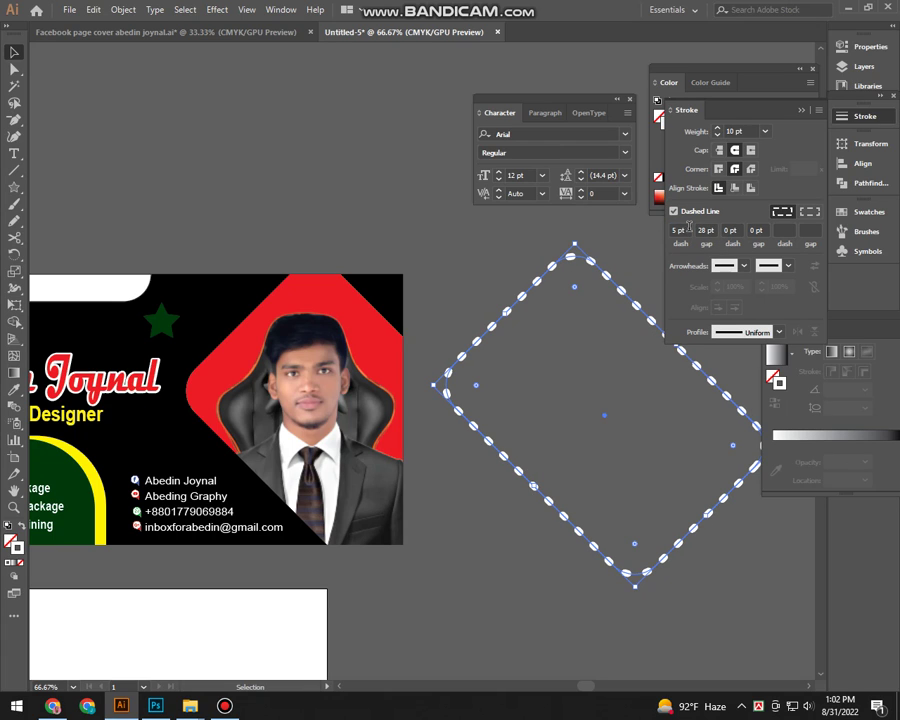
pyautogui.write('0')
pyautogui.press('Return')
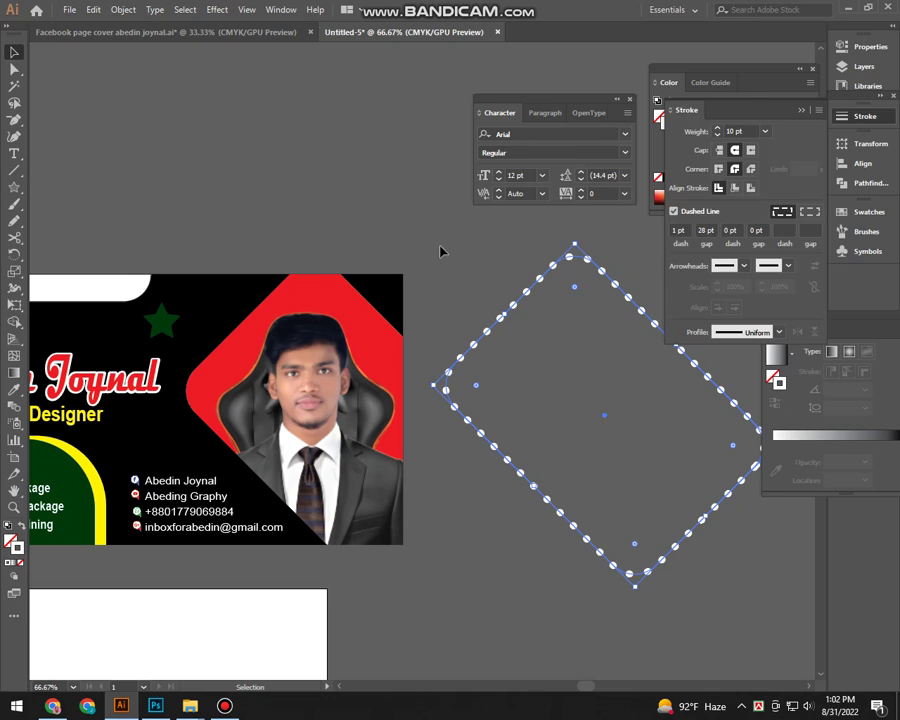
pyautogui.click(438, 250)
pyautogui.moveTo(451, 243); pyautogui.dragTo(580, 242)
pyautogui.press('Tab')
# Move the dotted diamond onto the portrait and rotate it slightly to match
pyautogui.press('v')
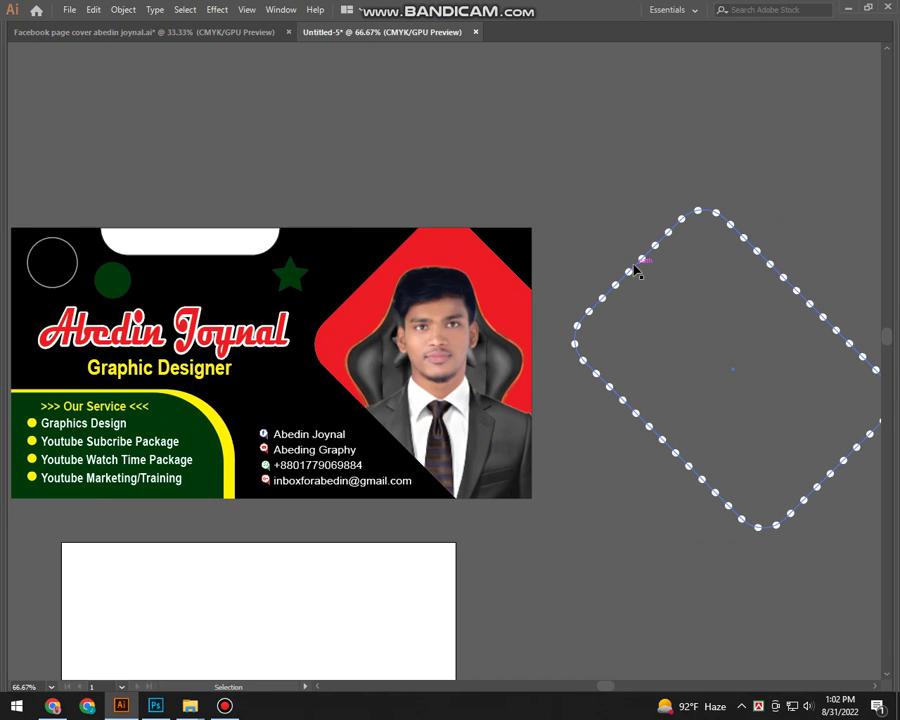
pyautogui.moveTo(636, 266); pyautogui.dragTo(366, 281)
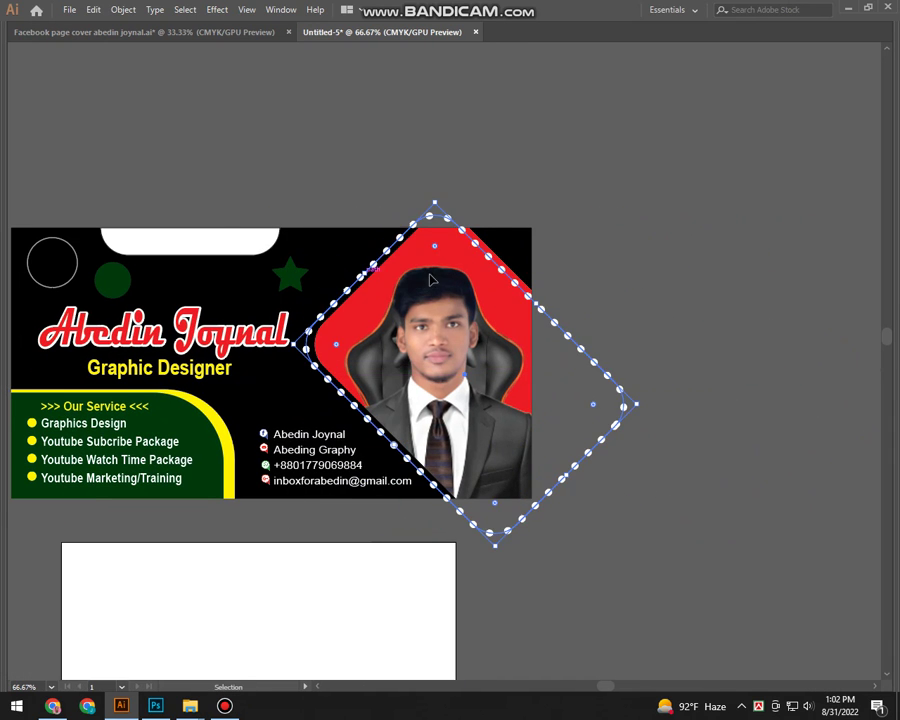
pyautogui.moveTo(539, 299); pyautogui.dragTo(546, 296)
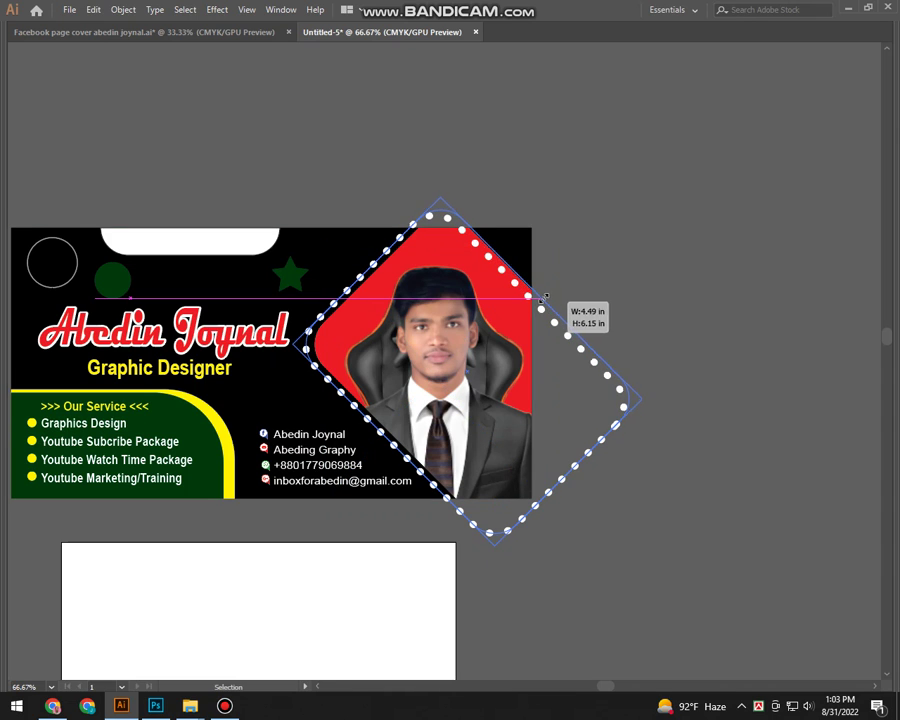
# Delete some right-side and lower segments of the dotted path, then undo the deletions
pyautogui.click(604, 192)
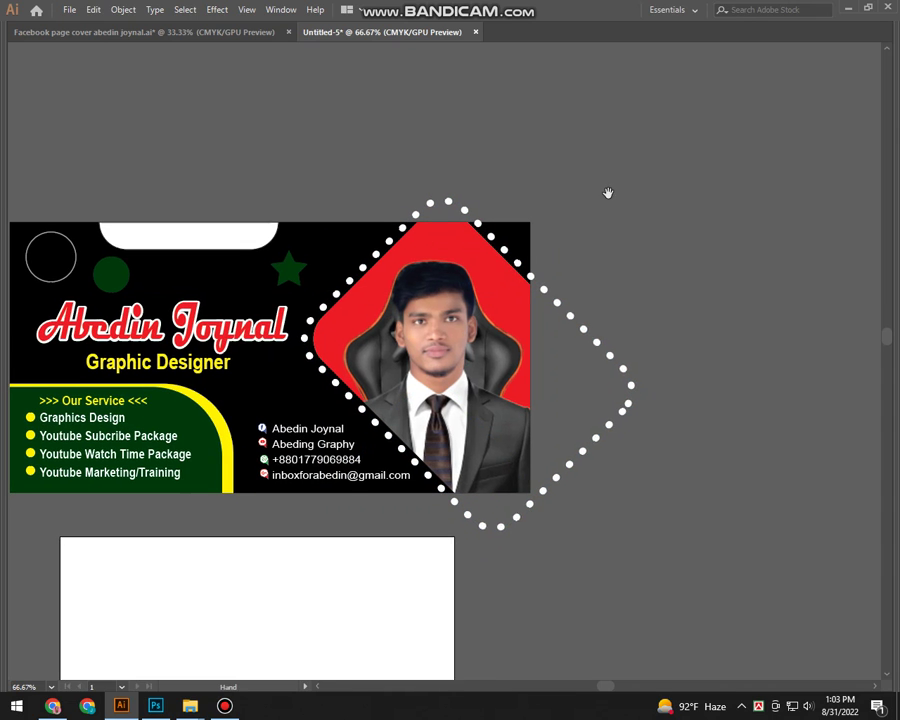
pyautogui.scroll(-3, 684, 225)
pyautogui.click(622, 386)
pyautogui.press('Delete')
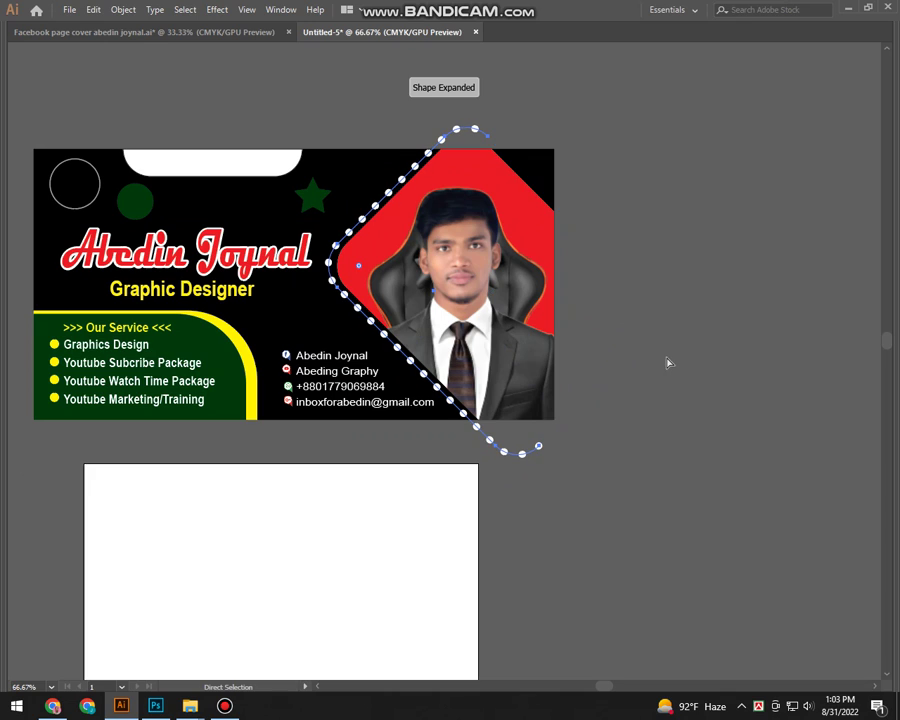
pyautogui.click(632, 380)
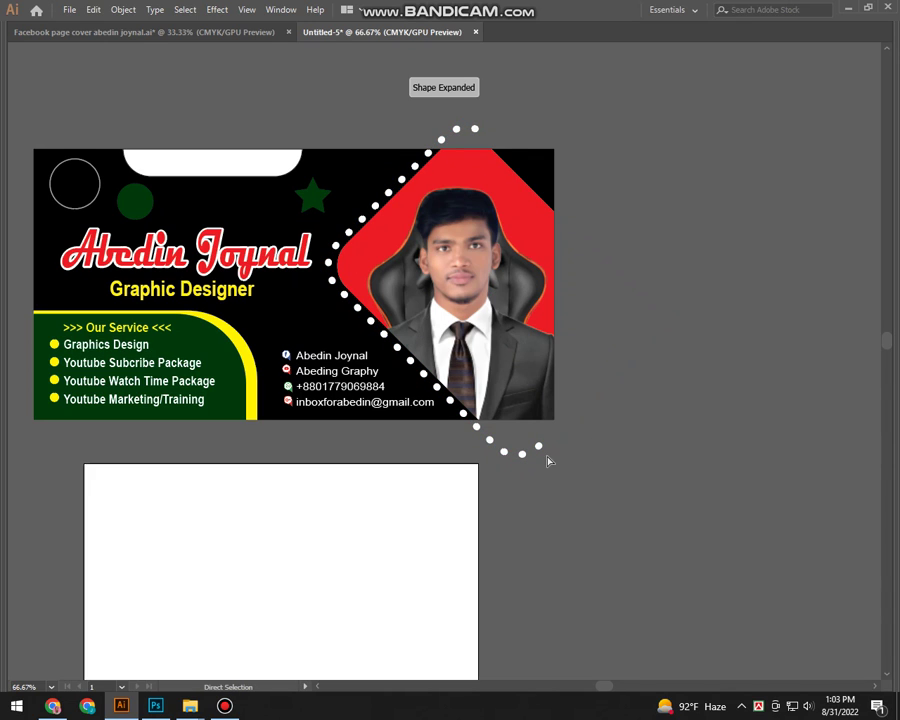
pyautogui.click(543, 450)
pyautogui.press('Delete')
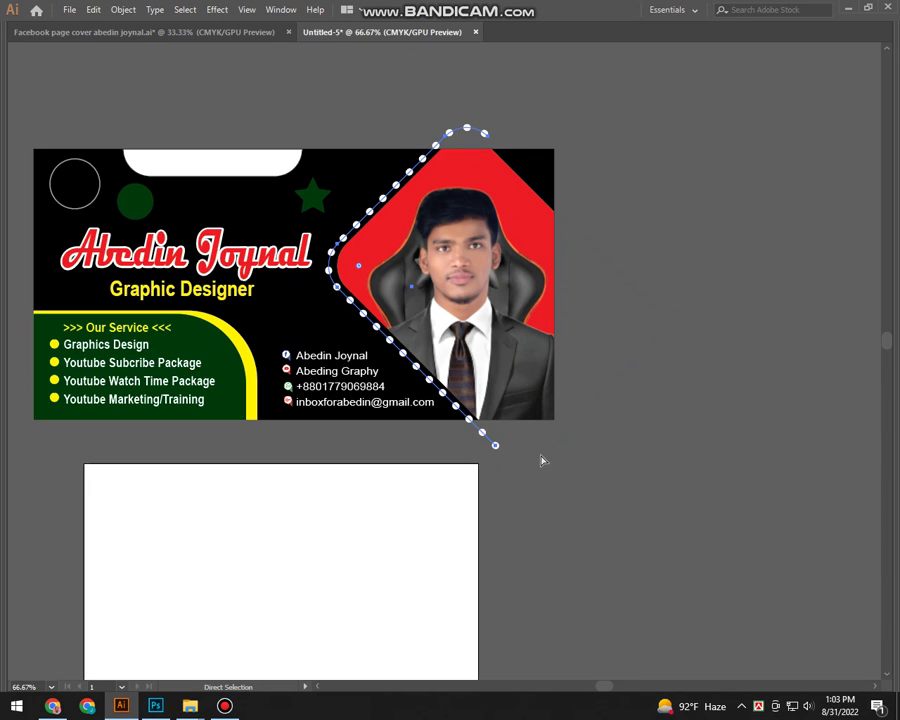
pyautogui.moveTo(506, 457); pyautogui.dragTo(488, 438)
pyautogui.press('Delete')
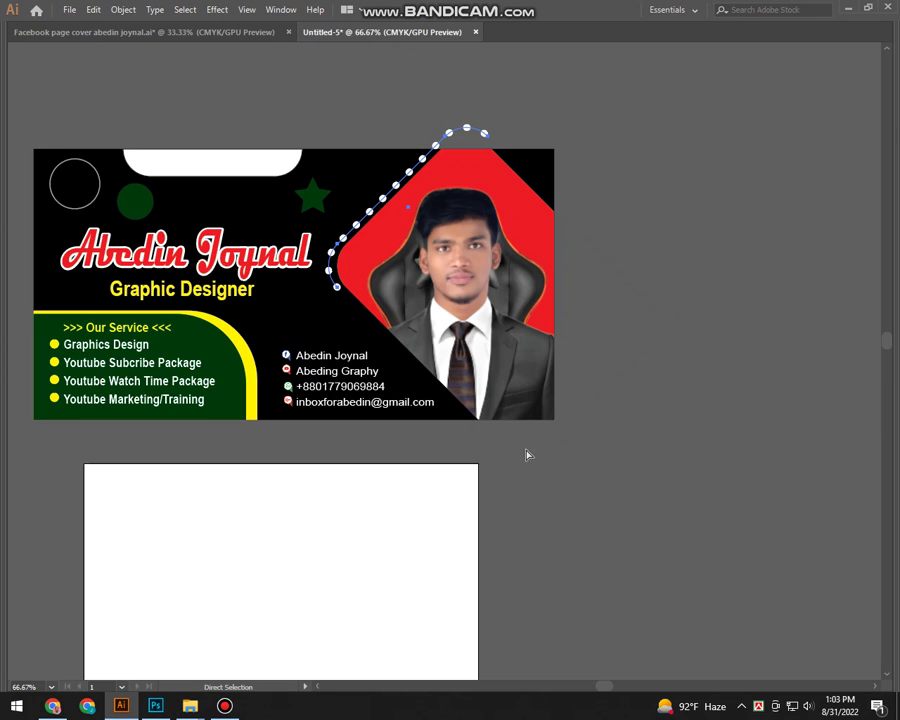
pyautogui.hotkey('ctrl', 'z')
pyautogui.hotkey('ctrl', 'z')
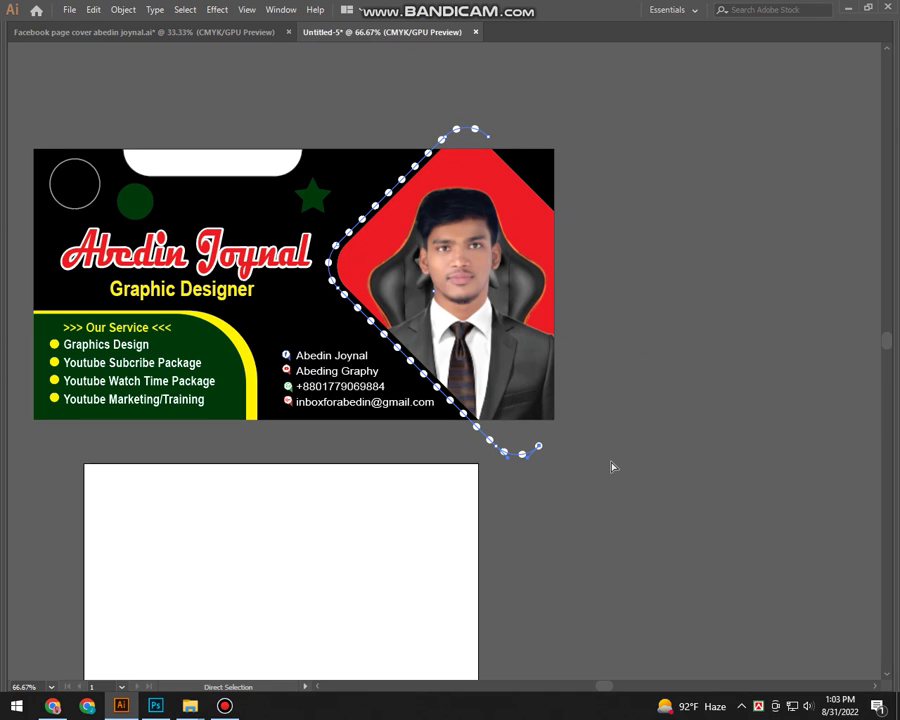
pyautogui.press('v')
pyautogui.hotkey('ctrl', 'z')
pyautogui.press('a')
# Bring the black card background rectangle to the front
pyautogui.moveTo(706, 467); pyautogui.dragTo(780, 508)
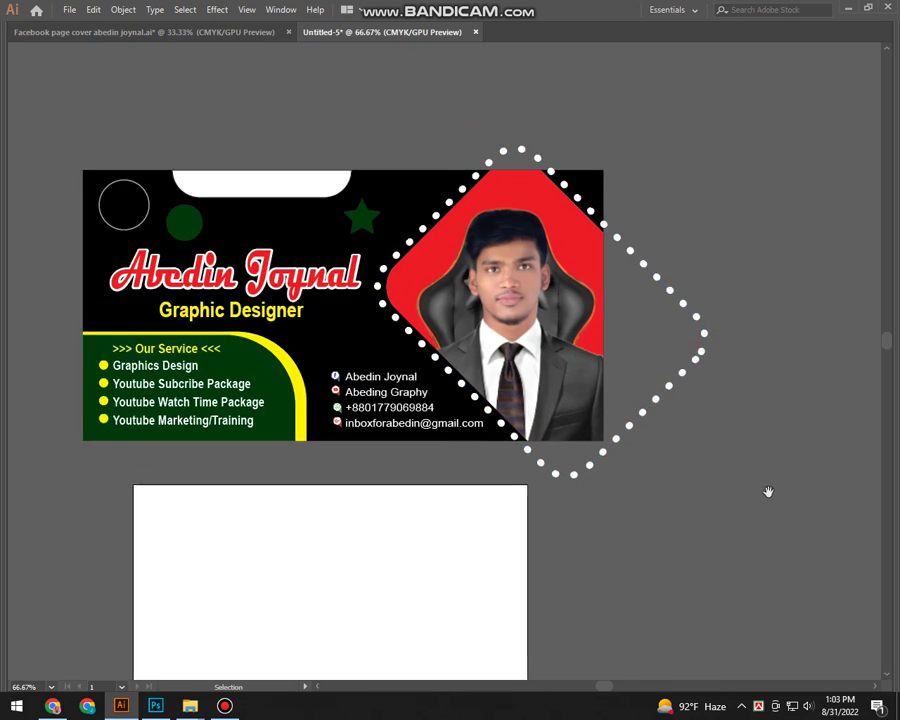
pyautogui.click(115, 251)
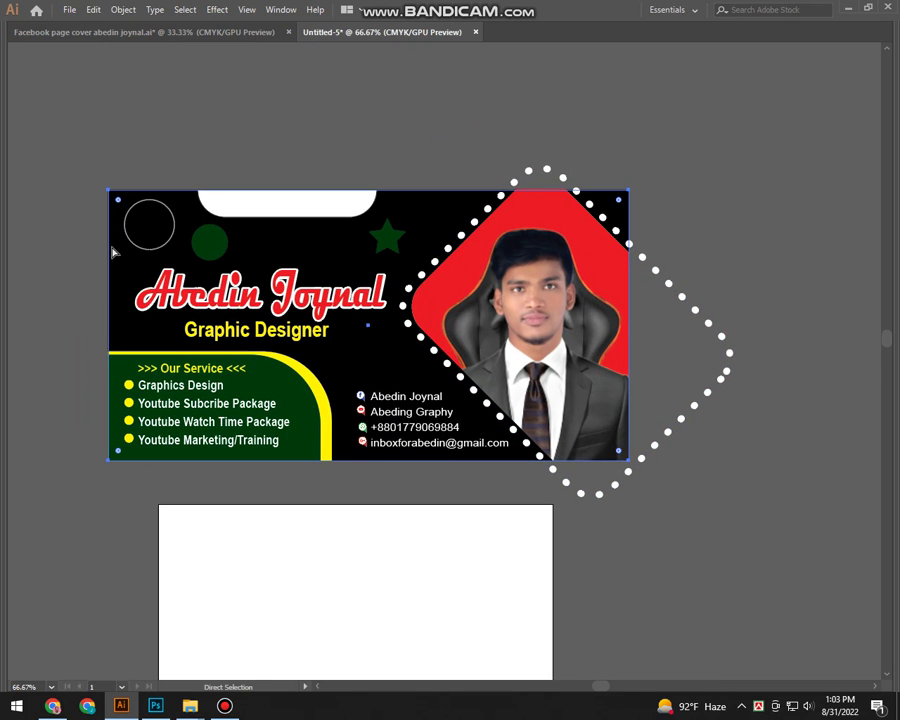
pyautogui.hotkey('ctrl', 'shift', ']')
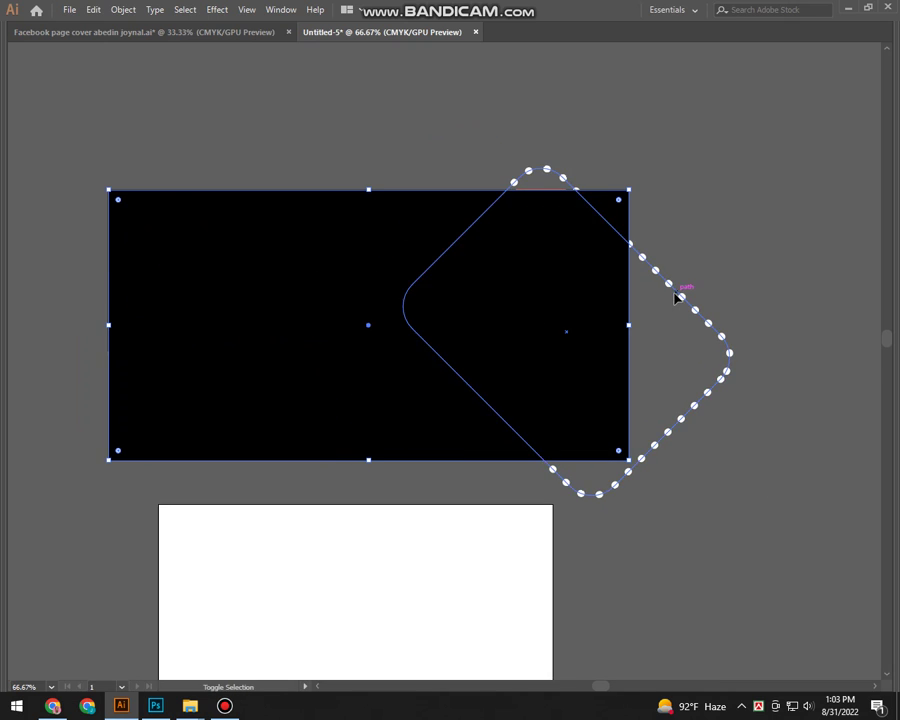
# Make a clipping mask from the black rectangle and dotted diamond, then view the finished cover
pyautogui.keyDown('shift'); pyautogui.click(673, 287); pyautogui.keyUp('shift')
pyautogui.rightClick(675, 288)
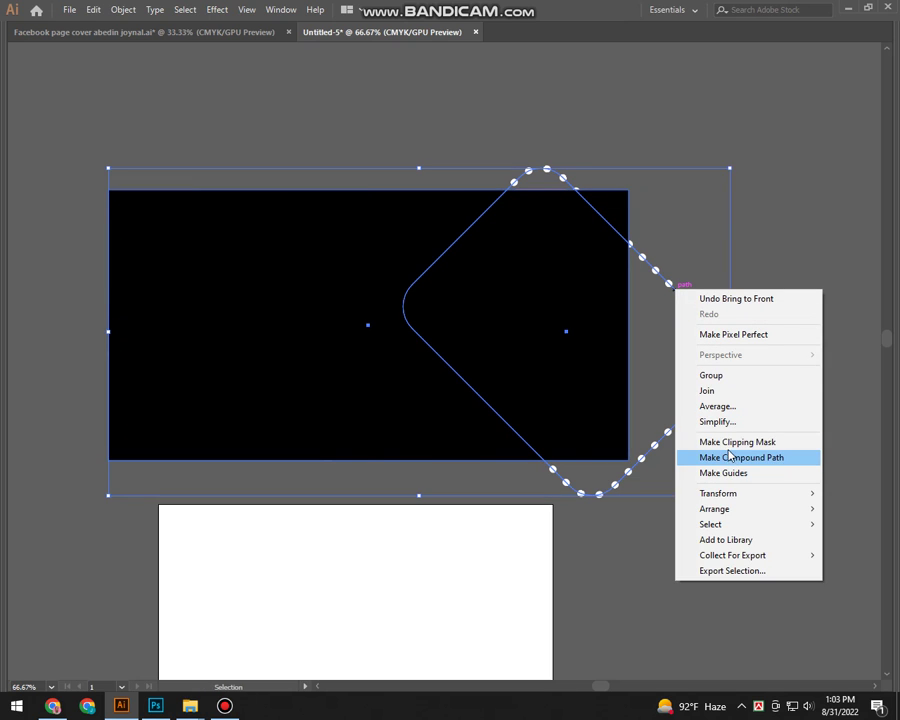
pyautogui.click(731, 442)
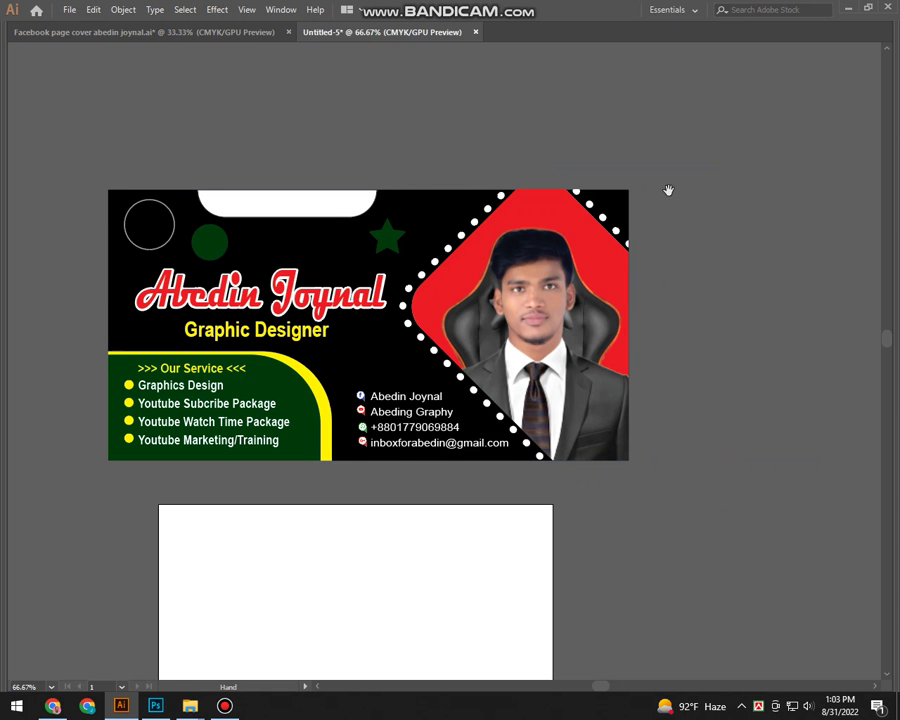
pyautogui.moveTo(668, 190); pyautogui.dragTo(716, 246)
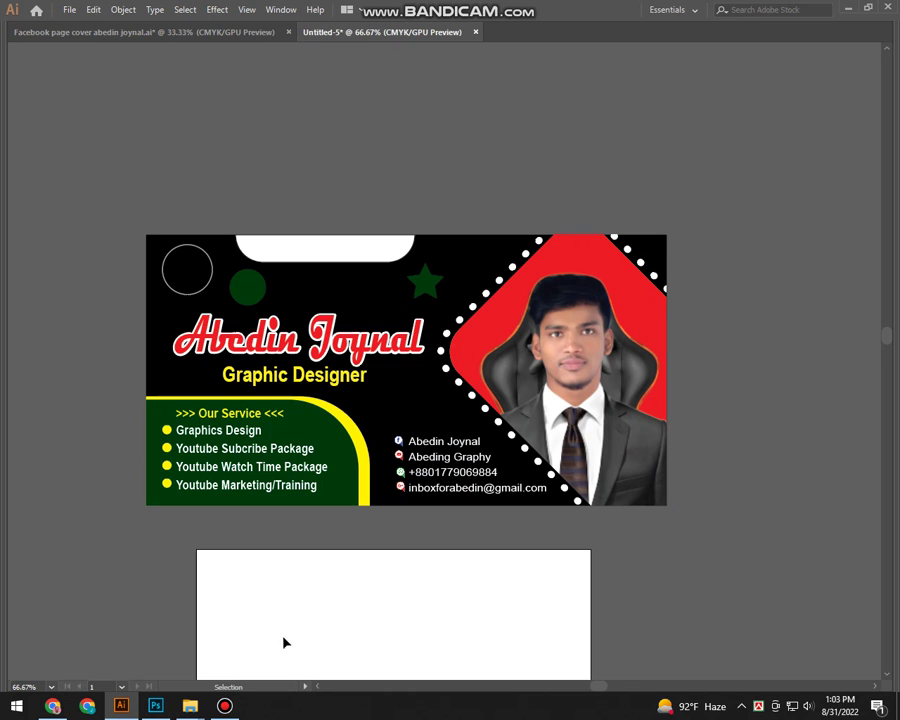
pyautogui.click(224, 706)
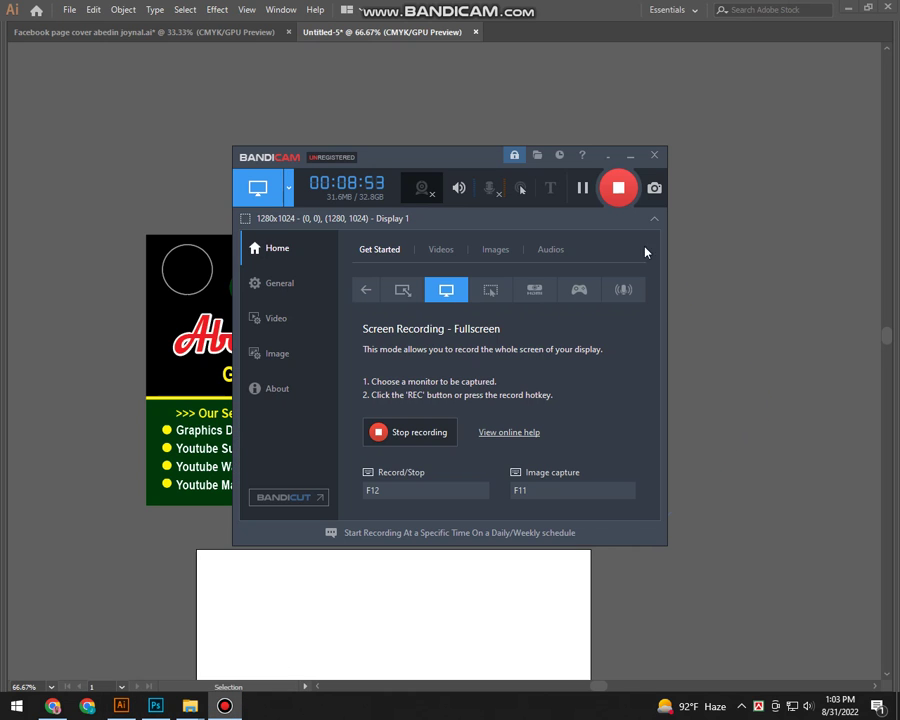
pyautogui.click(605, 157)
pyautogui.press('Tab')
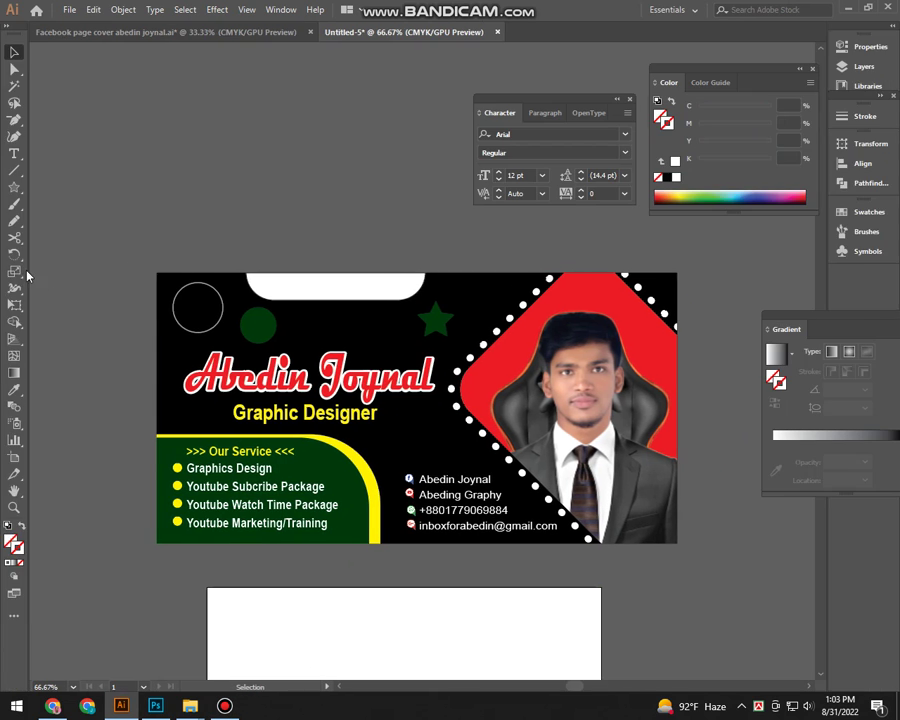
pyautogui.click(14, 153)
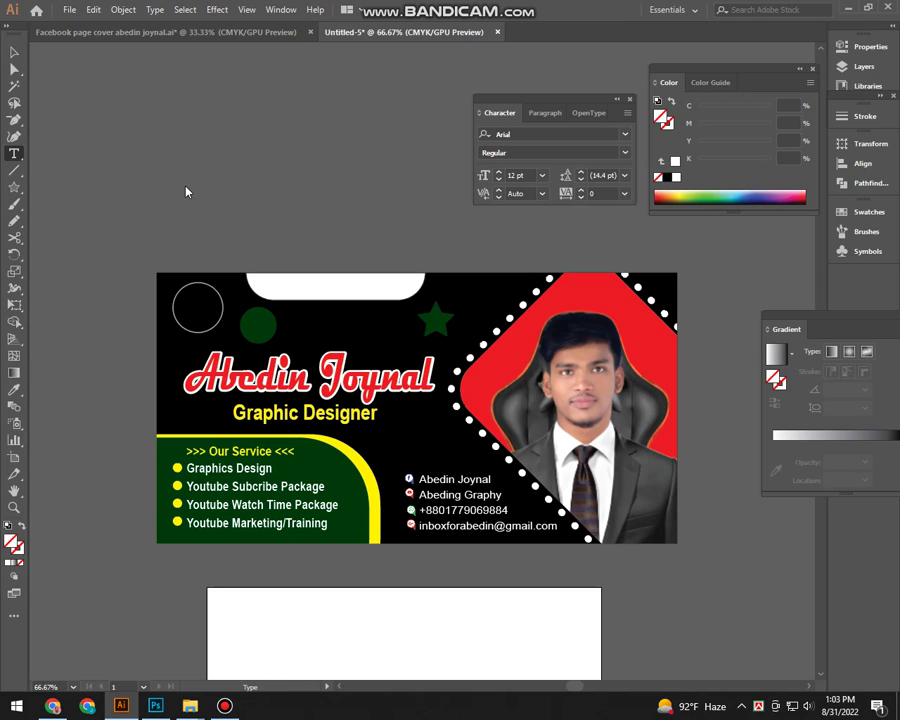
pyautogui.press('BackSpace')
pyautogui.write('Subscribe please')
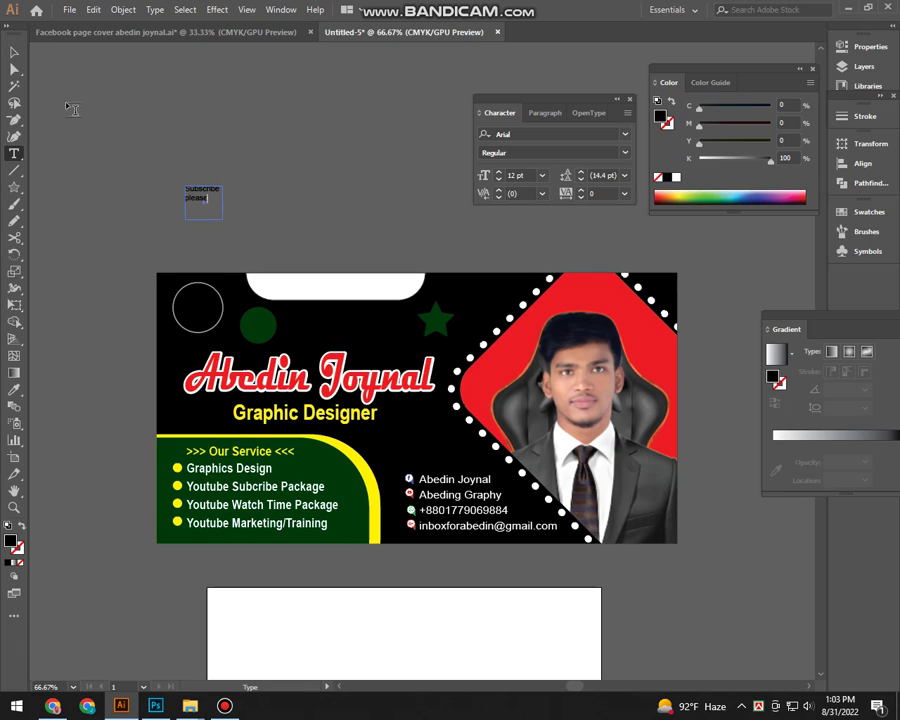
pyautogui.click(14, 51)
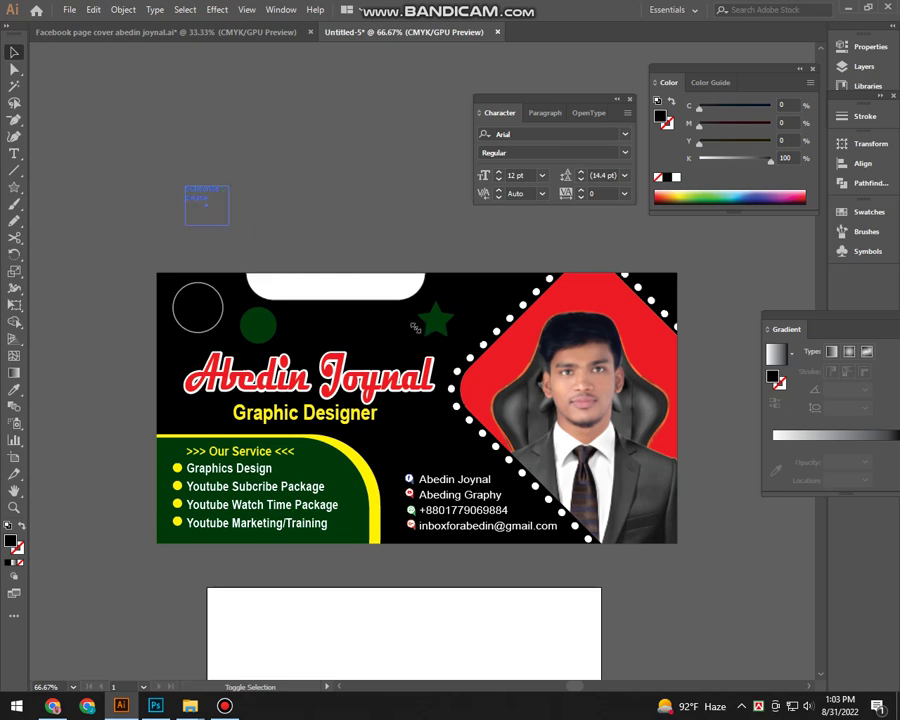
pyautogui.moveTo(222, 229); pyautogui.dragTo(281, 272)
pyautogui.moveTo(220, 206); pyautogui.dragTo(252, 247)
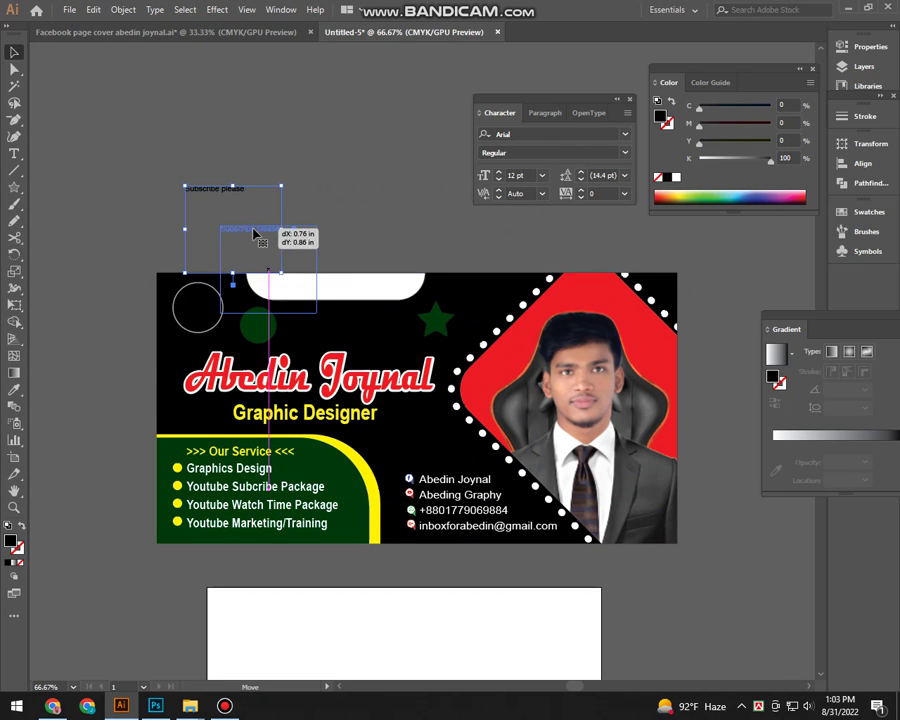
pyautogui.moveTo(316, 310); pyautogui.dragTo(578, 550)
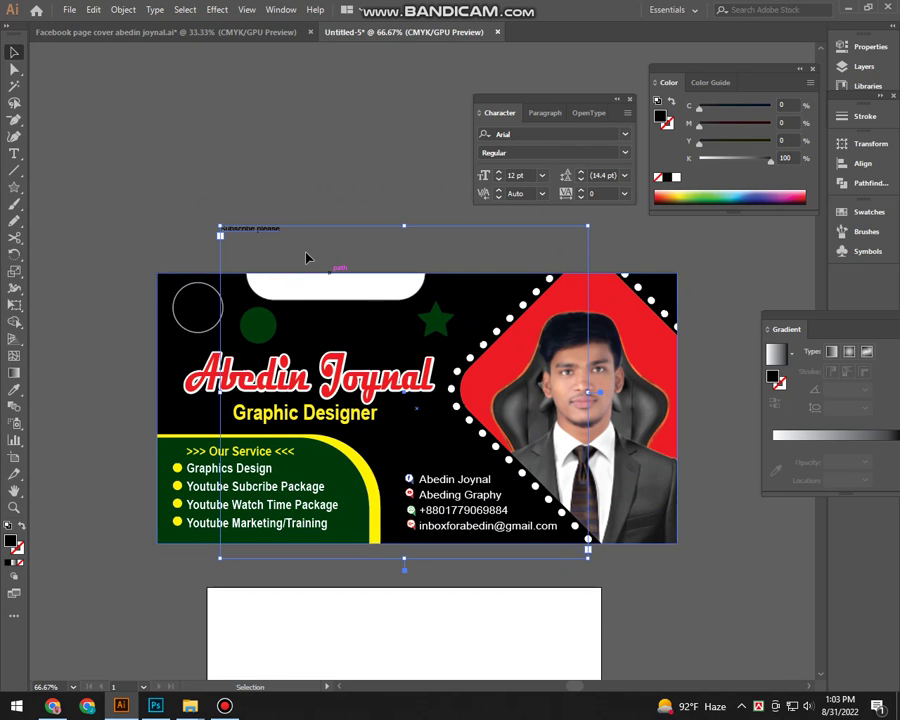
pyautogui.click(233, 175)
pyautogui.click(259, 236)
pyautogui.press('Delete')
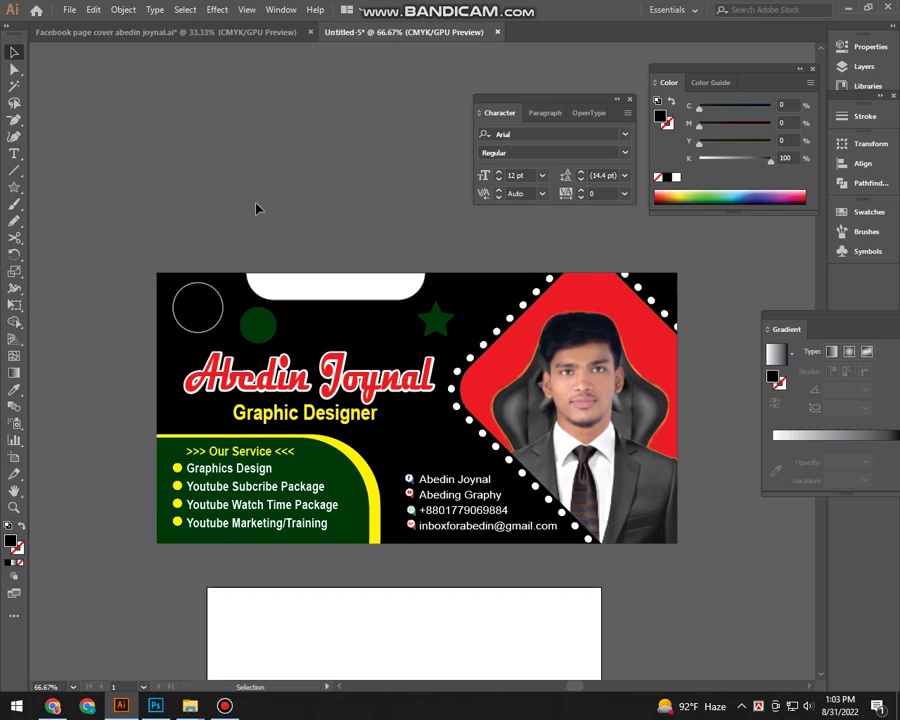